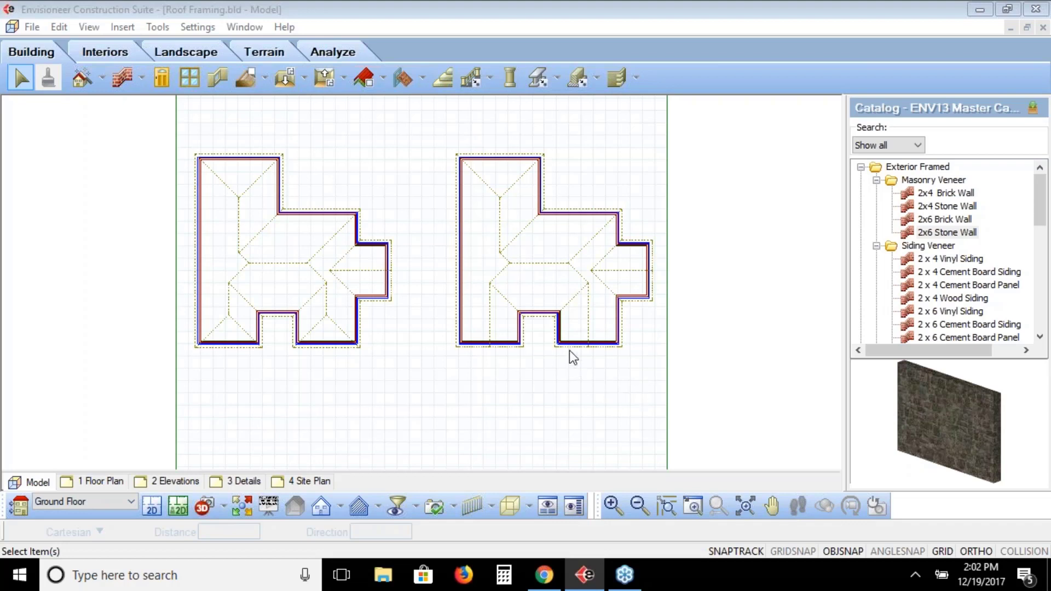
Open the properties of the right-hand building's roof and keep Rafter as its support type.
left_click(567, 349)
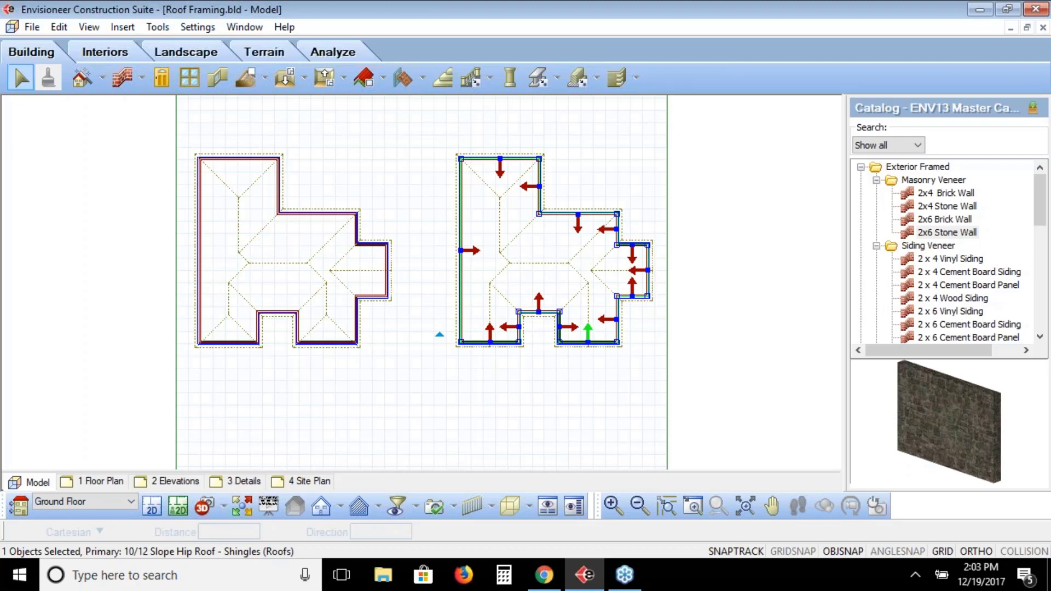
right_click(566, 174)
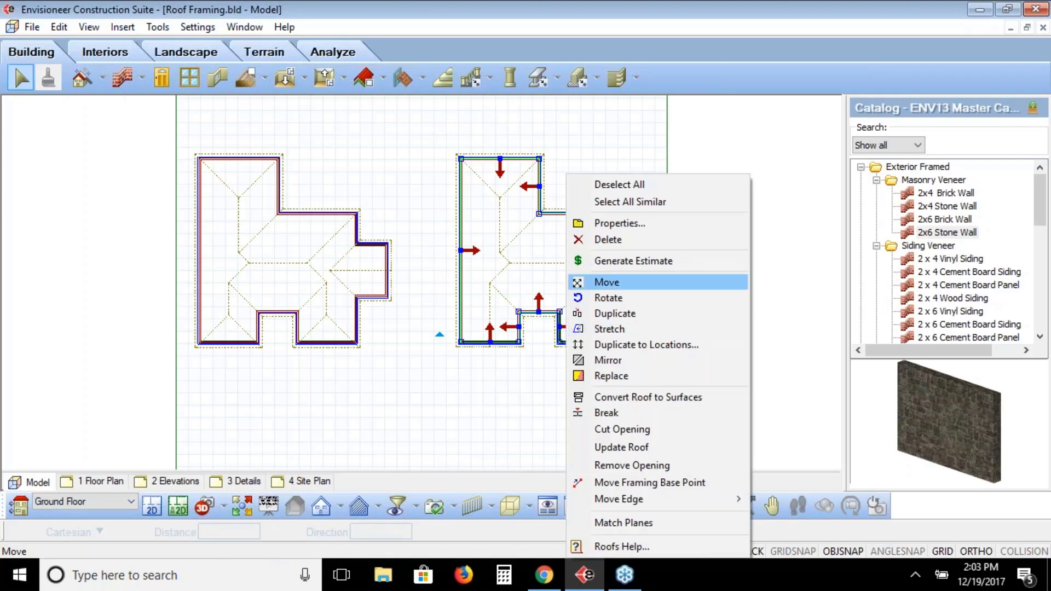
left_click(619, 222)
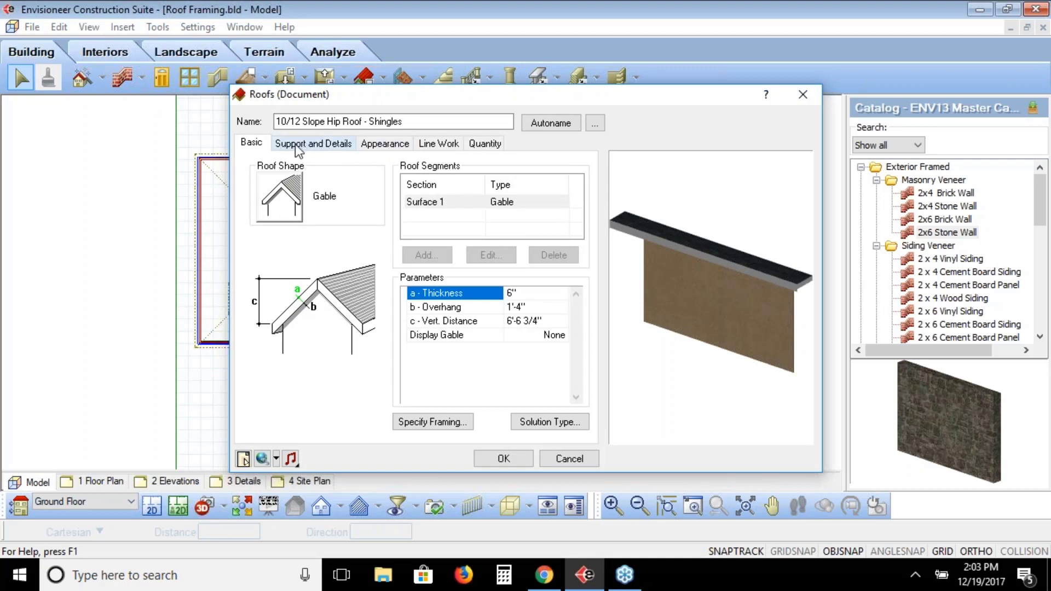
left_click(326, 144)
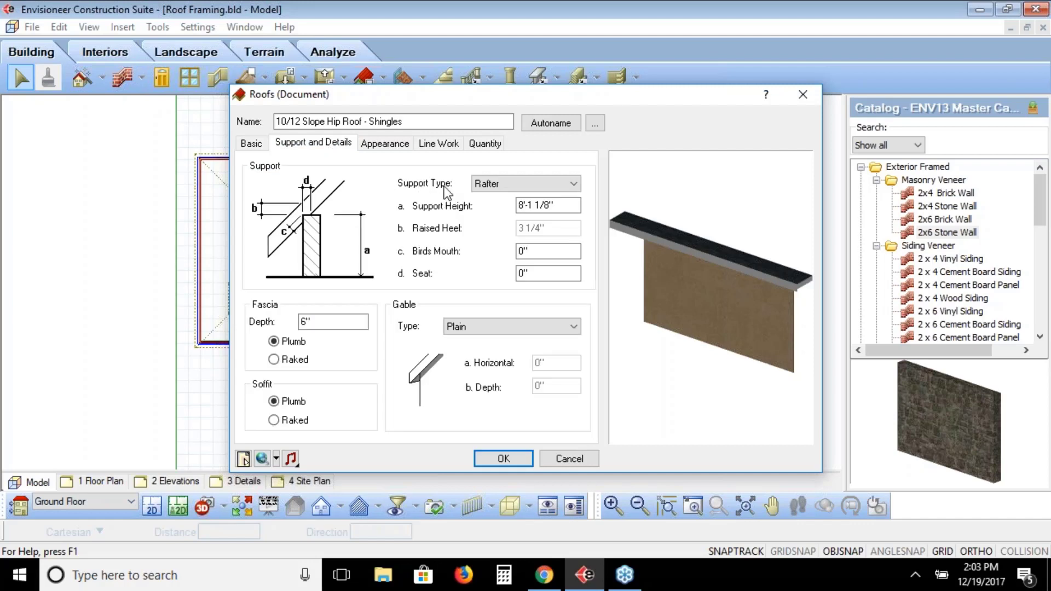
left_click(574, 185)
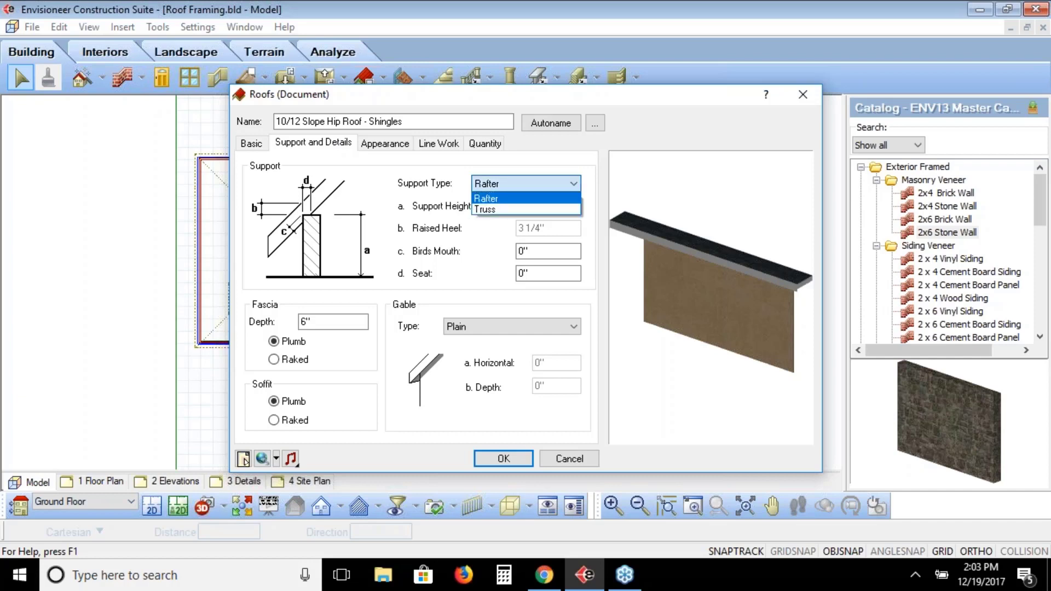
key("Return")
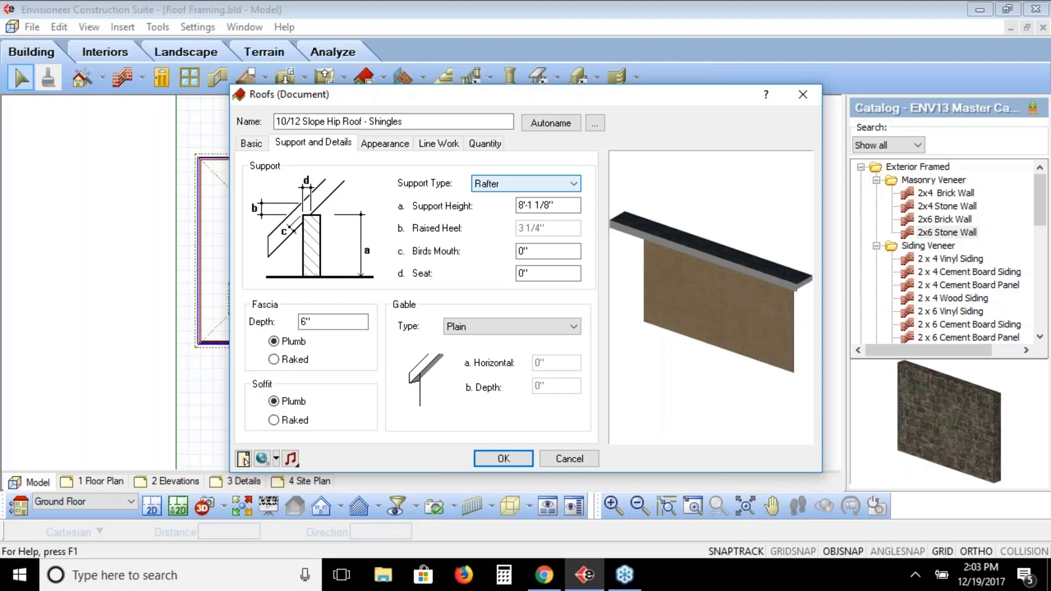
key("alt+Down")
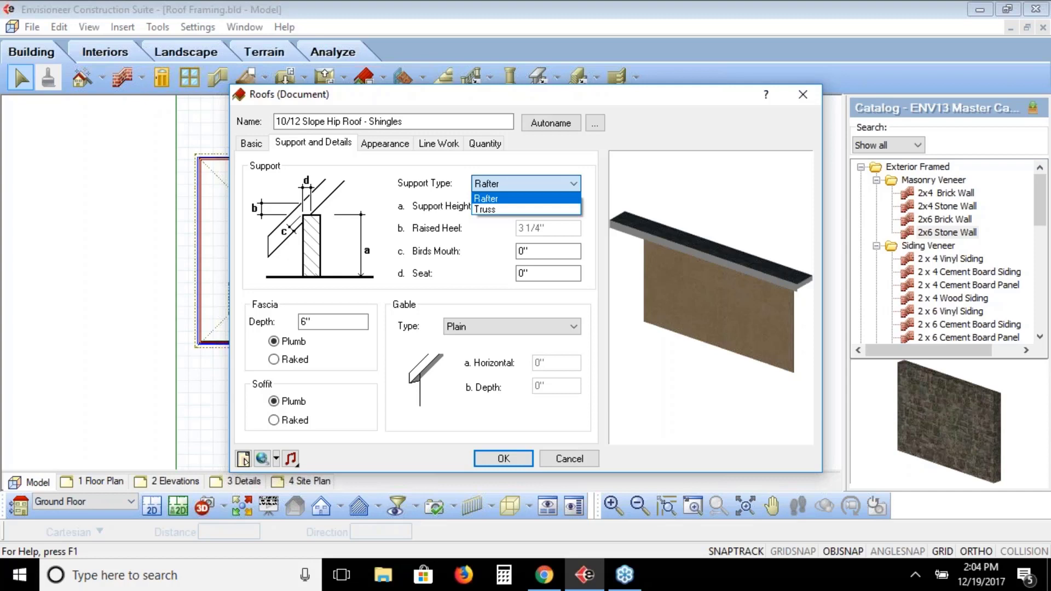
key("Return")
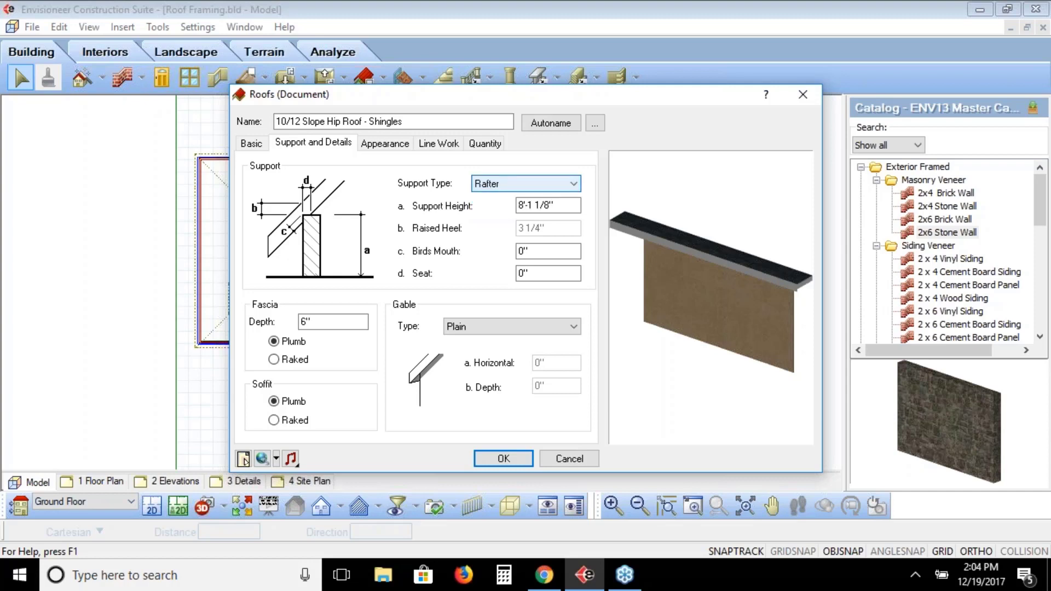
Open the roof's framing specification and choose 2x8 dimensional lumber as the rafter member.
left_click(252, 144)
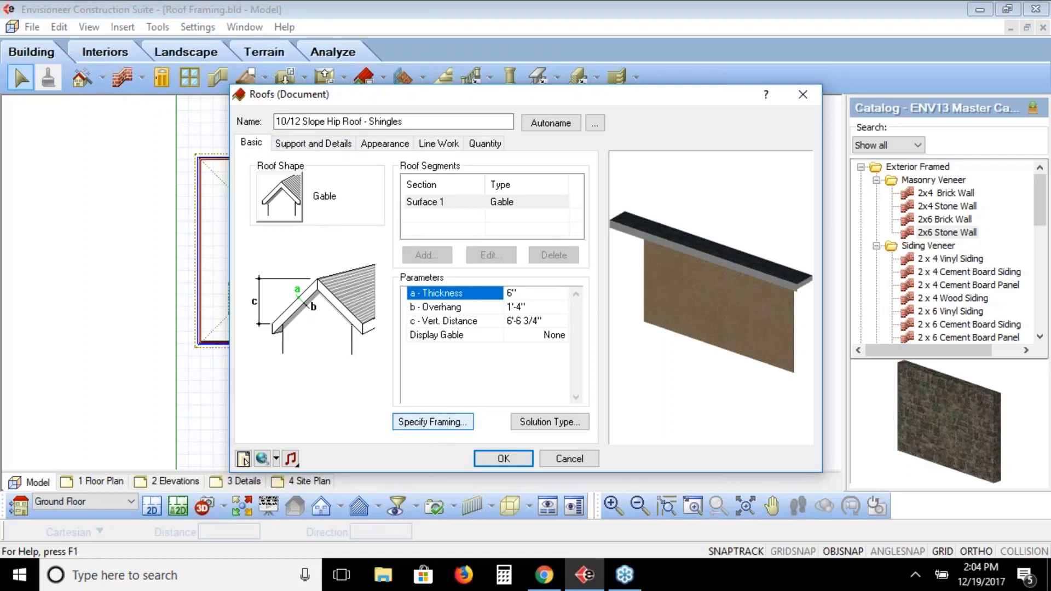
left_click(428, 421)
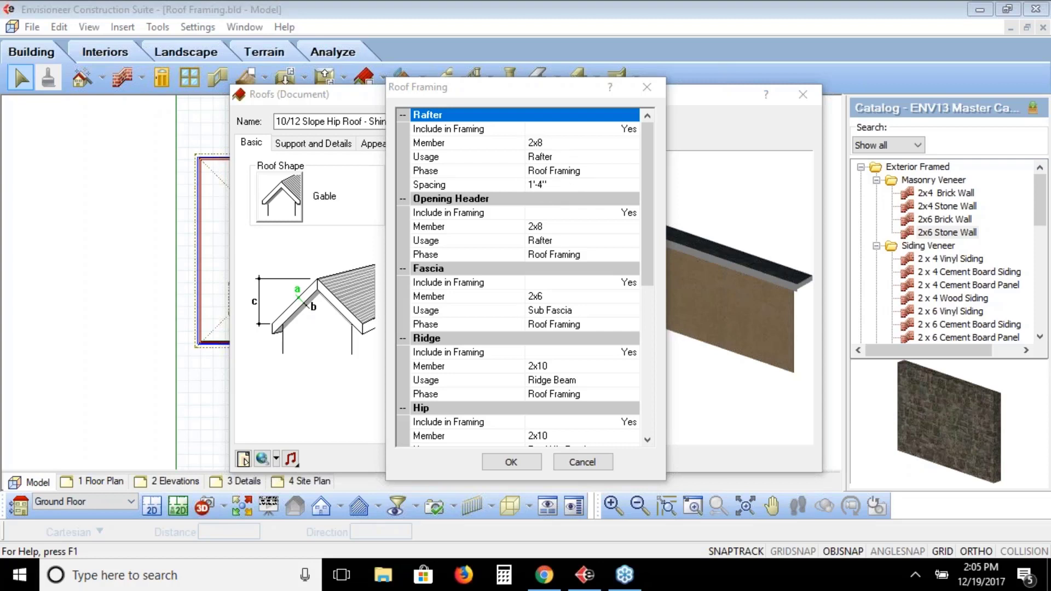
left_click(559, 144)
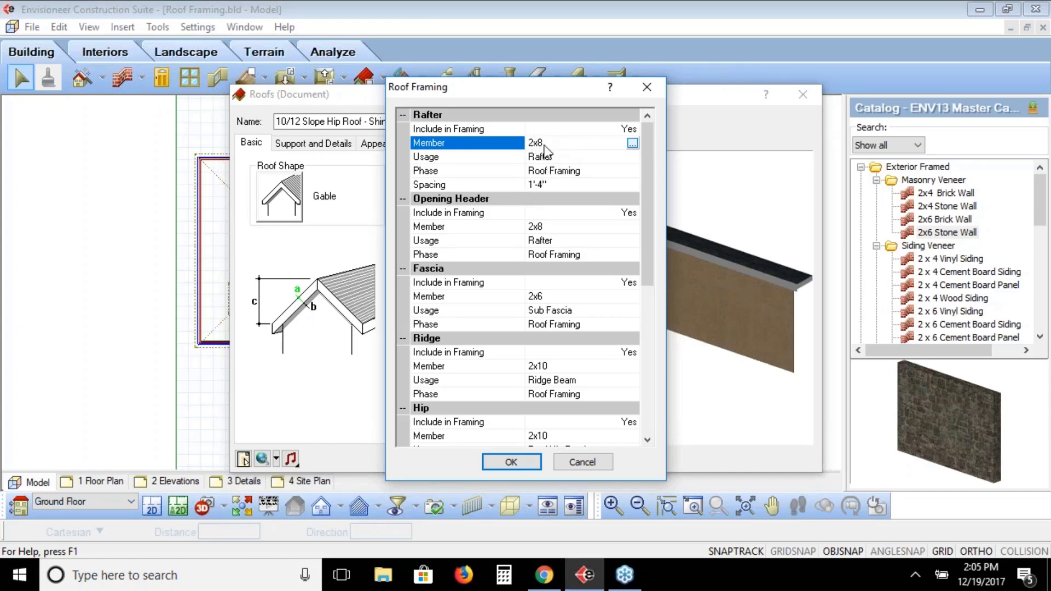
left_click(633, 143)
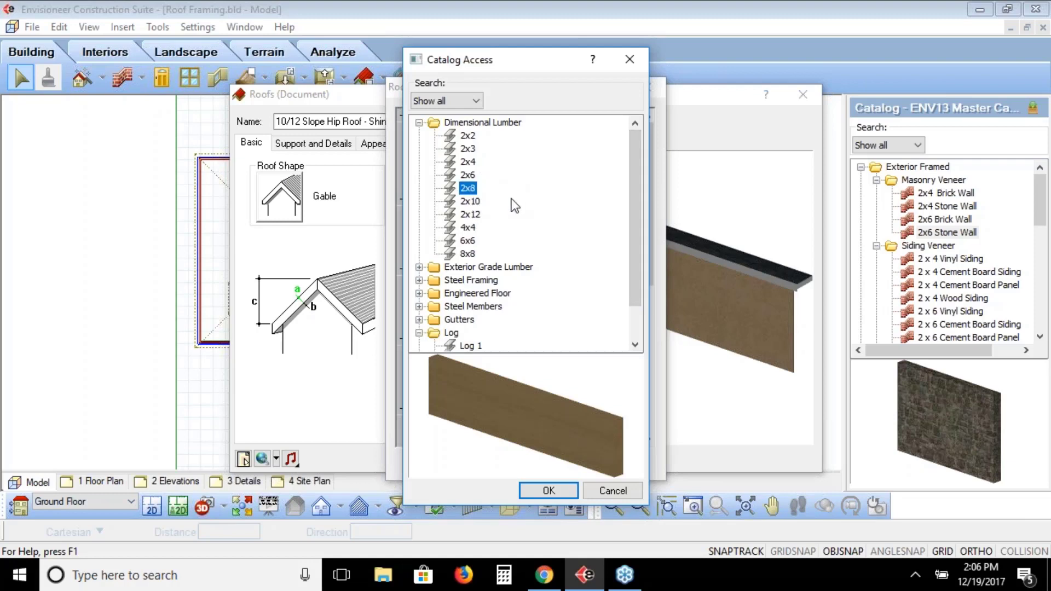
left_click(554, 488)
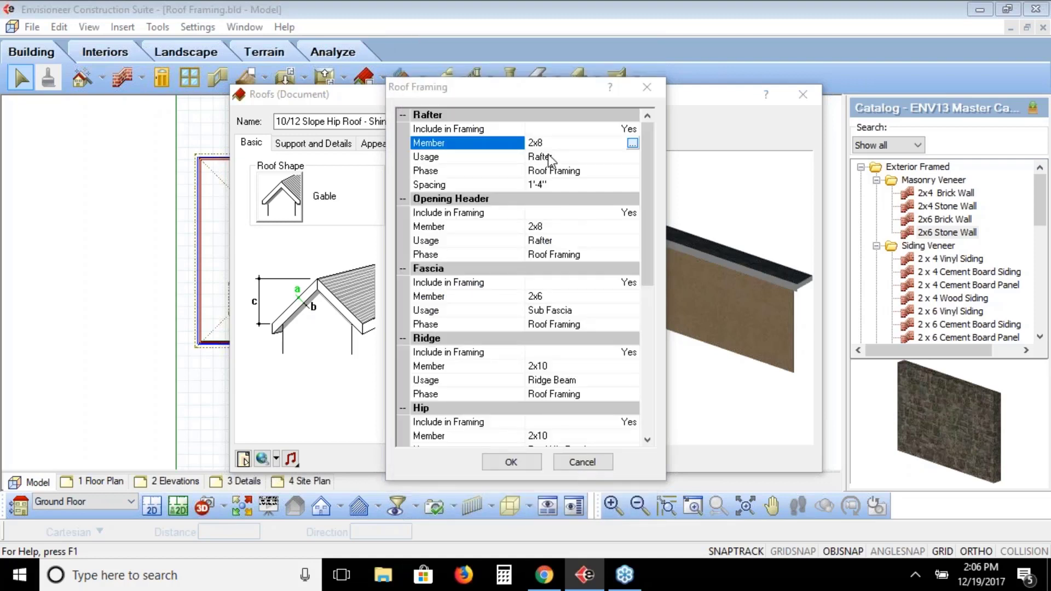
Set the rafter spacing to 16 inches in the roof framing specification.
left_click(547, 186)
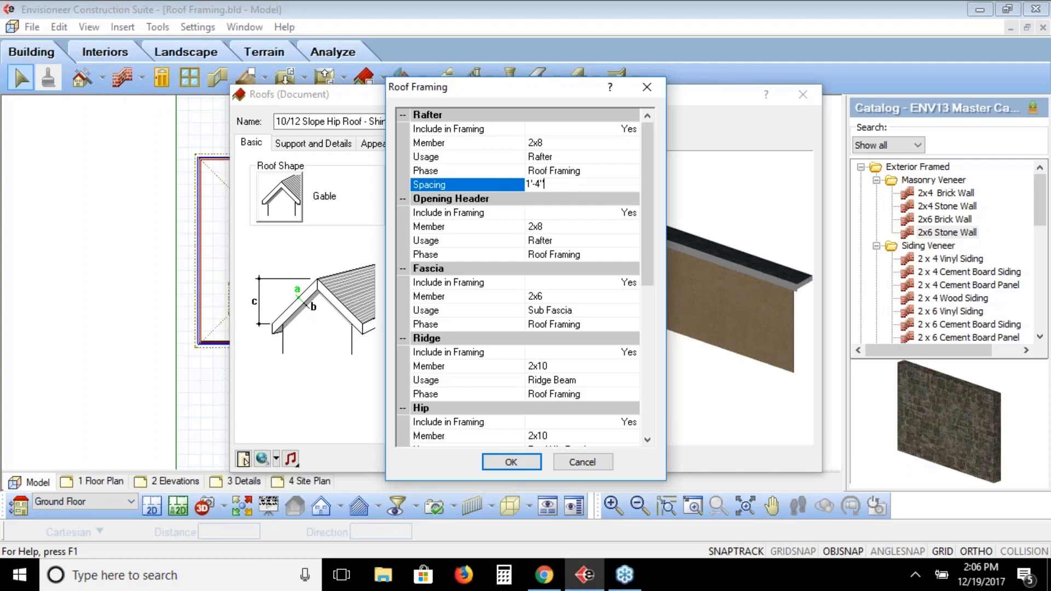
key("BackSpace")
key("BackSpace")
key("BackSpace")
key("BackSpace")
key("BackSpace")
type("16")
left_click(574, 157)
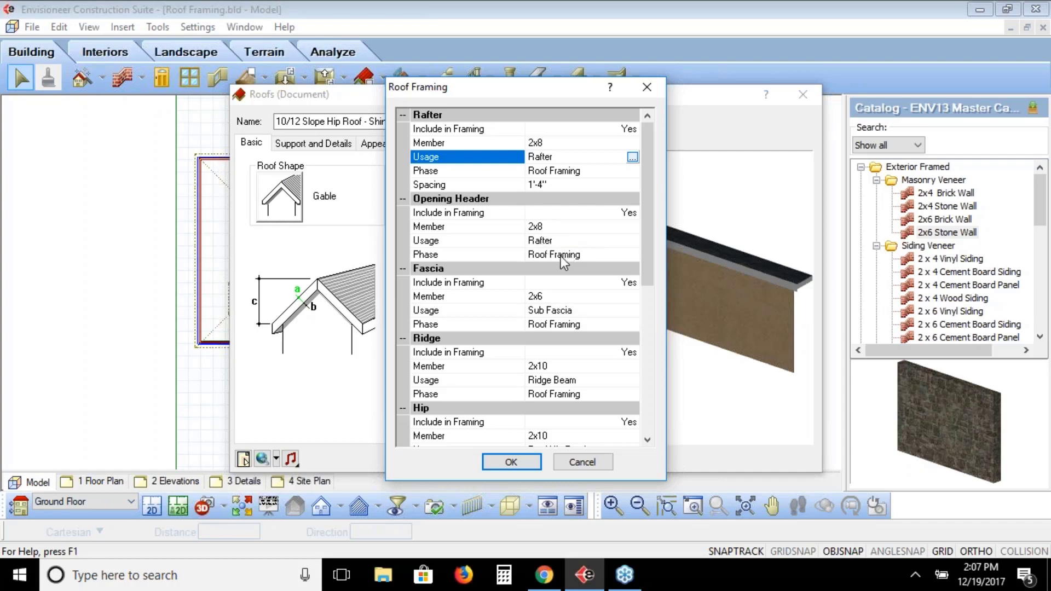
Change the opening header's usage to Header from the Cadsoft Usages group.
left_click(565, 242)
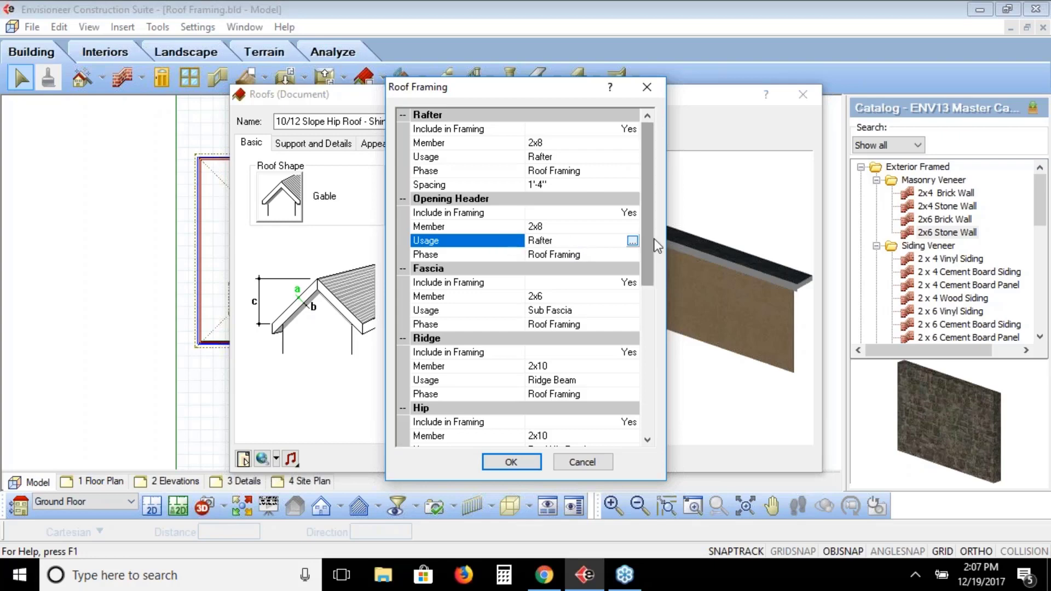
left_click(633, 241)
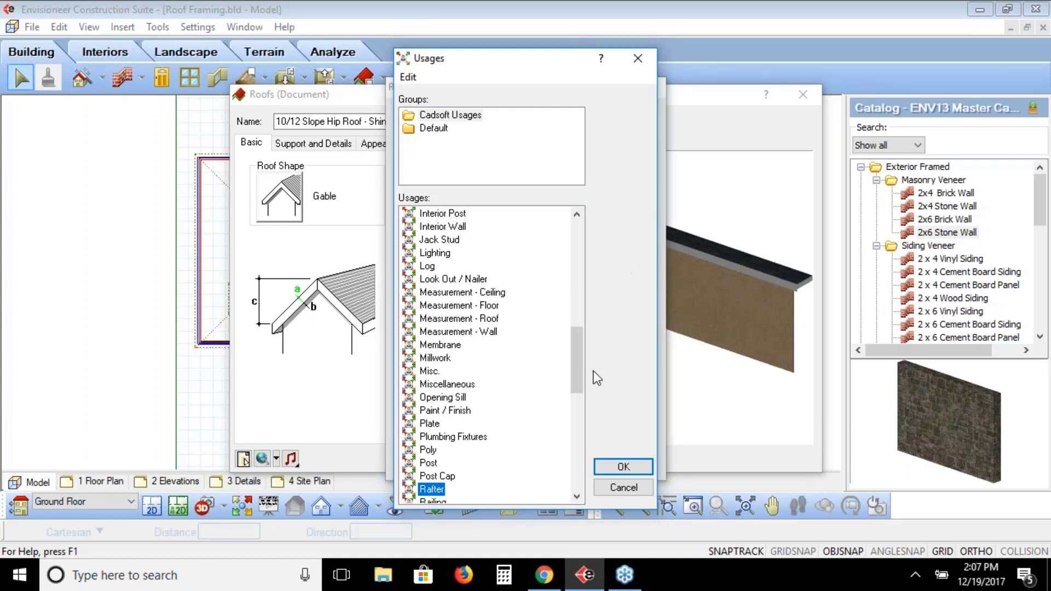
left_click_drag(574, 372, 578, 332)
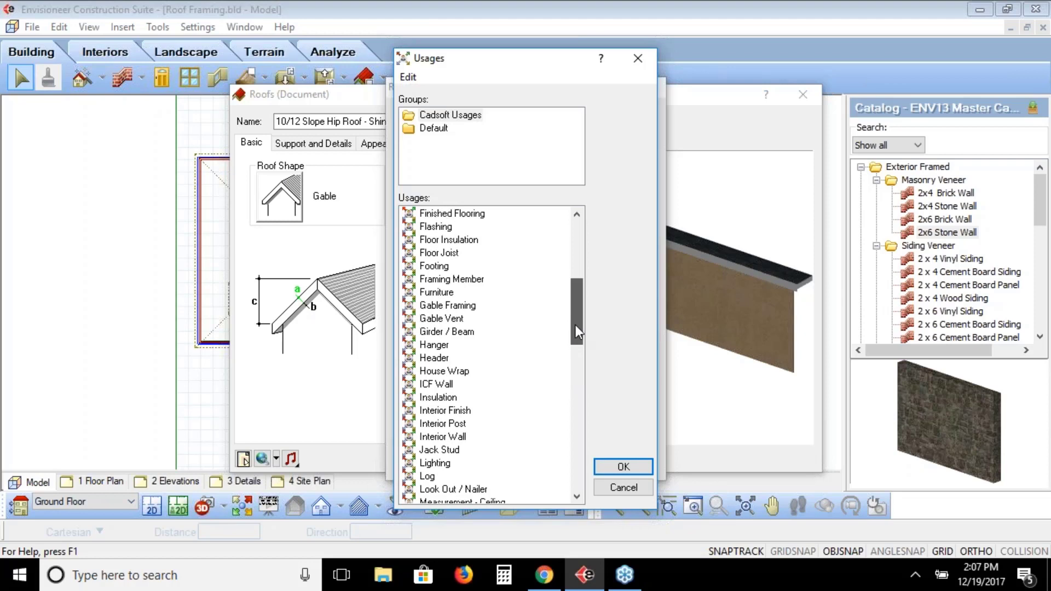
left_click(438, 358)
left_click(624, 466)
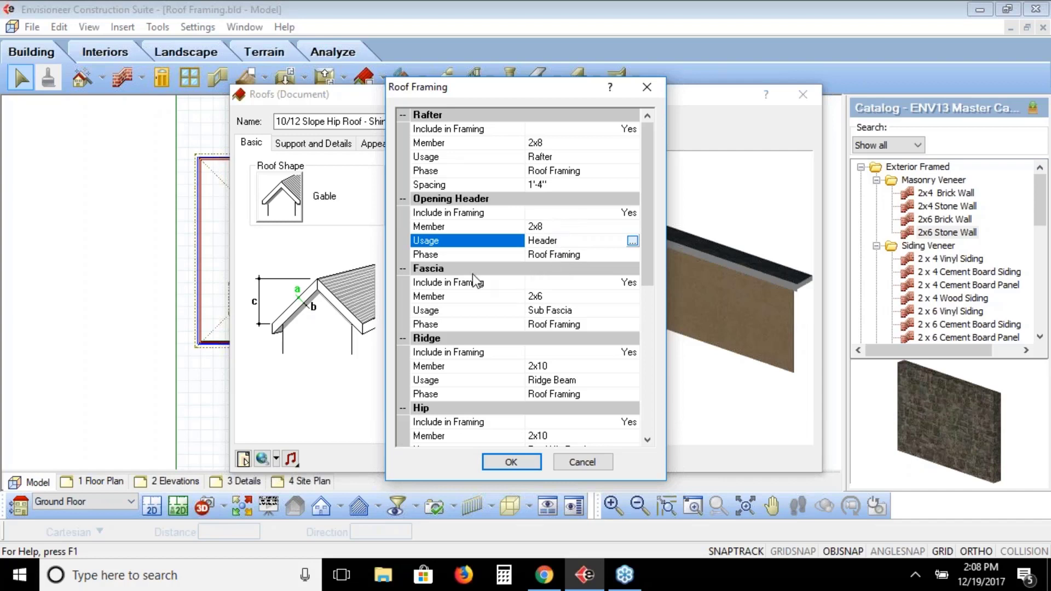
Review the fascia, hip, valley, gable and gable ladder framing settings, and accept the roof framing specification.
left_click(628, 283)
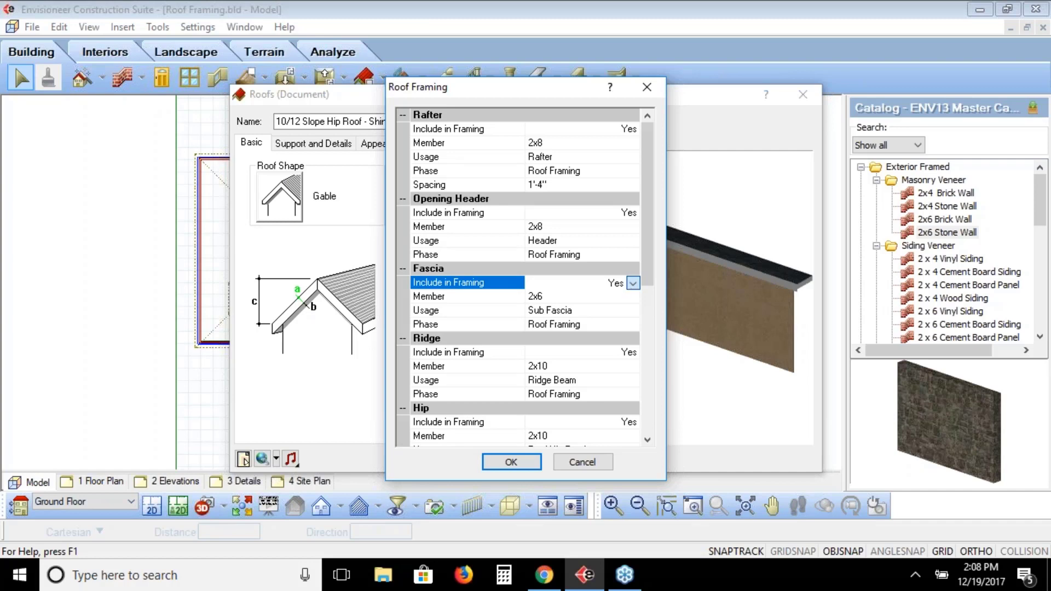
left_click(634, 283)
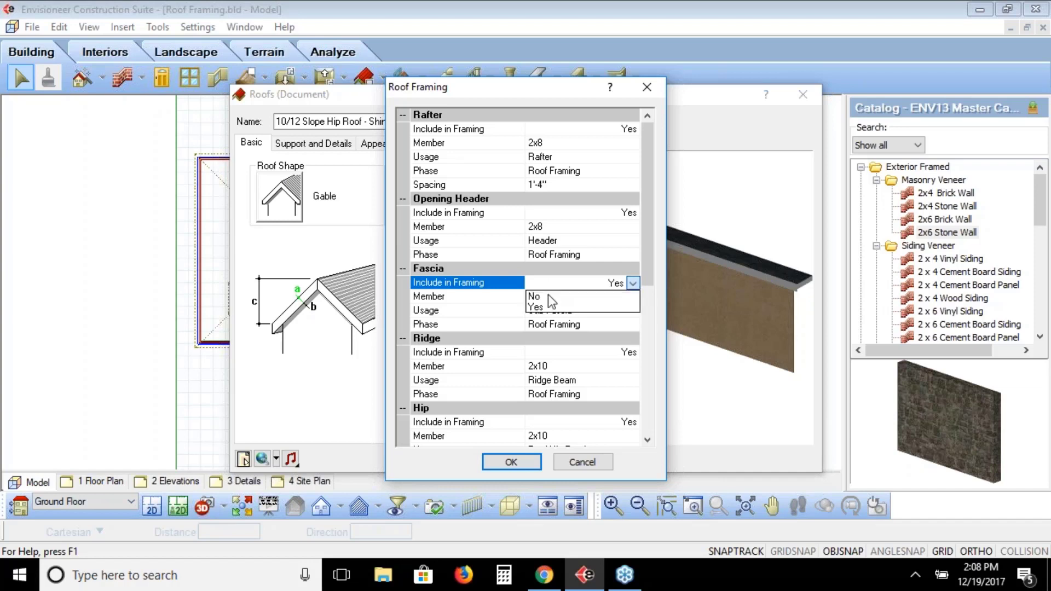
left_click(596, 327)
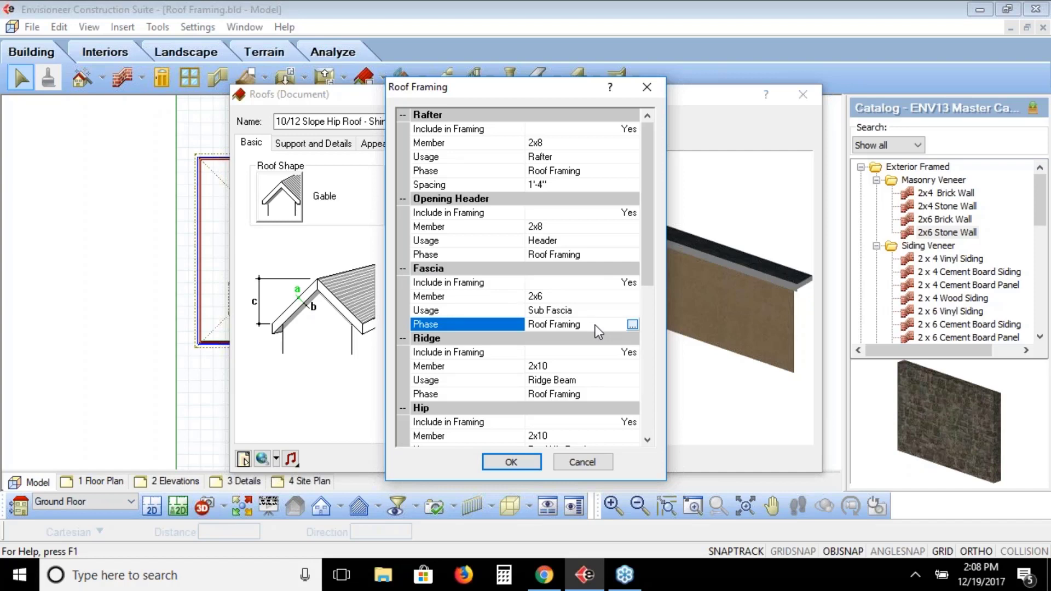
left_click(579, 298)
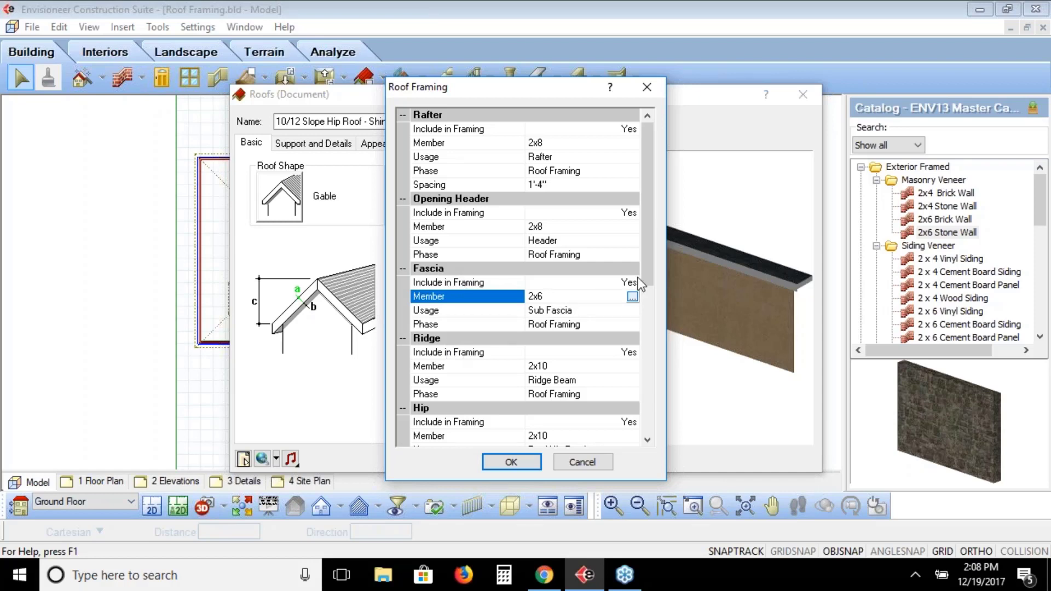
left_click_drag(646, 219, 646, 284)
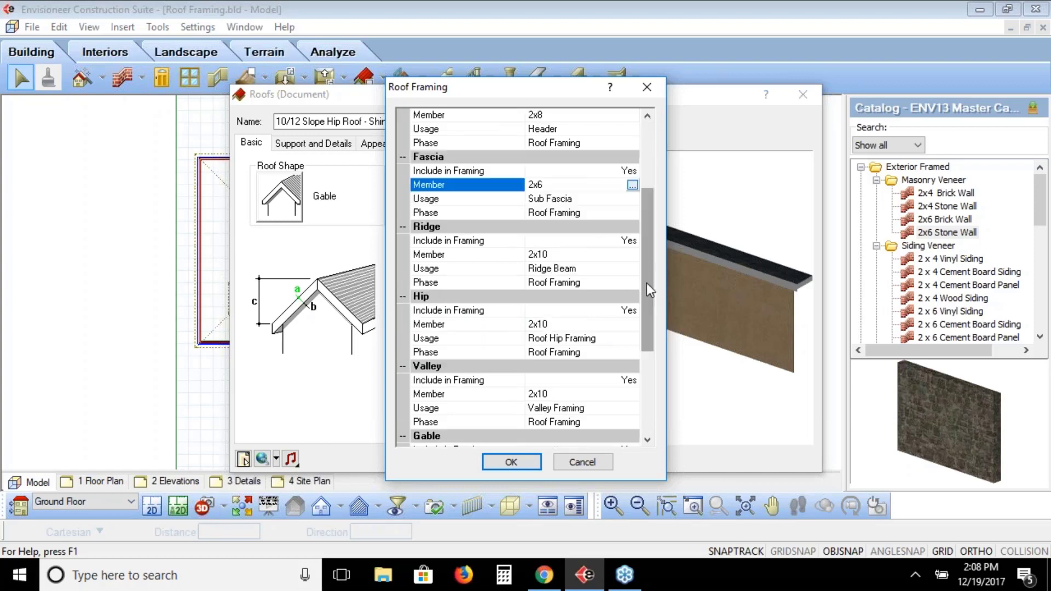
left_click(432, 297)
left_click(444, 367)
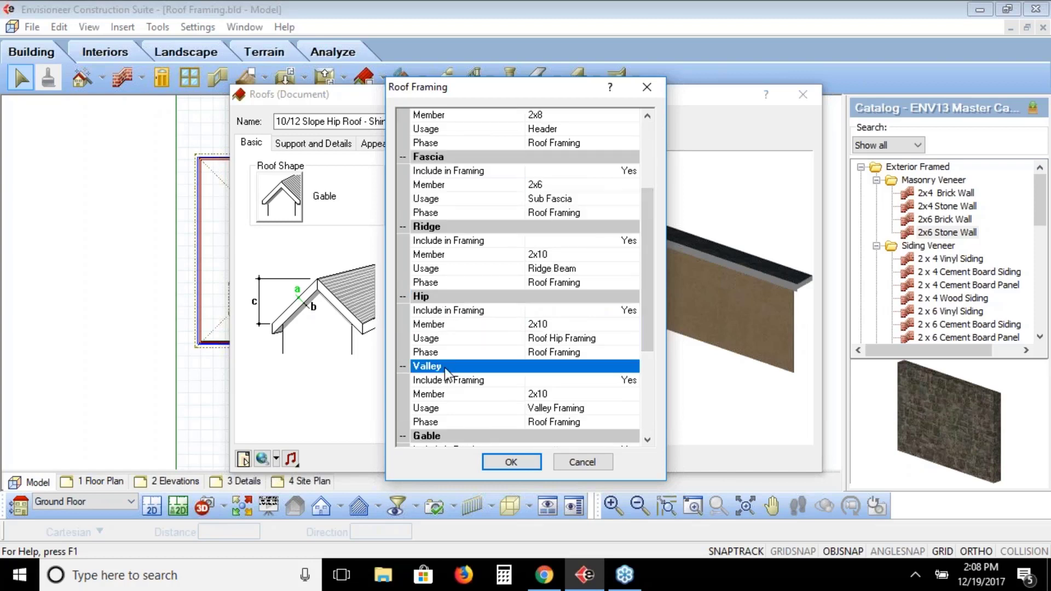
left_click(649, 406)
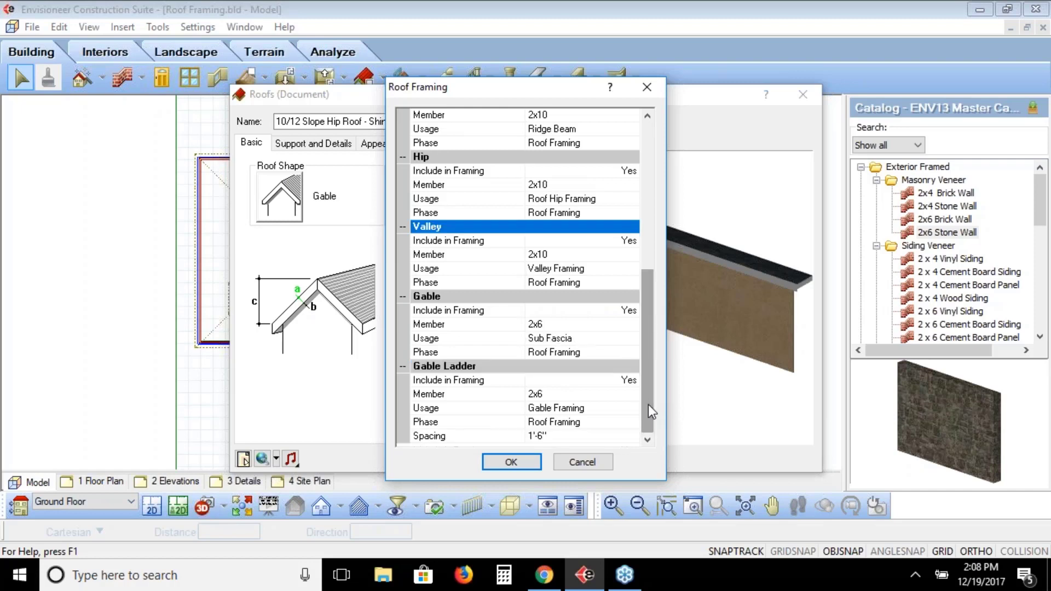
left_click(502, 297)
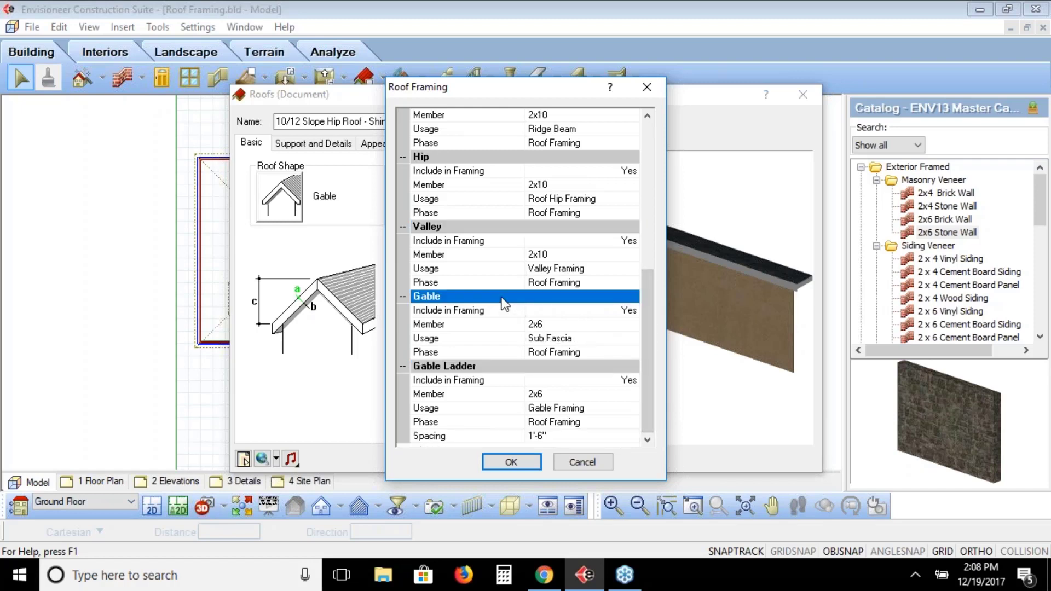
left_click(491, 368)
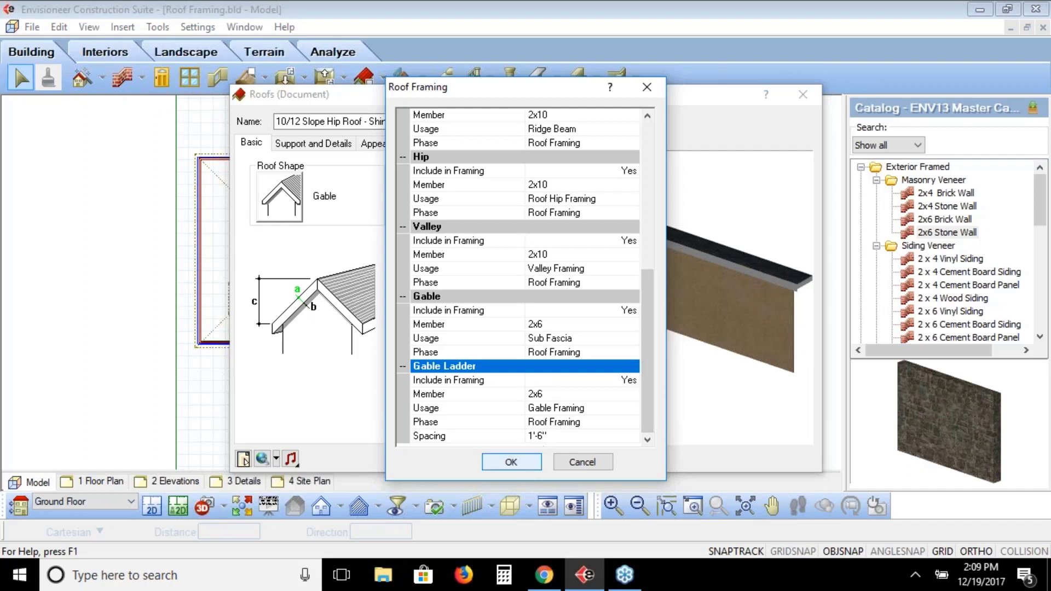
left_click(529, 461)
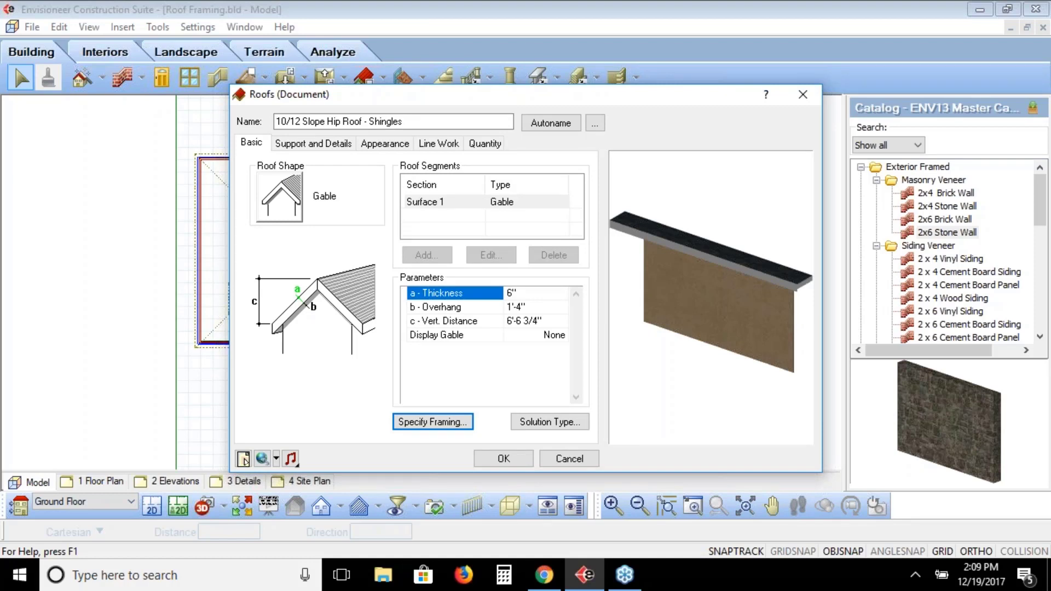
Recheck the roof's support details and full framing member list, and apply the roof properties.
left_click(313, 144)
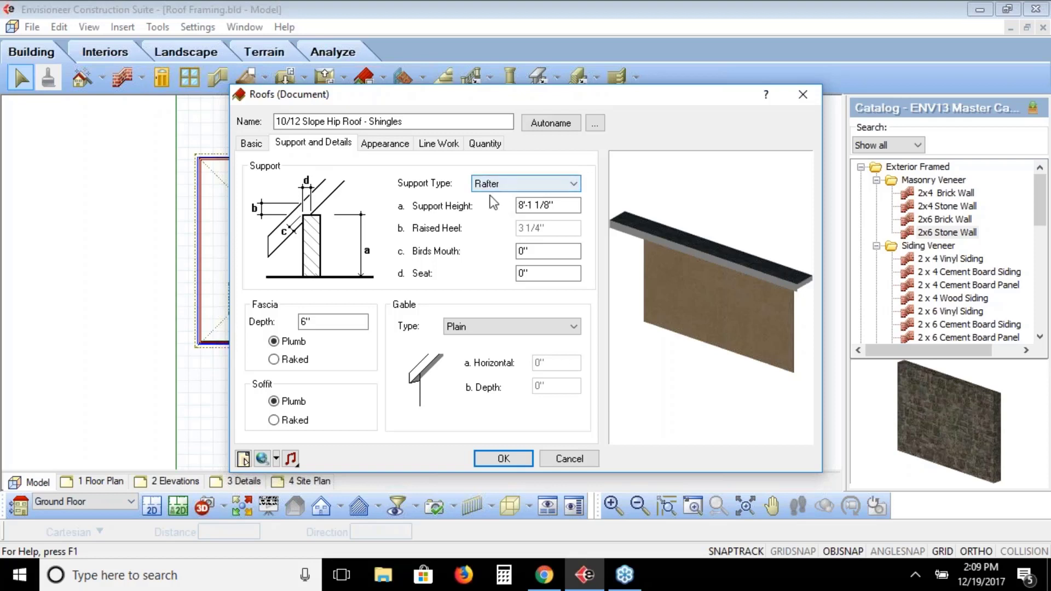
left_click(250, 143)
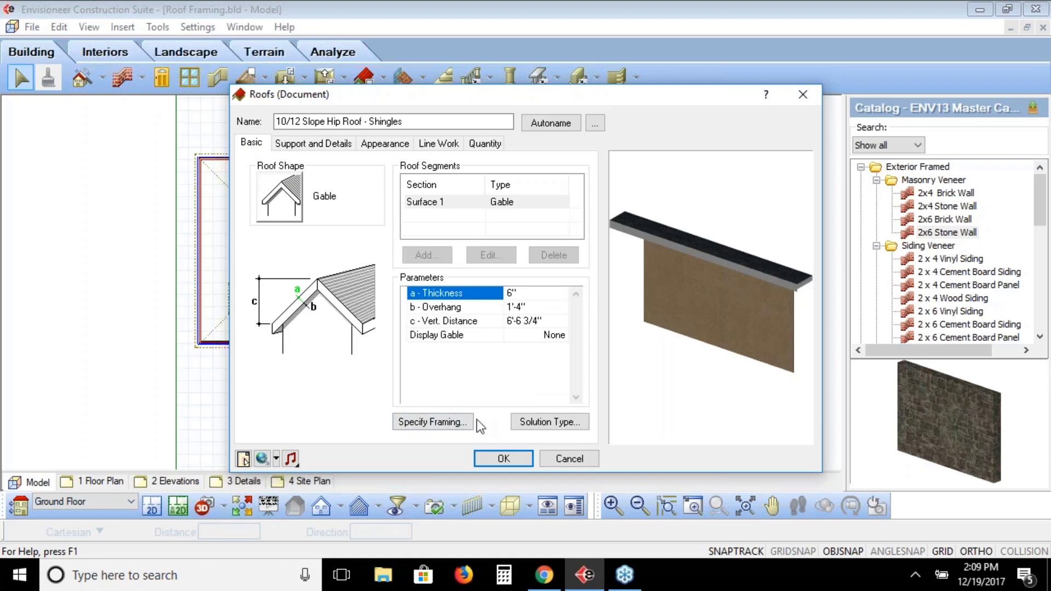
left_click(444, 419)
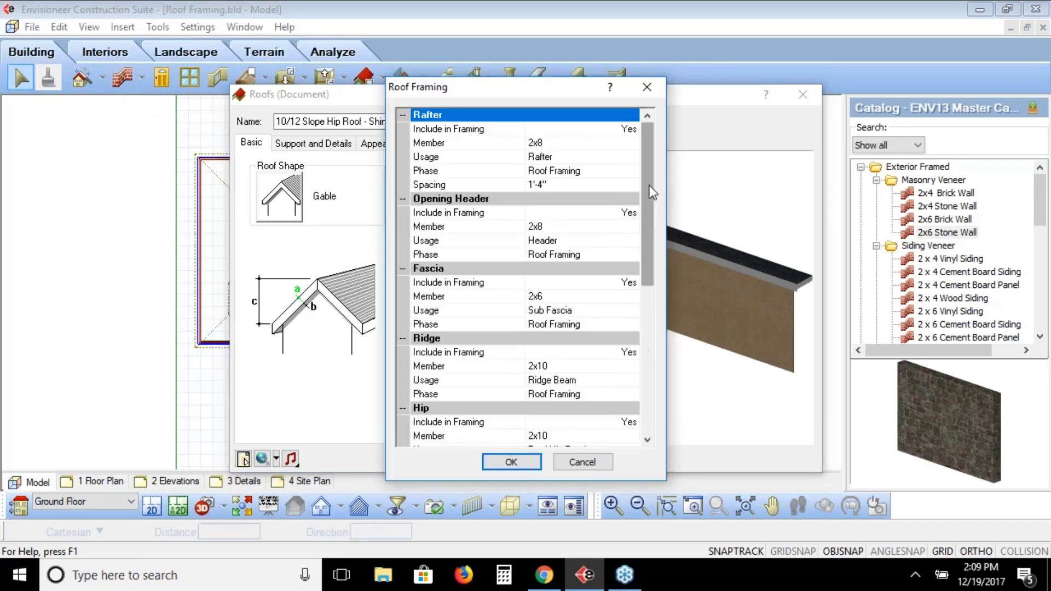
left_click_drag(648, 191, 647, 384)
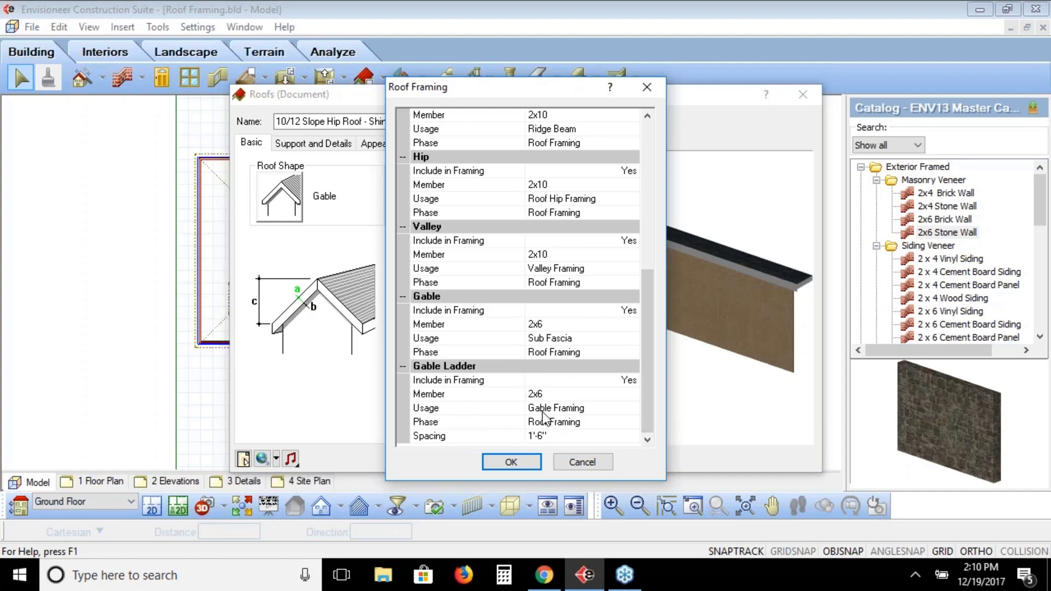
left_click(521, 466)
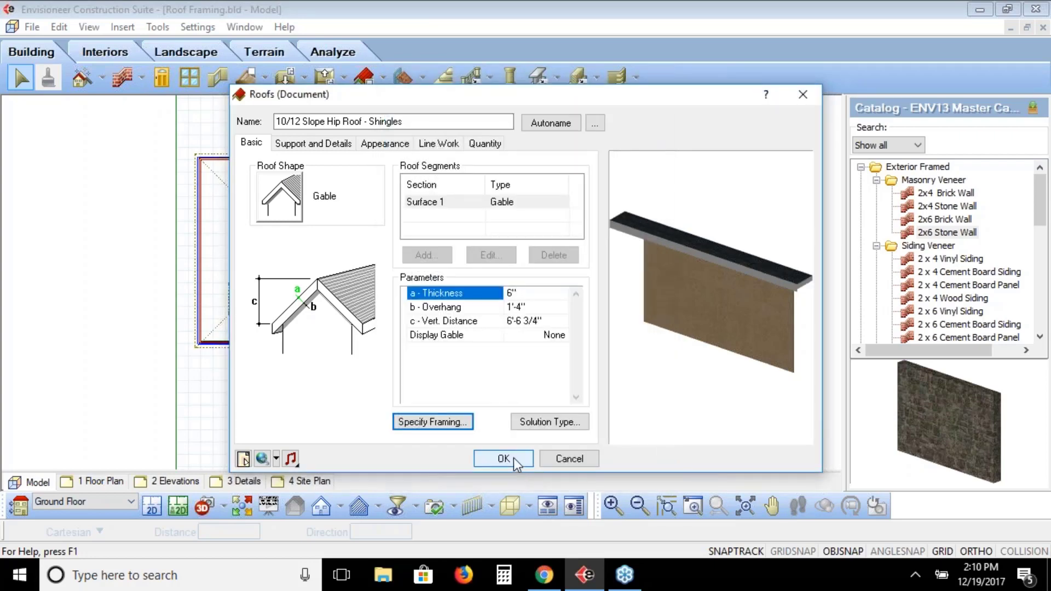
left_click(513, 458)
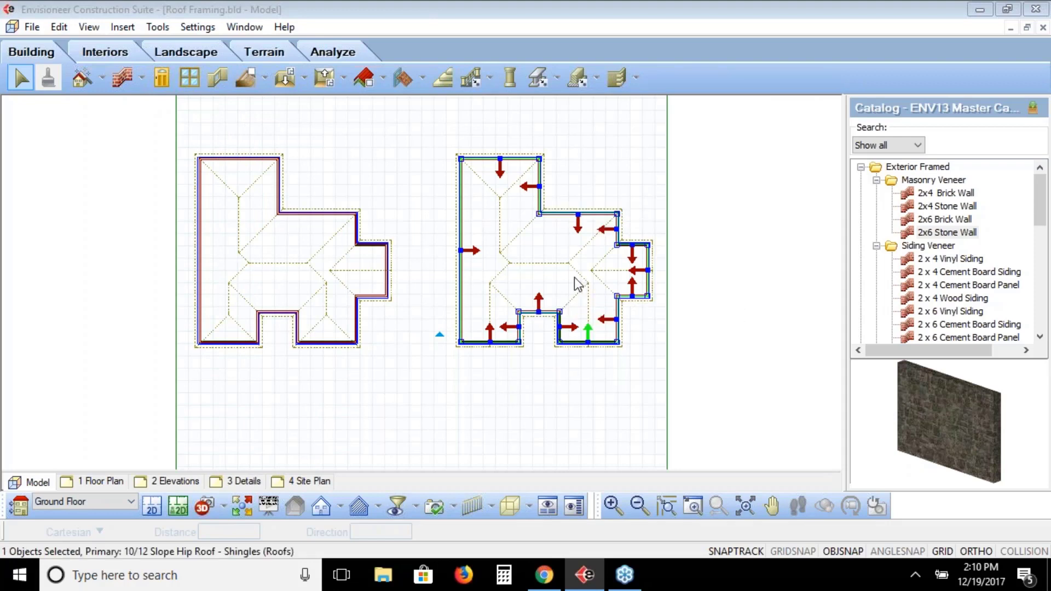
Deselect the roof and display only the framing of both houses in the plan view.
left_click(596, 408)
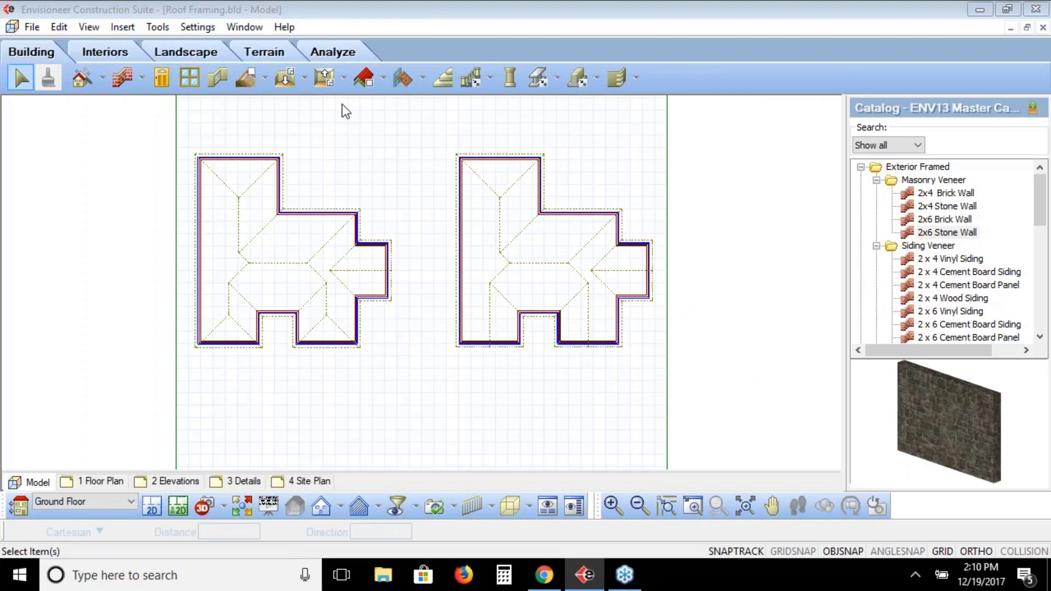
left_click(90, 29)
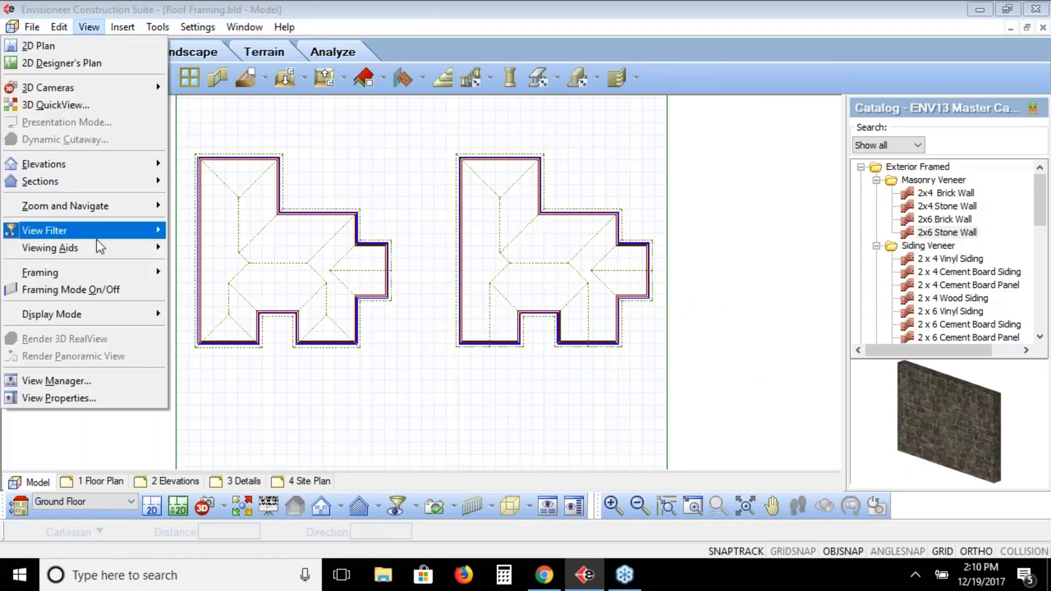
mouse_move(101, 272)
left_click(214, 273)
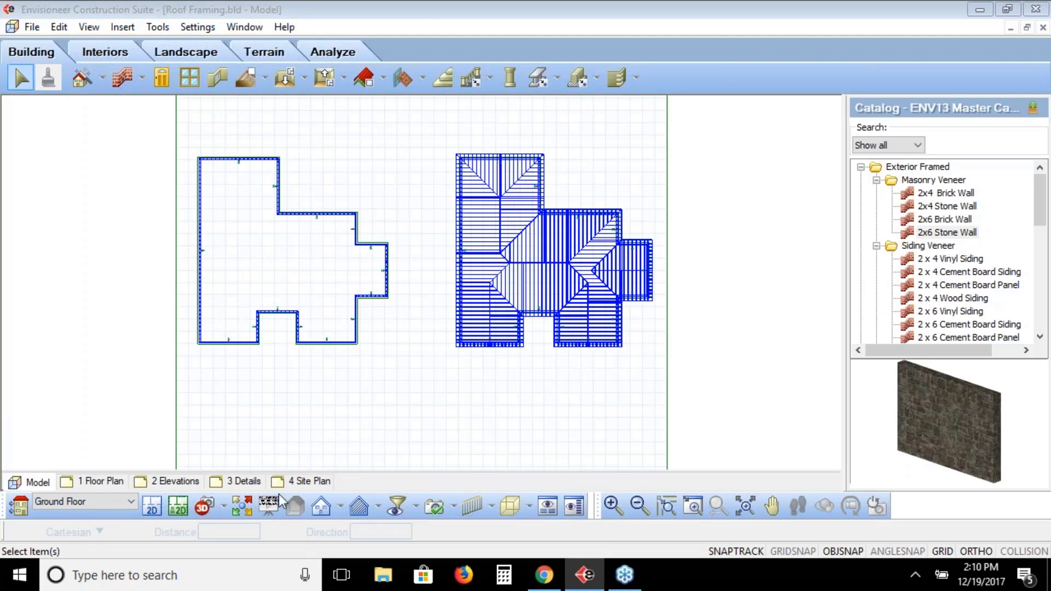
View the framing in 3D from the front-right corner and examine the roof framing of the right-hand house up close.
left_click(251, 512)
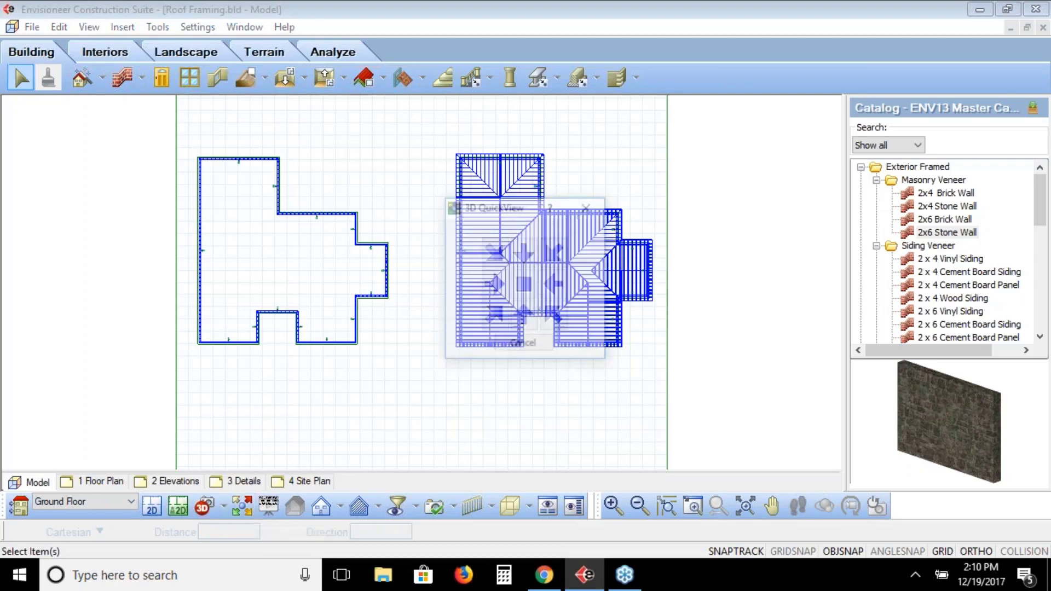
left_click(554, 316)
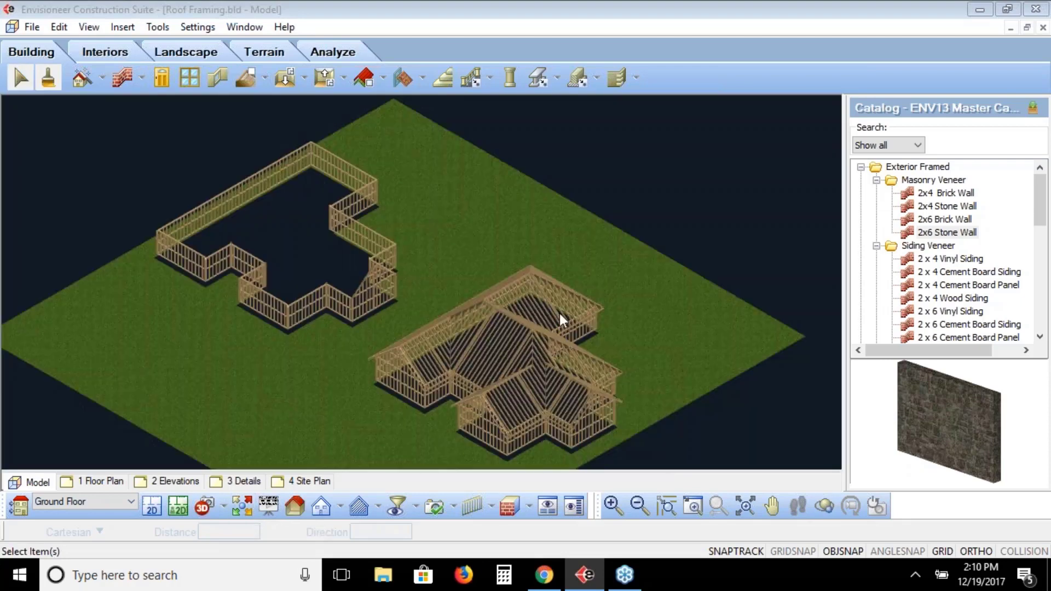
left_click(692, 506)
left_click_drag(645, 275, 376, 445)
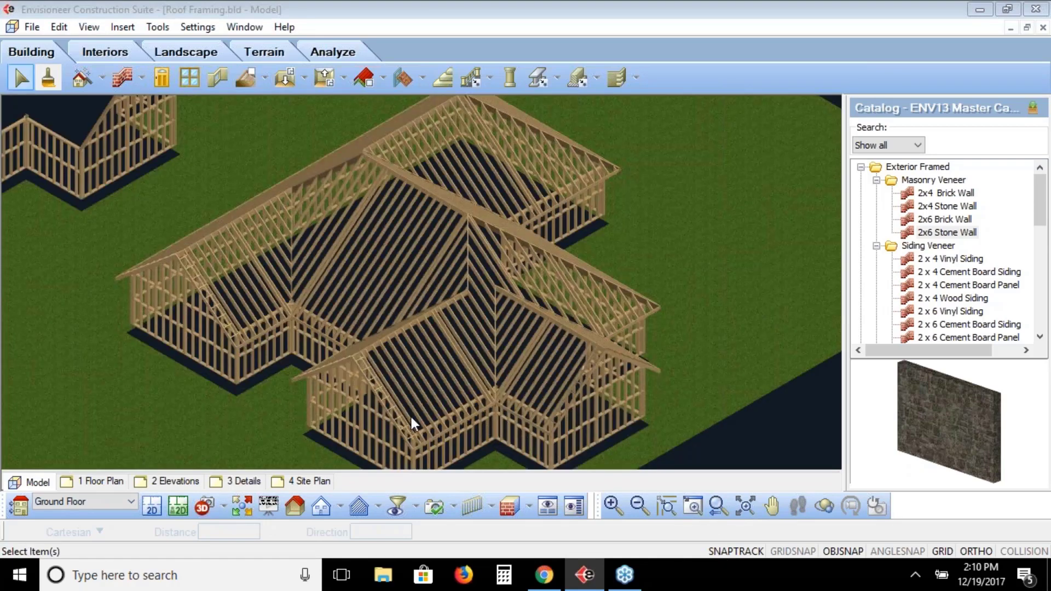
Unlock the Walls elements in the view filter and hide them so only the roof framing is displayed.
left_click(396, 512)
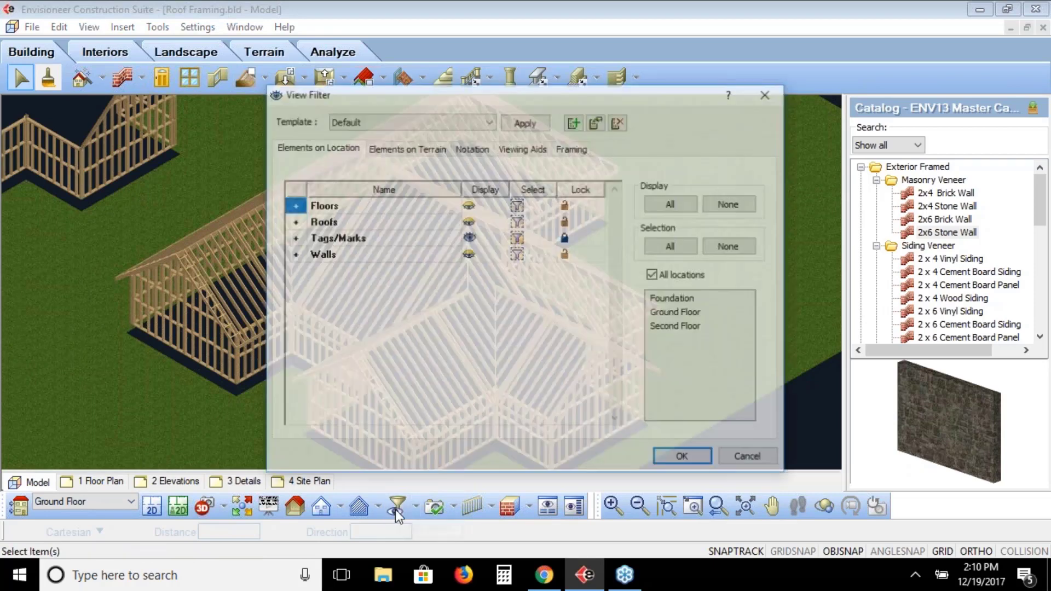
left_click(565, 255)
left_click(469, 257)
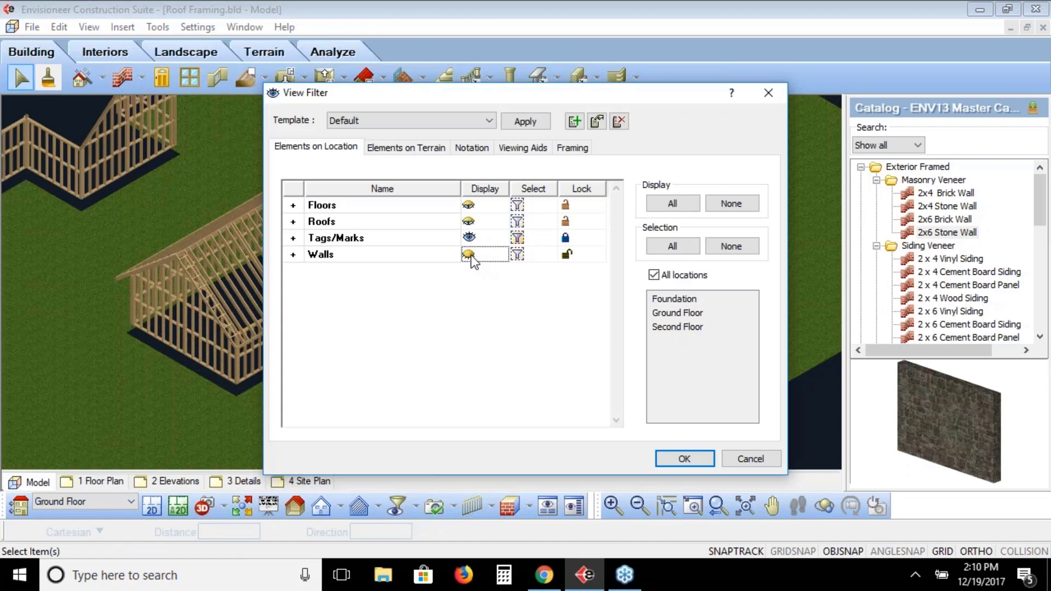
left_click(682, 459)
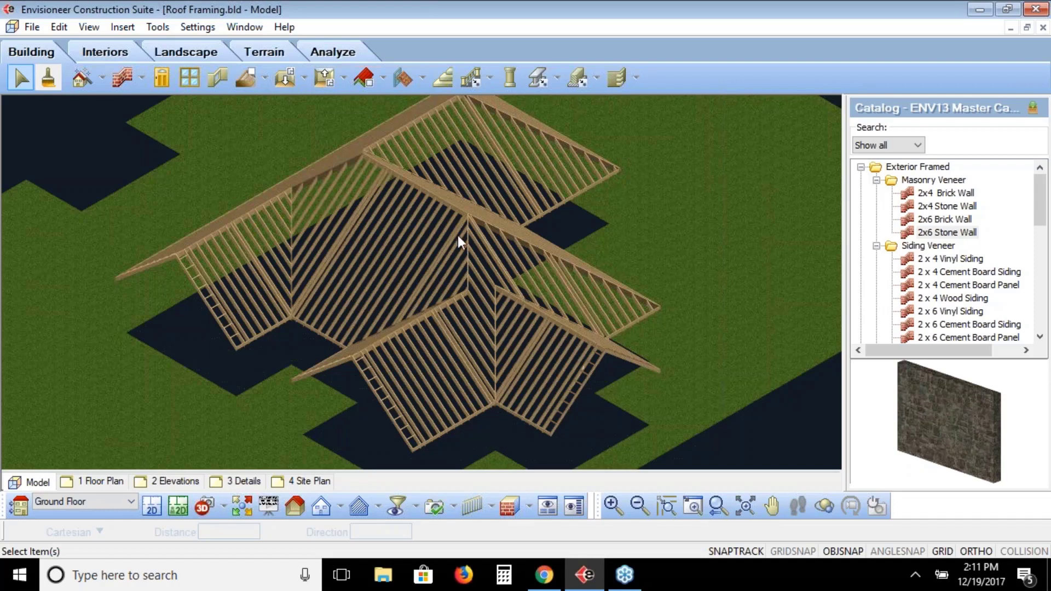
Display all building elements except framing and return the model to the 2D plan view.
left_click(88, 27)
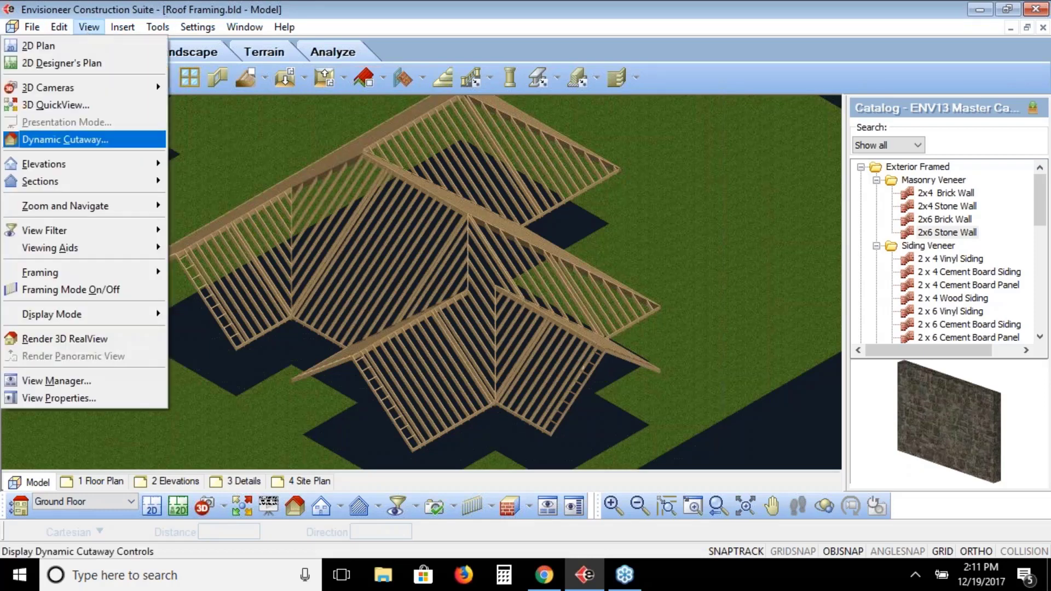
mouse_move(90, 273)
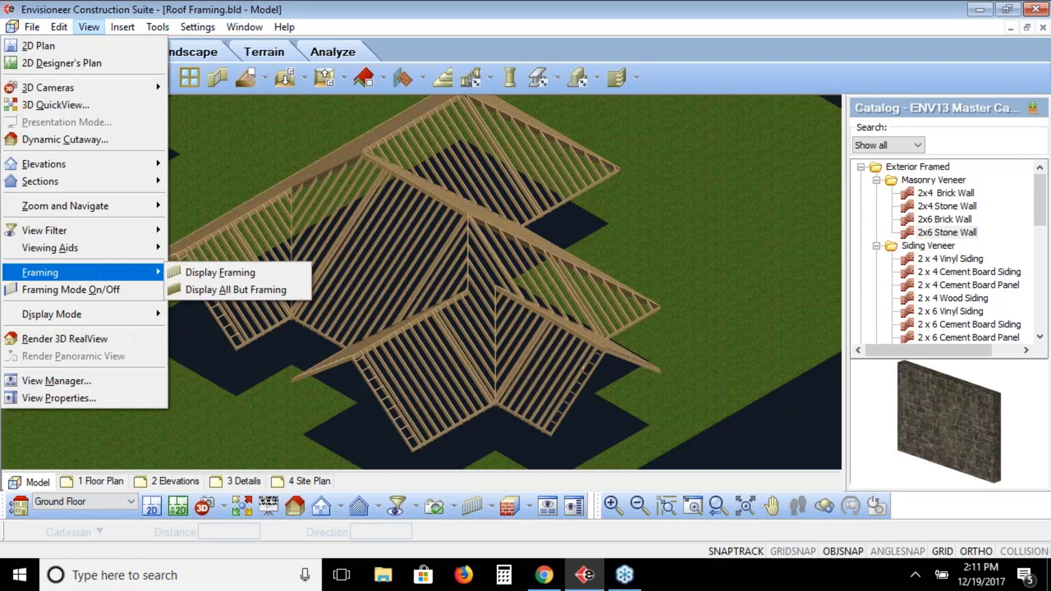
left_click(221, 291)
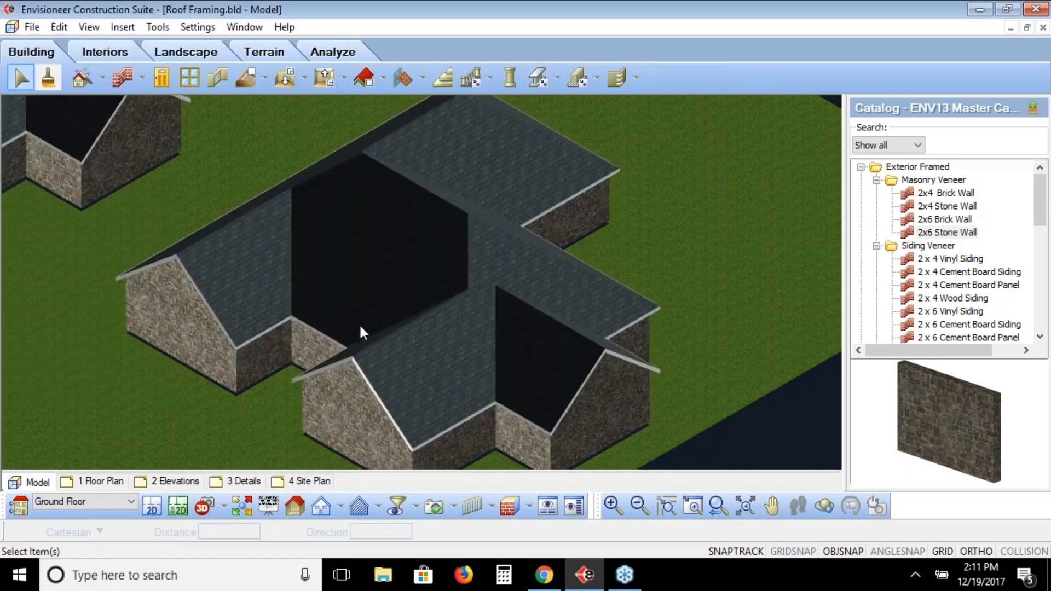
left_click(151, 508)
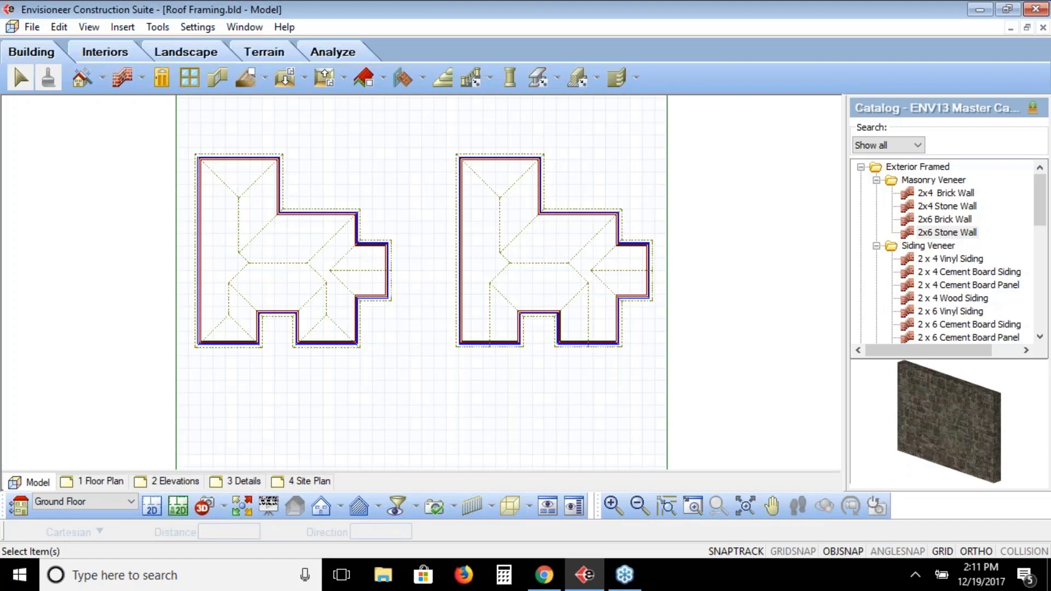
Examine the left house's roof support details, basic parameters and framing specification, and accept the roof properties.
left_click(327, 349)
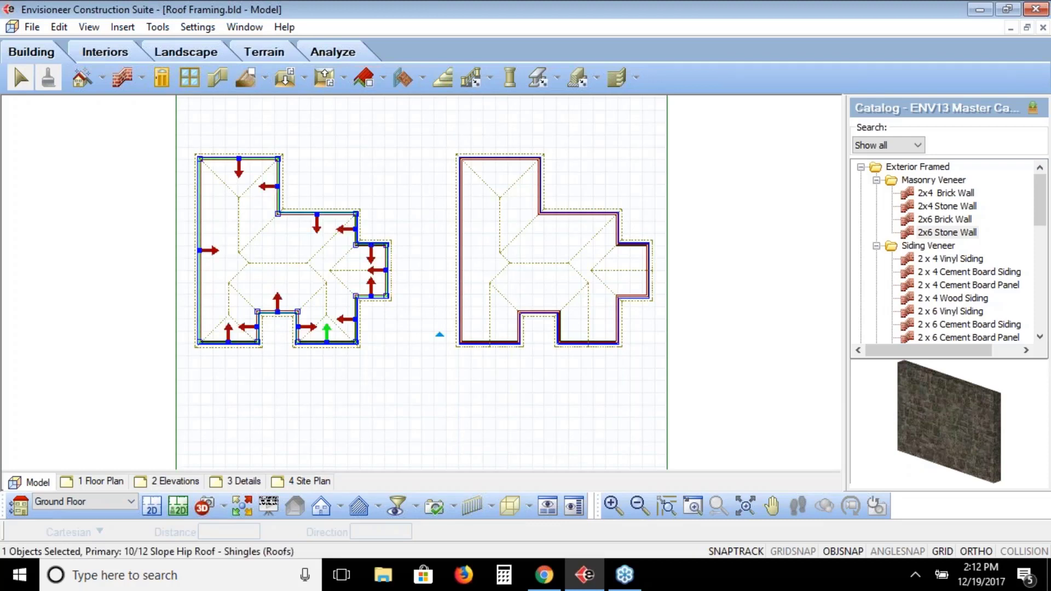
right_click(327, 350)
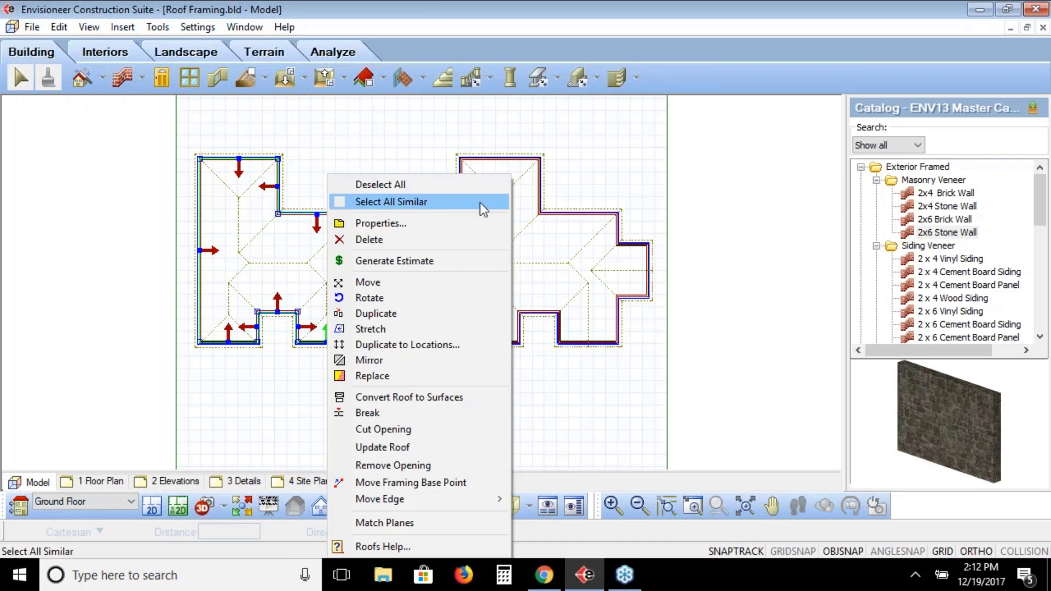
left_click(426, 223)
left_click(313, 143)
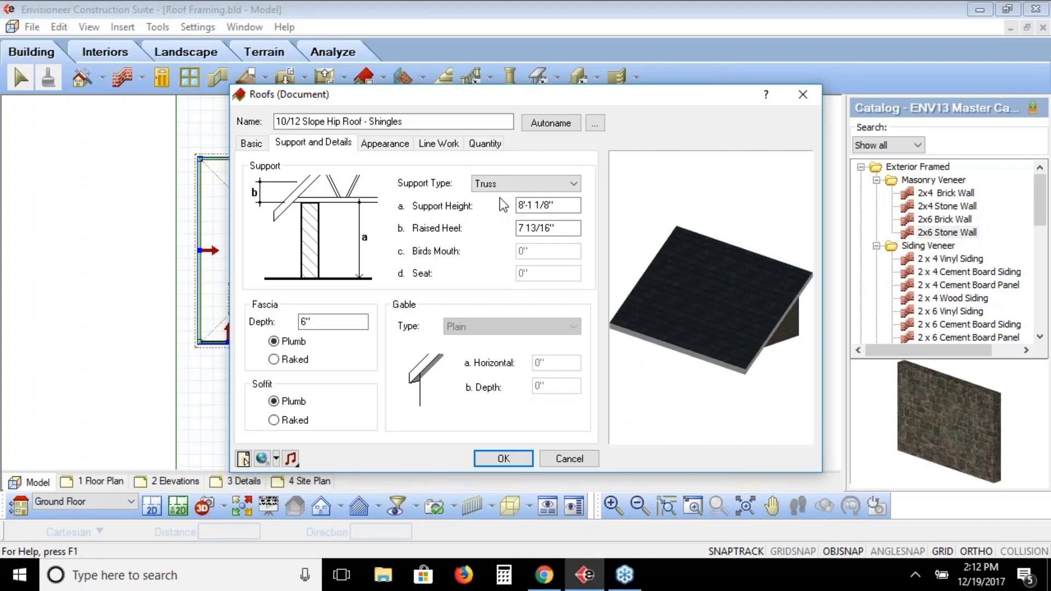
left_click(251, 143)
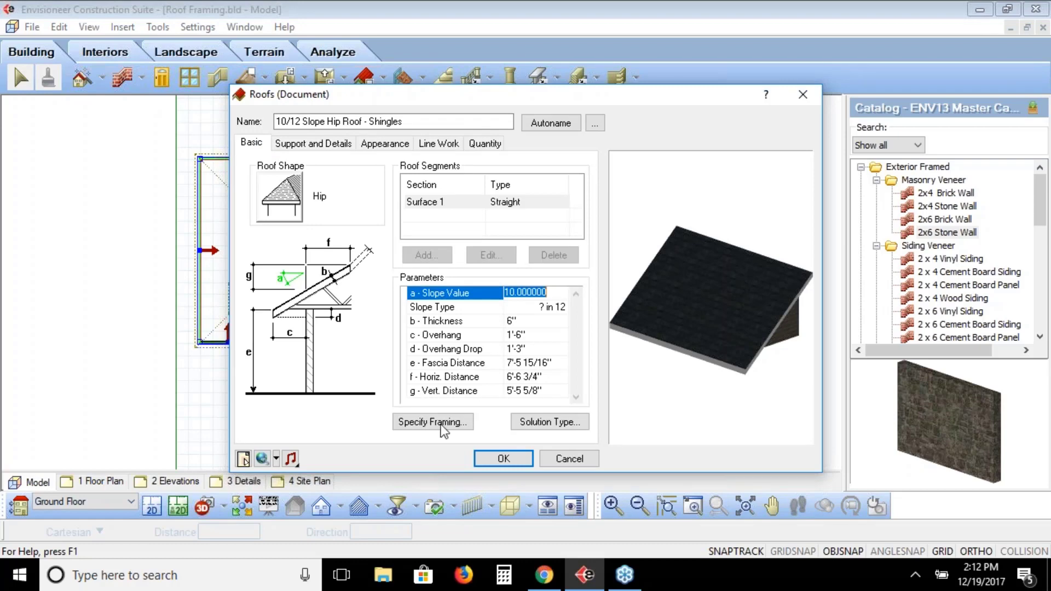
left_click(435, 422)
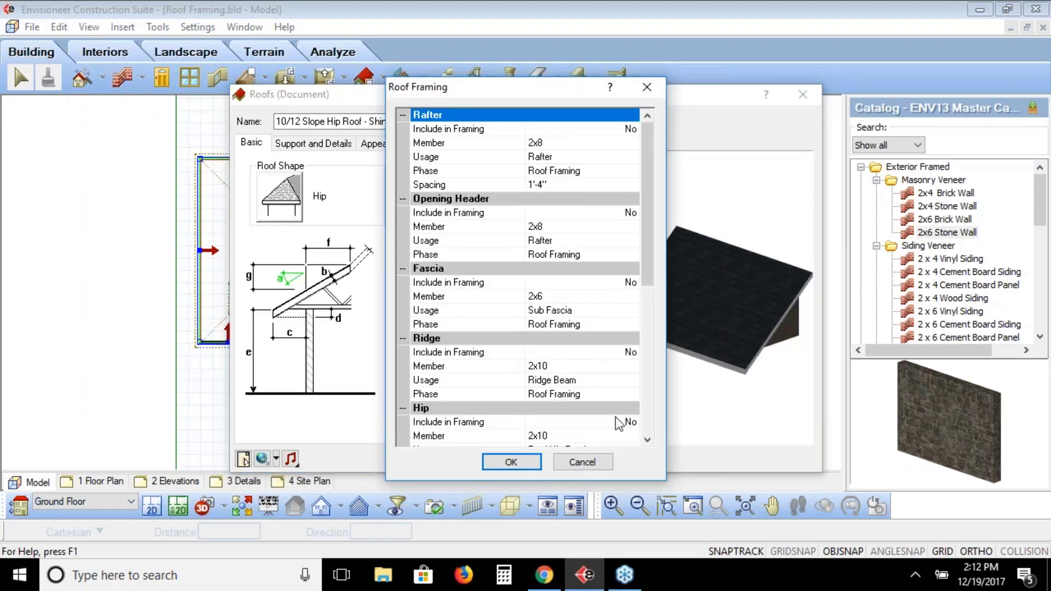
left_click(580, 463)
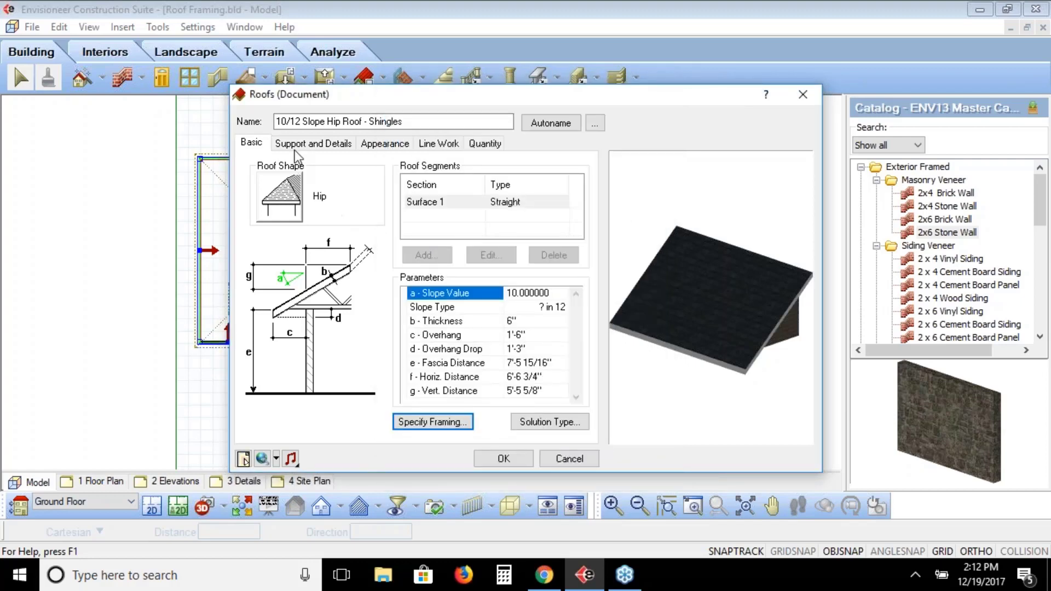
left_click(301, 145)
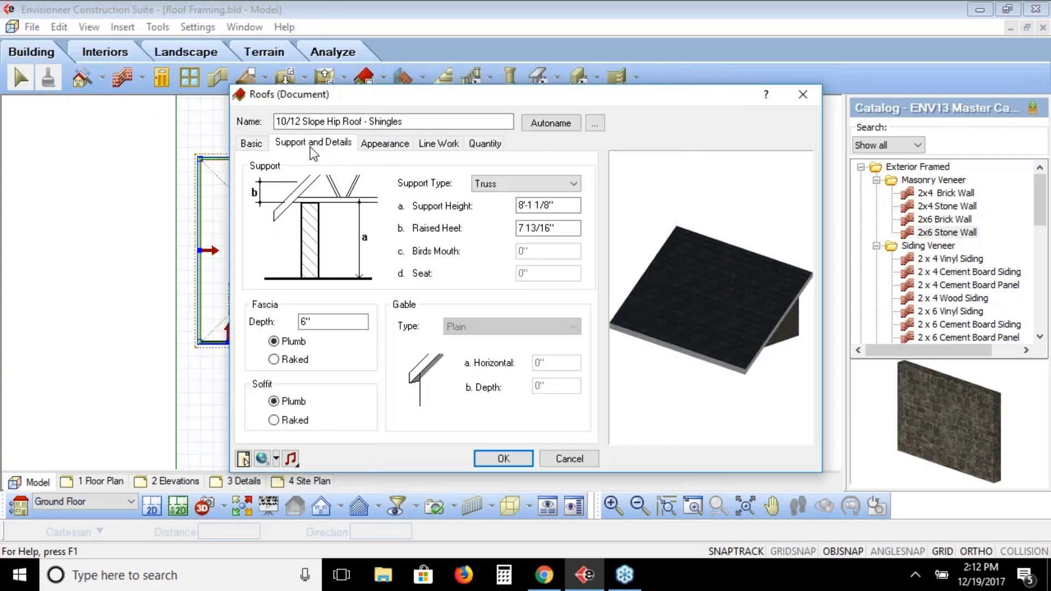
left_click(251, 144)
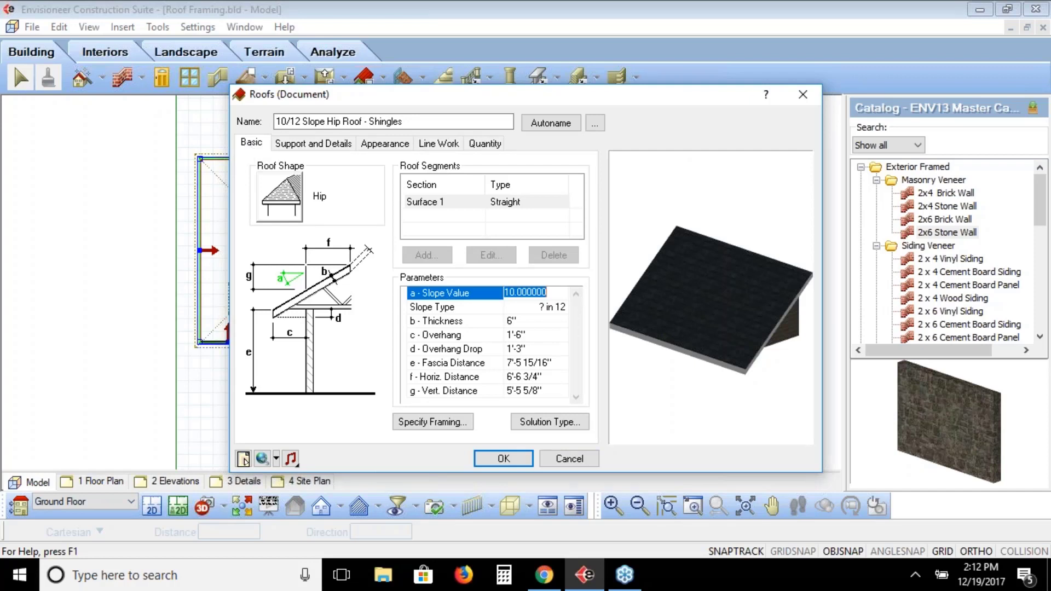
left_click(503, 459)
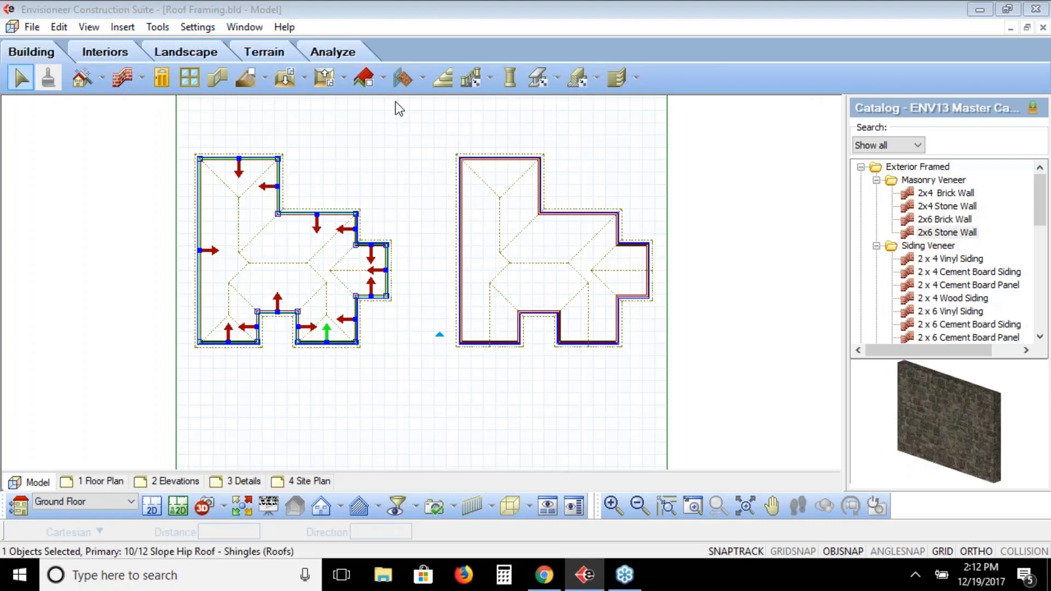
Start a Truss Run insertion and accept turning on the hidden truss elements.
left_click(386, 77)
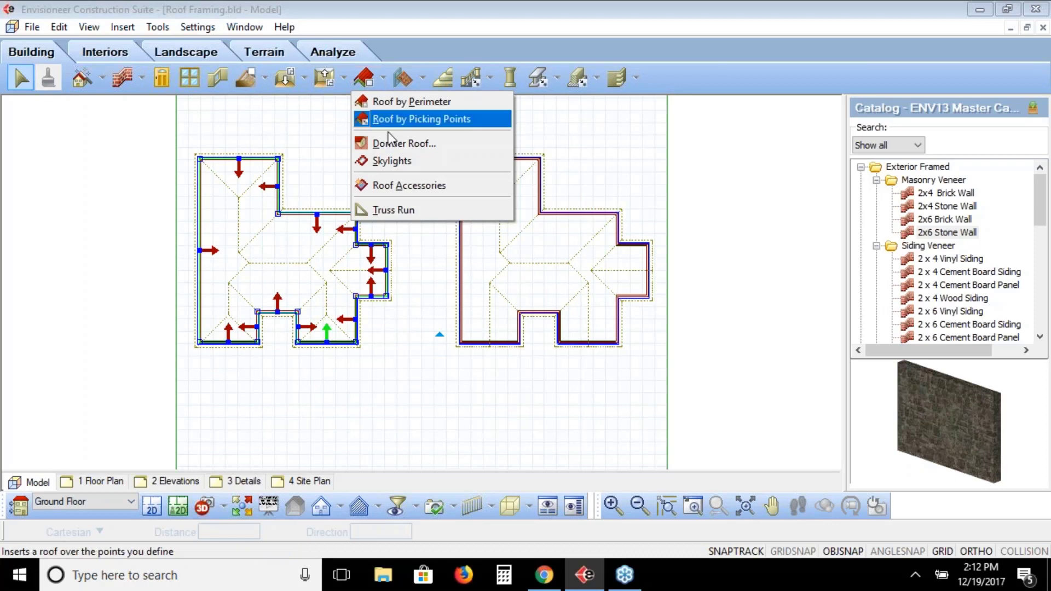
left_click(394, 211)
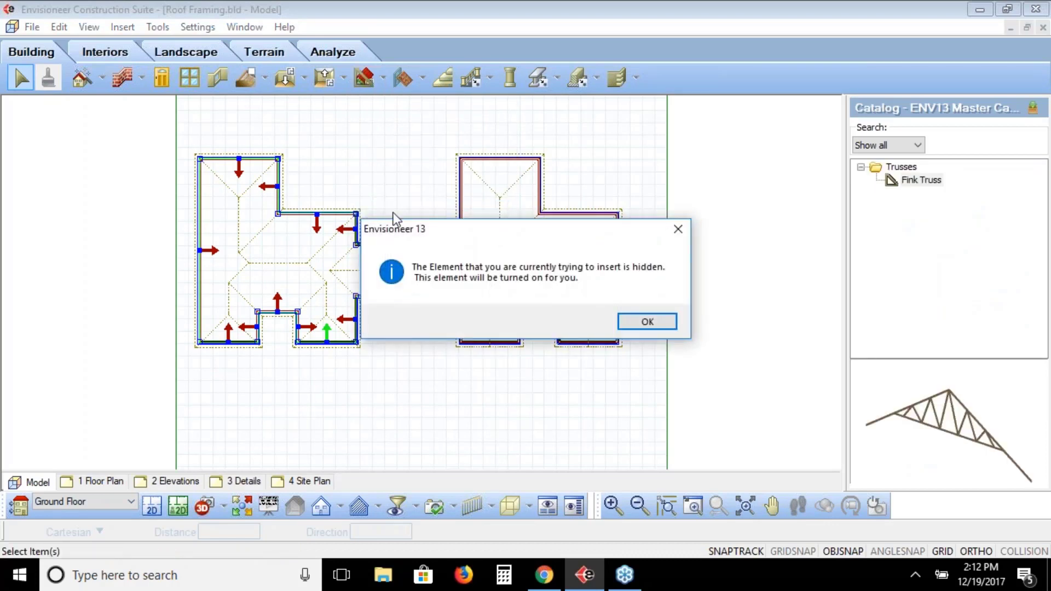
left_click(647, 321)
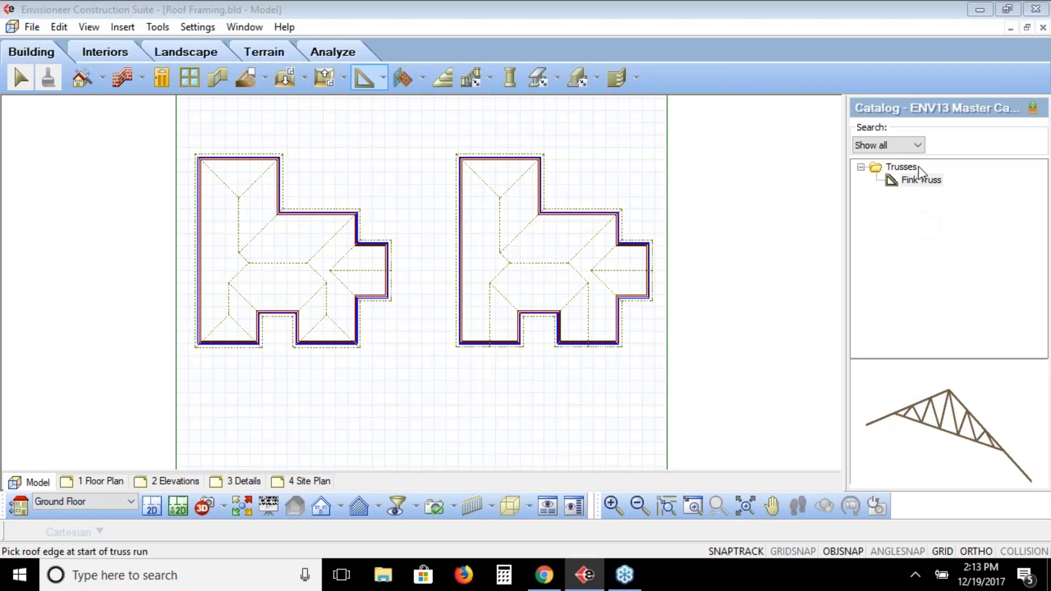
Examine the Fink Truss catalog parameters for truss spacing, front and back offsets, truss width, bottom chord thickness, web thickness and web spacing.
right_click(915, 180)
left_click(938, 228)
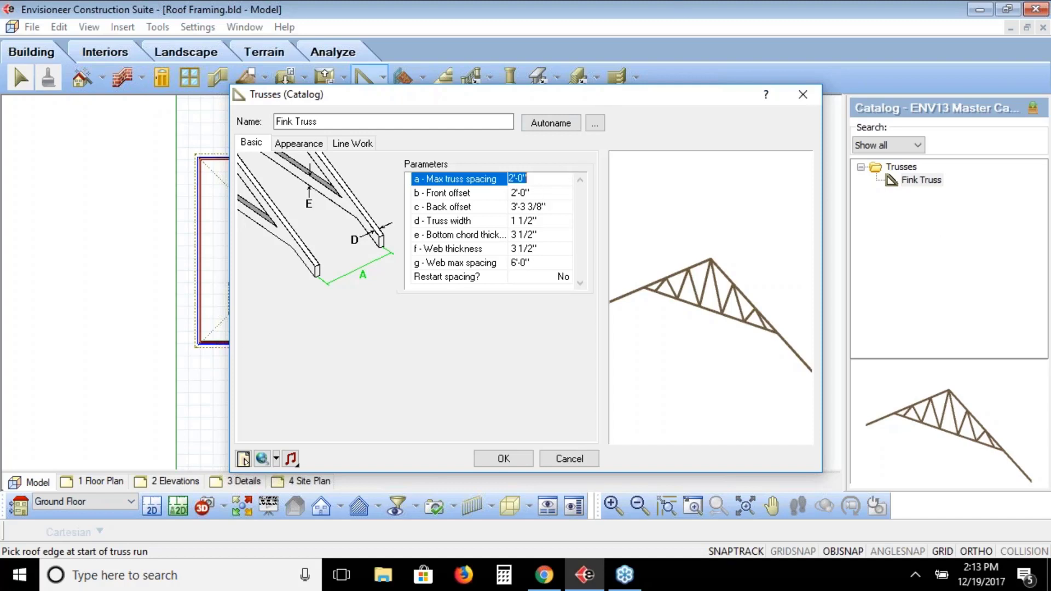
left_click(533, 193)
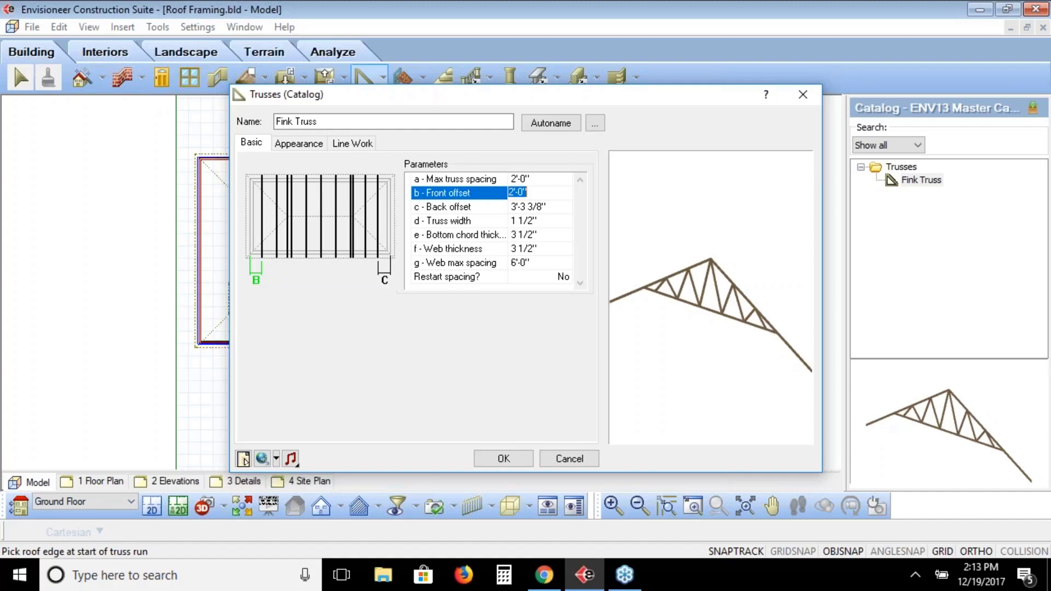
left_click(543, 208)
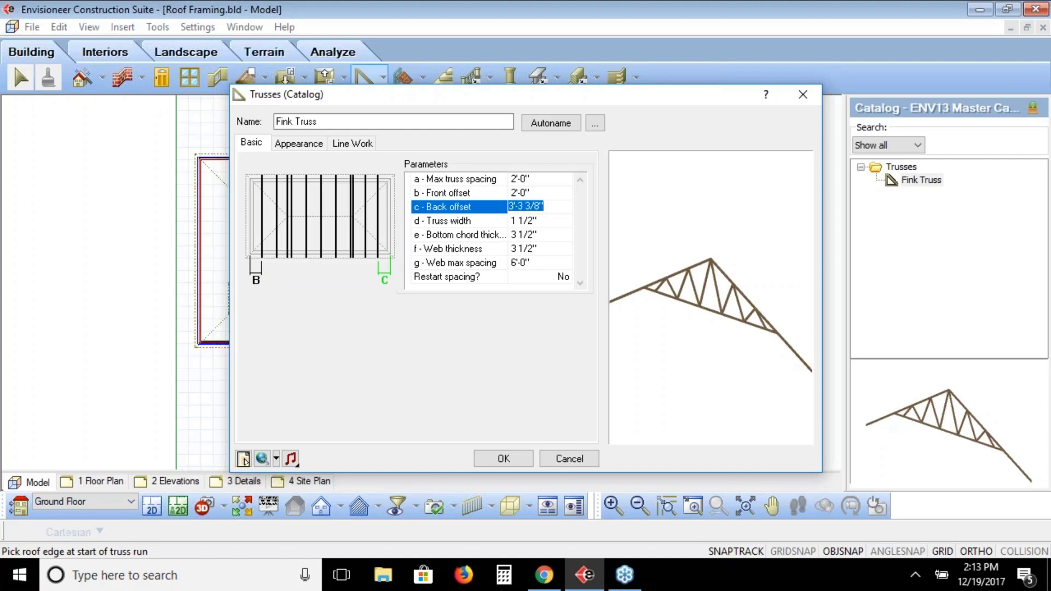
left_click(542, 222)
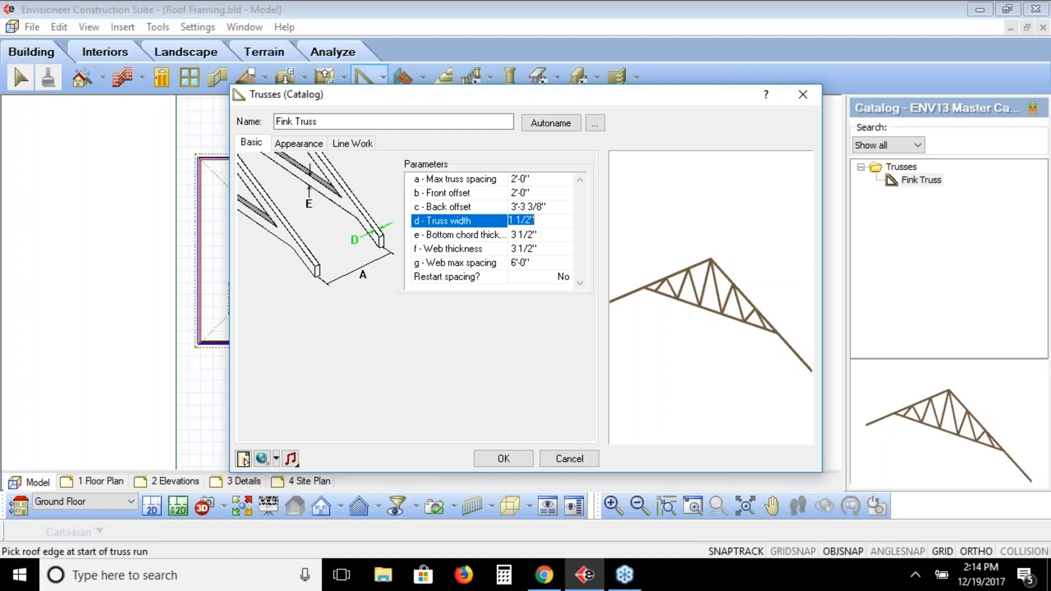
left_click(545, 236)
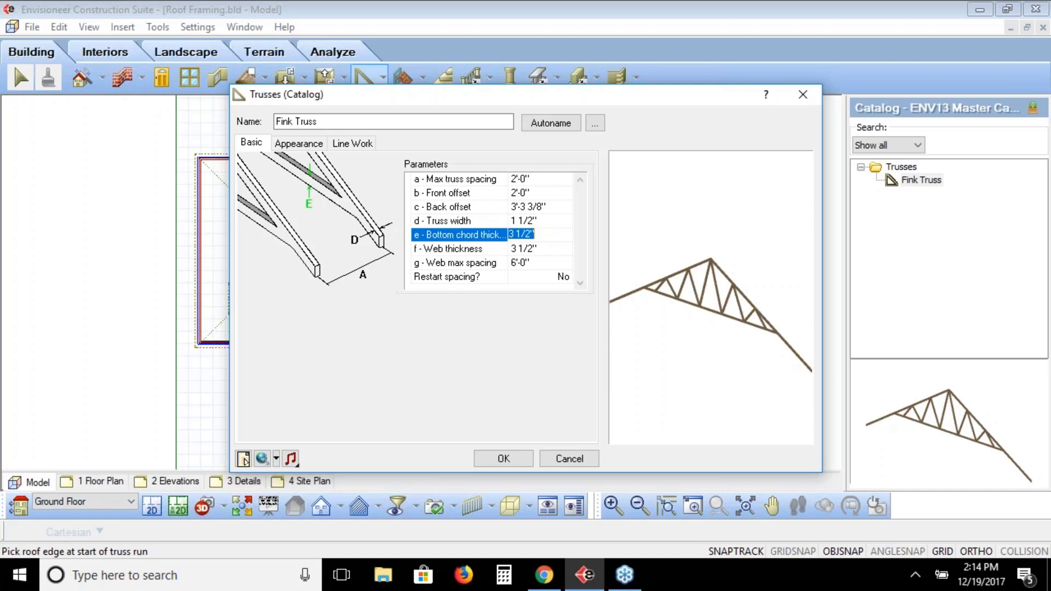
left_click(521, 248)
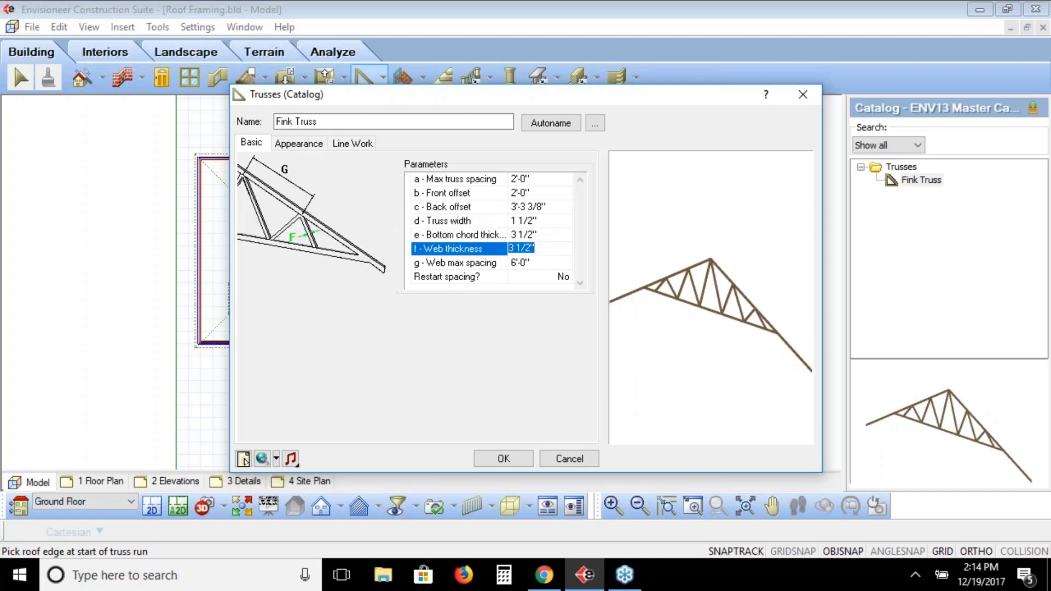
left_click(538, 263)
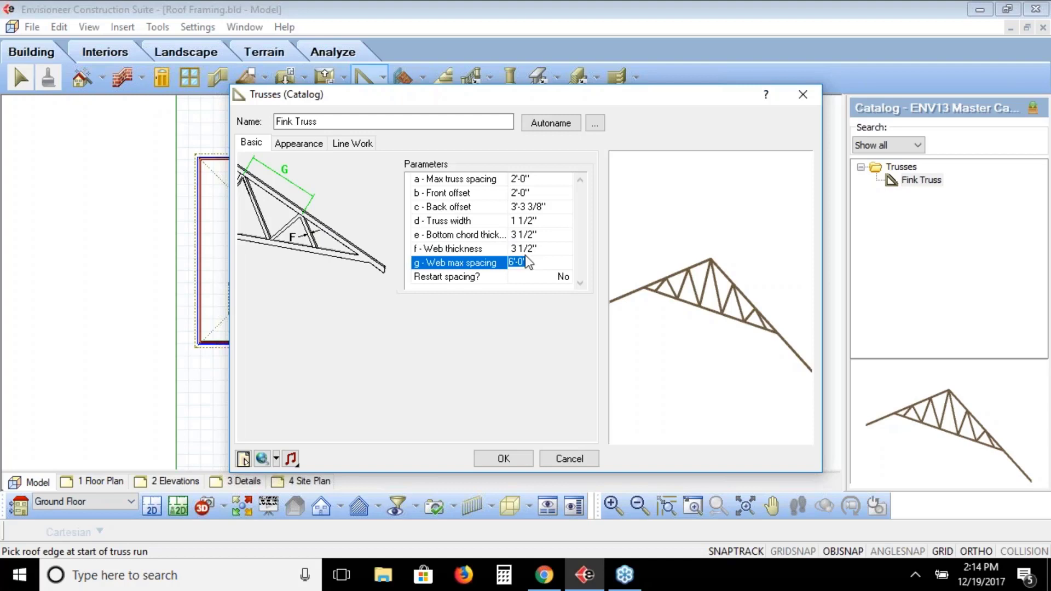
Review the Fink Truss's 2D and 3D appearance materials and its line work settings, and accept the properties.
left_click(322, 143)
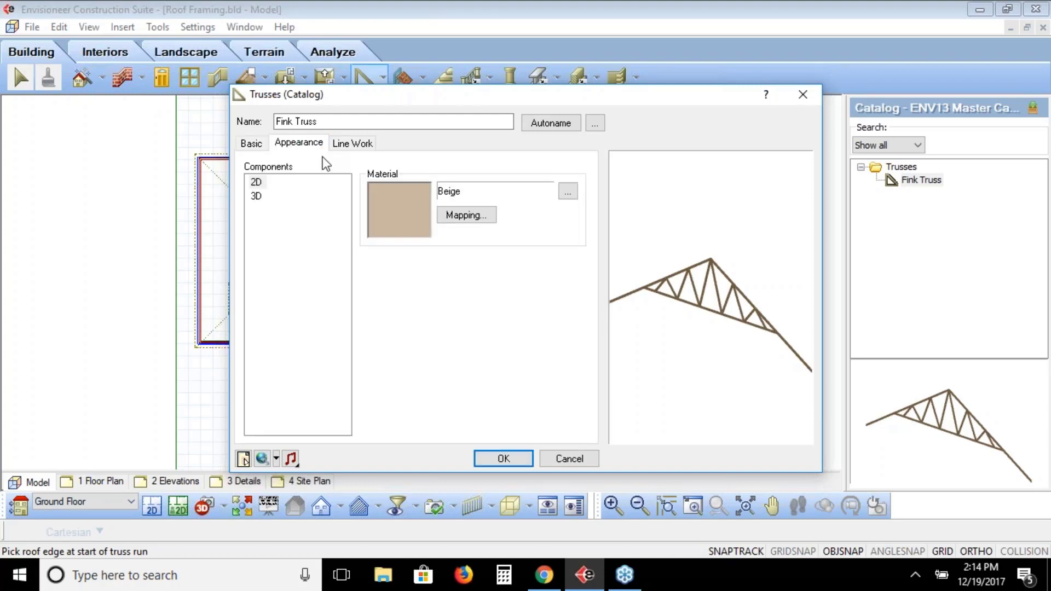
left_click(259, 196)
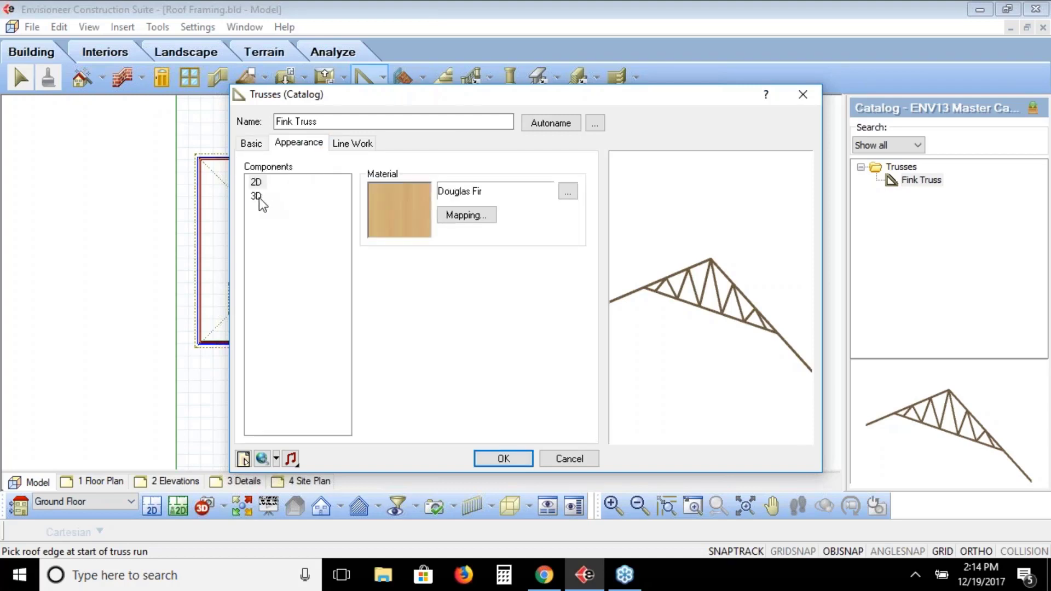
left_click(355, 144)
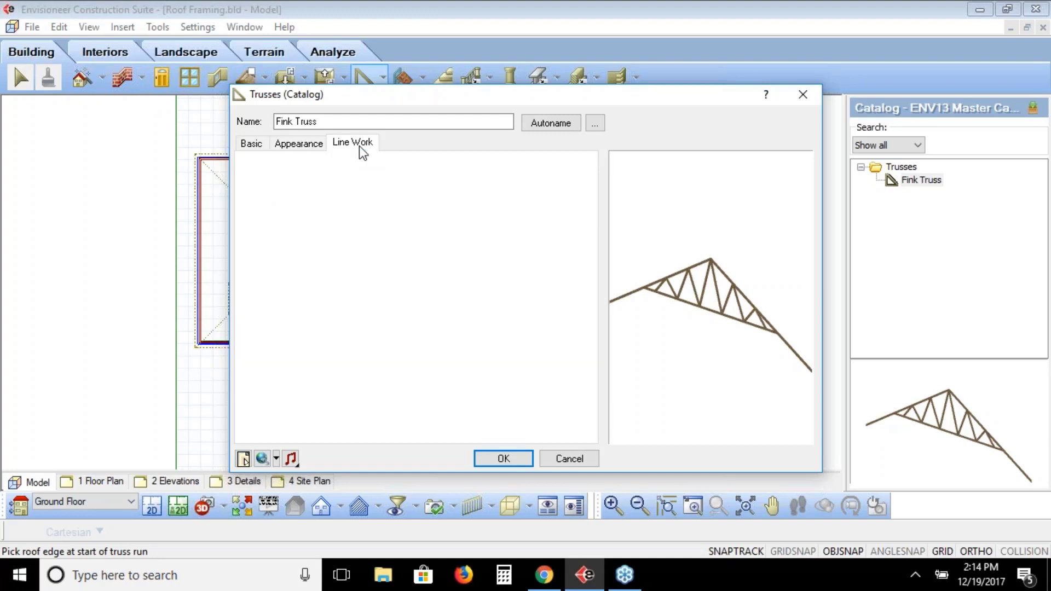
left_click(249, 144)
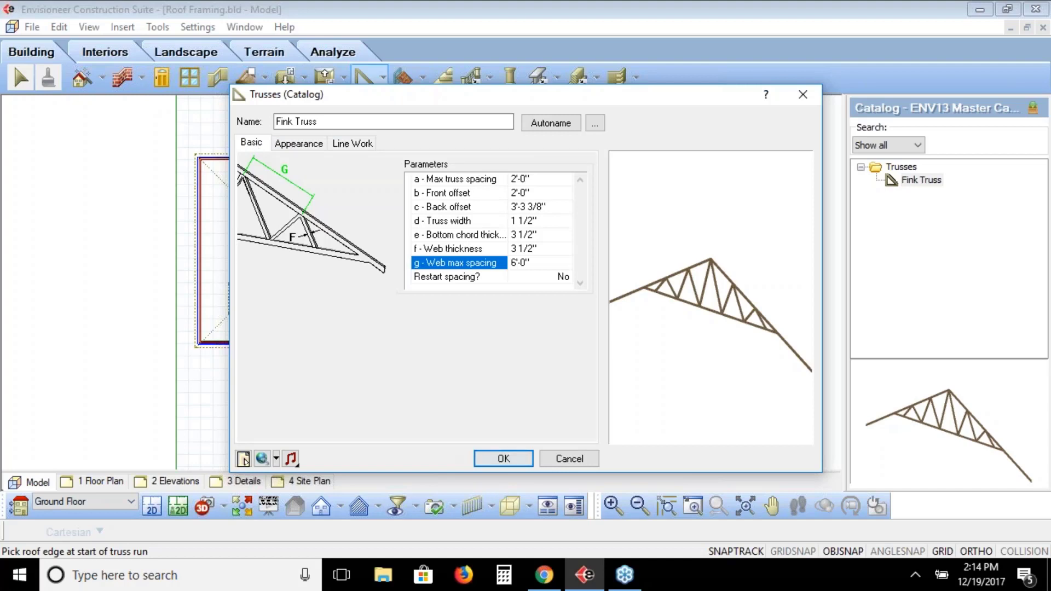
left_click(477, 458)
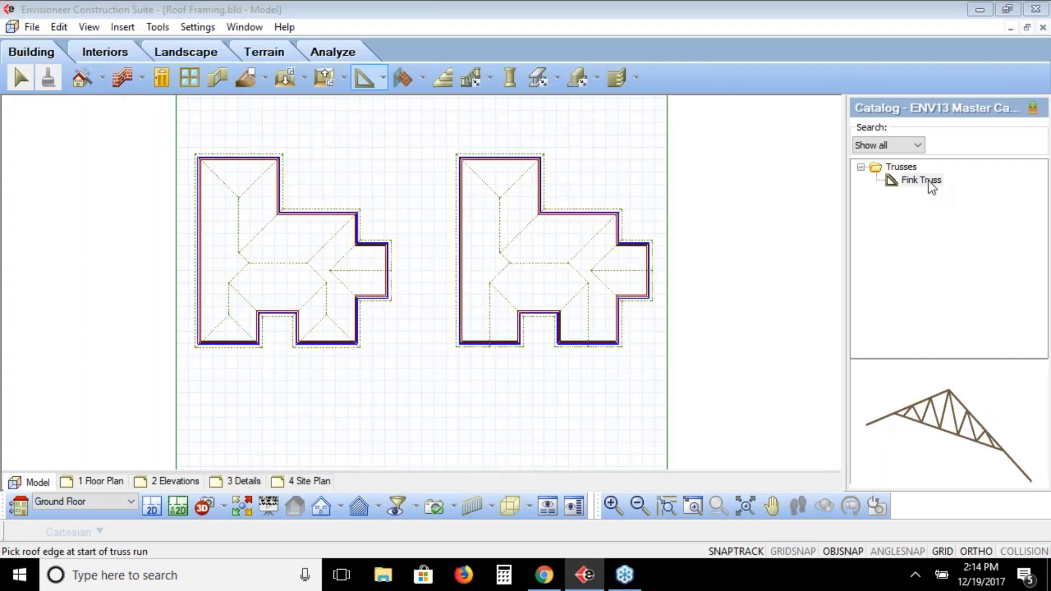
Place Fink Truss runs on the left house's two front wings and its small side wing, starting each from the wing's end roof edge.
left_click(930, 186)
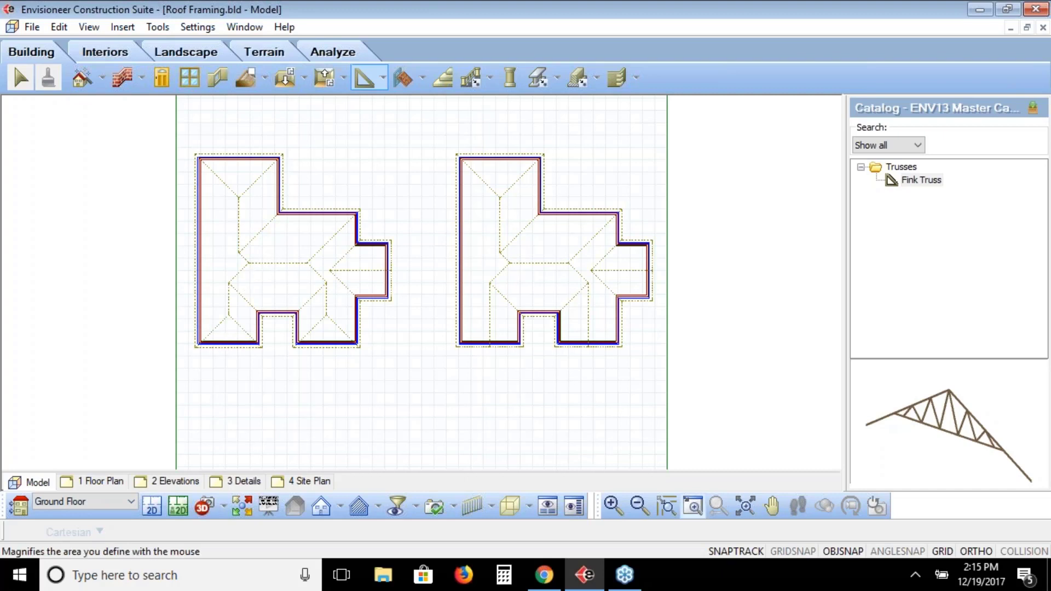
left_click(693, 506)
left_click_drag(422, 143, 190, 364)
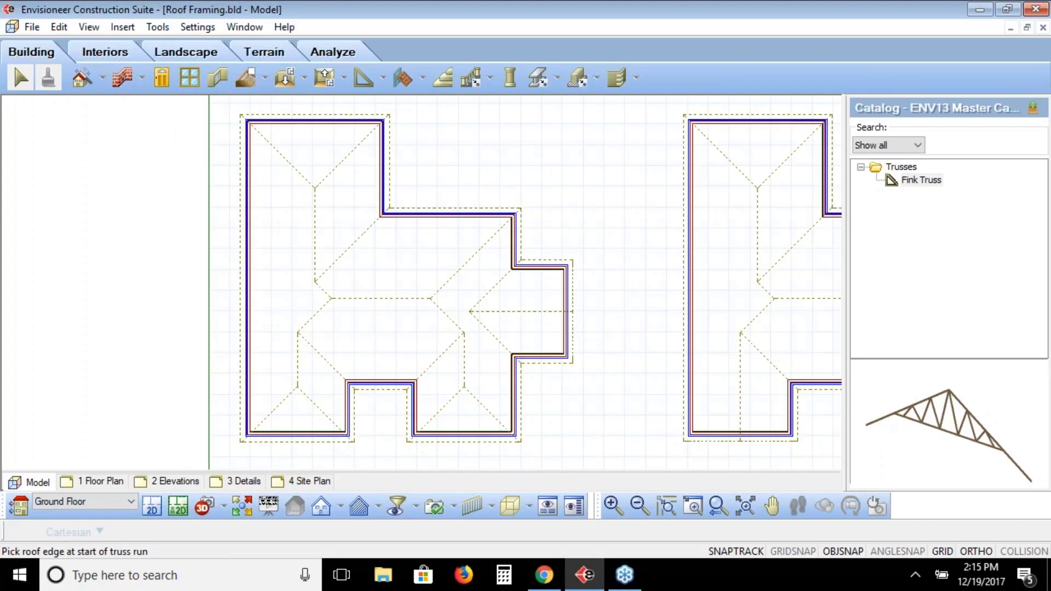
left_click(296, 435)
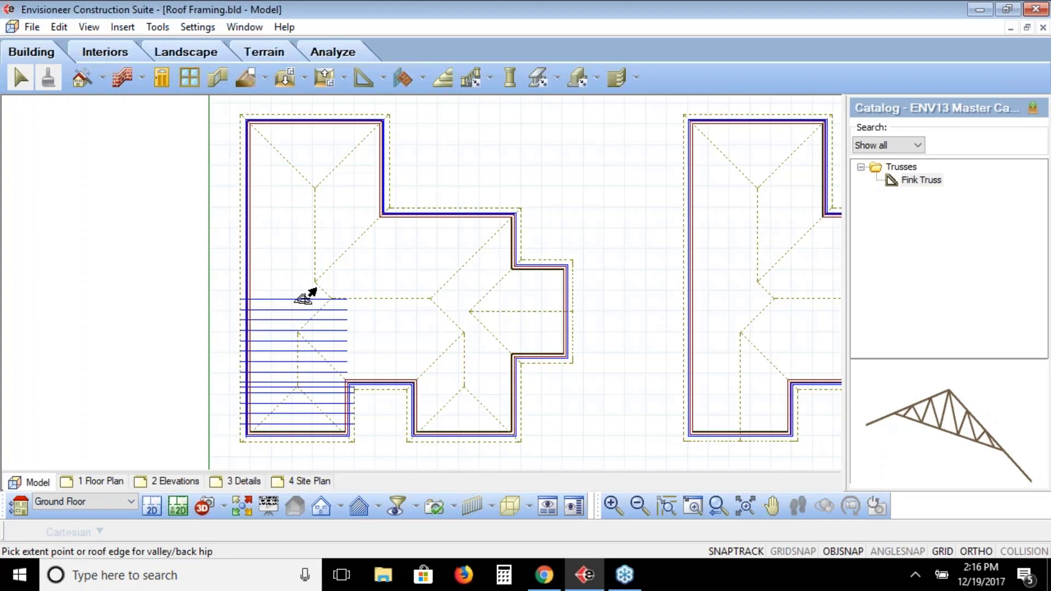
left_click(310, 293)
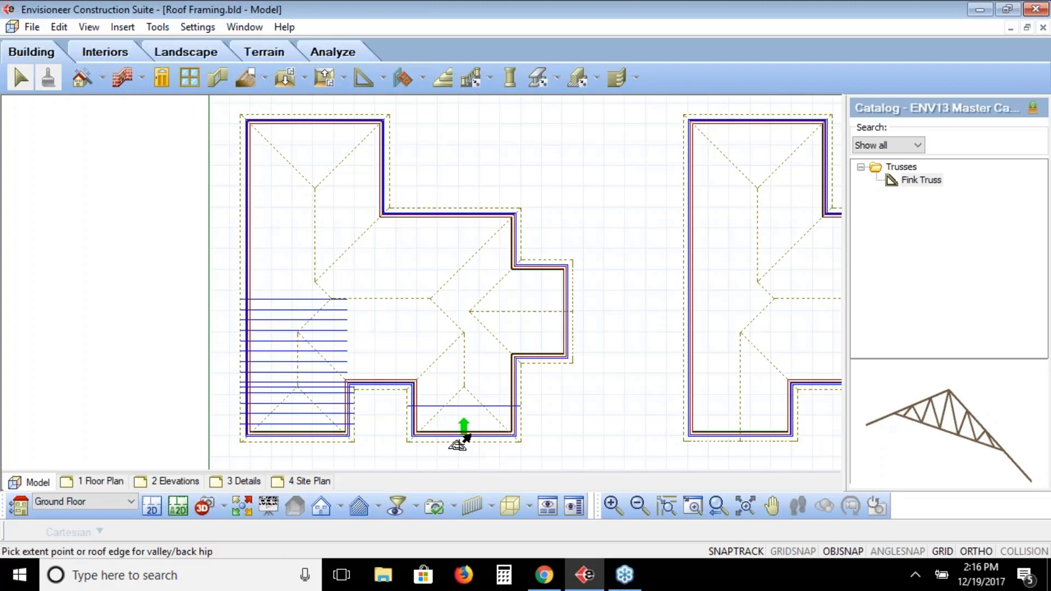
left_click(468, 436)
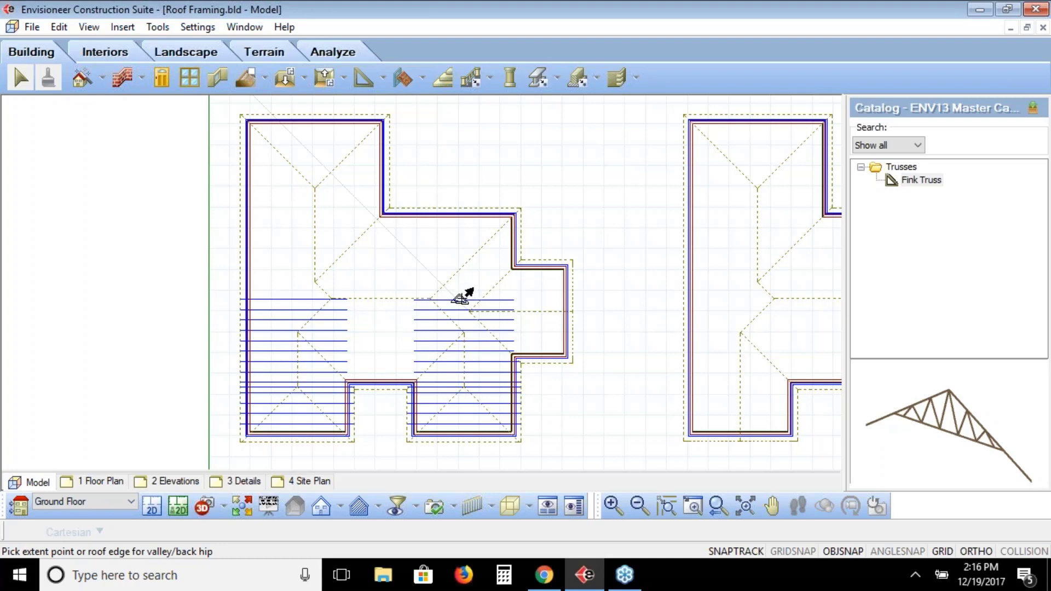
left_click(571, 303)
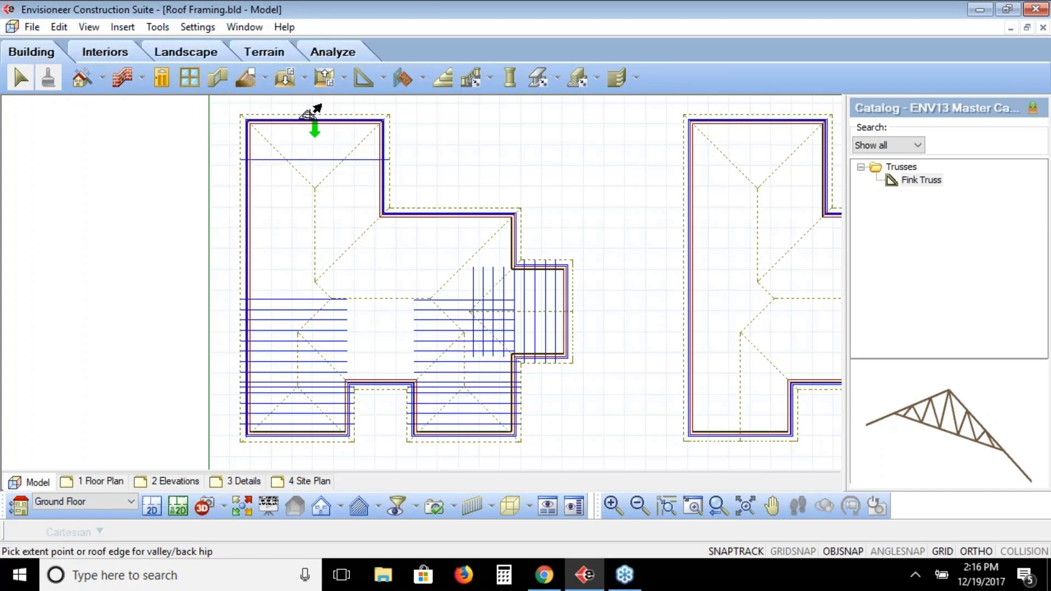
Add Fink Truss runs from the left house's two rear roof edges and the recessed front edge between the wings, and finish the insertion.
left_click(309, 116)
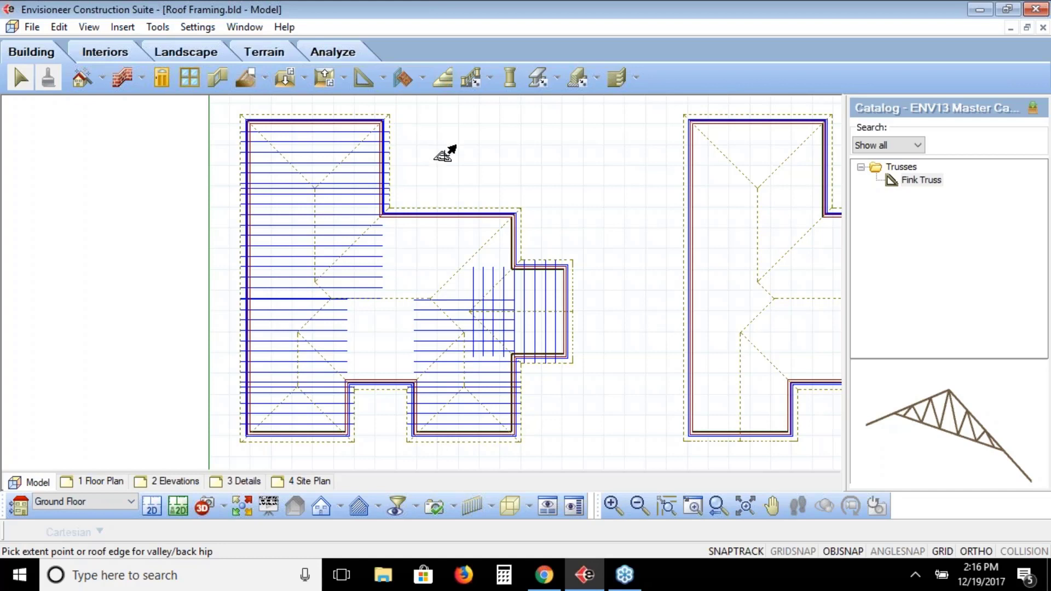
left_click(450, 204)
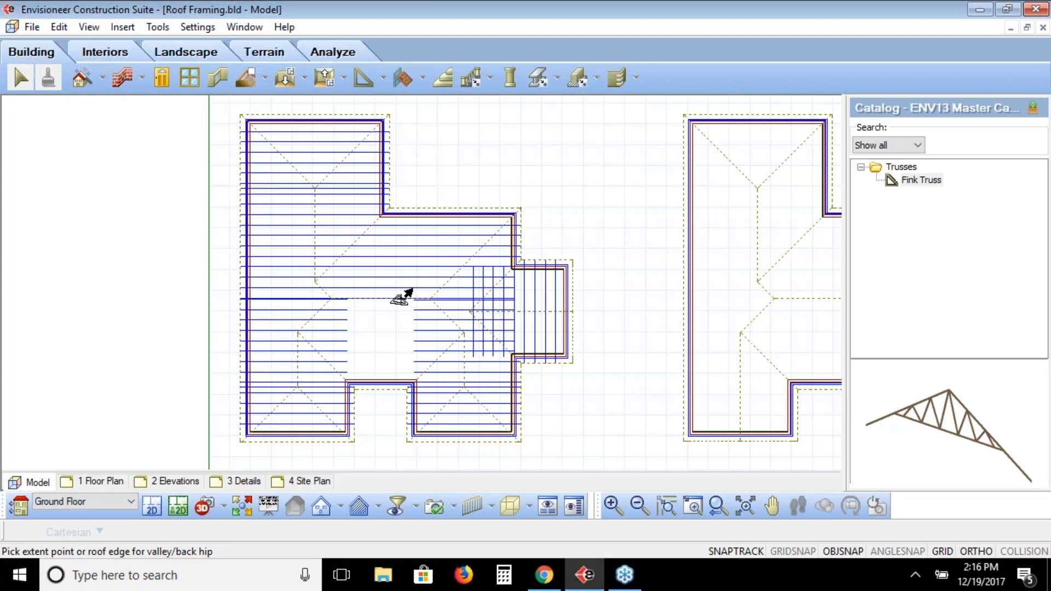
left_click(385, 382)
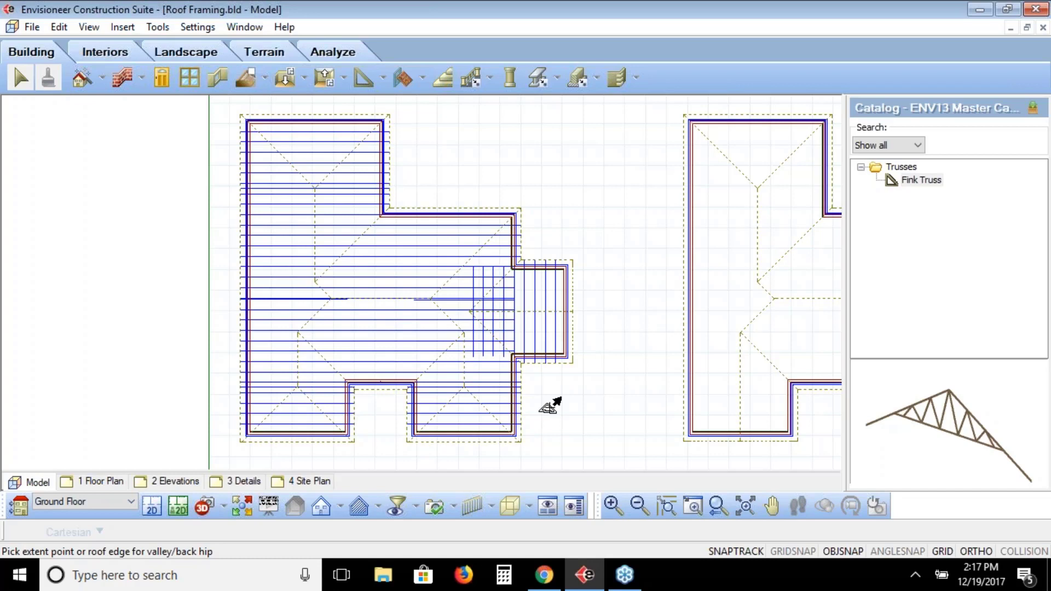
right_click(566, 196)
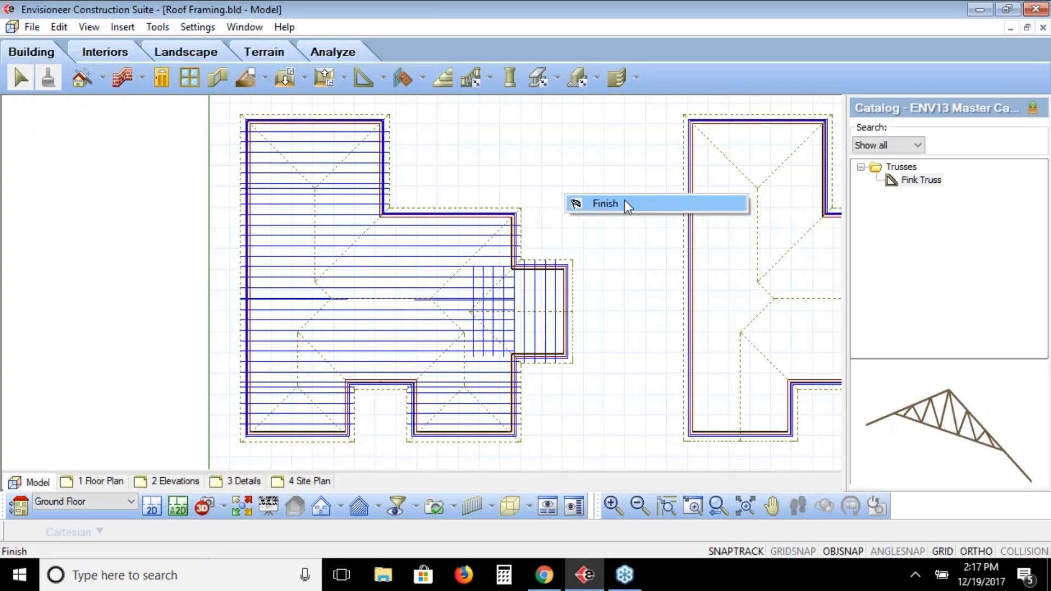
left_click(629, 203)
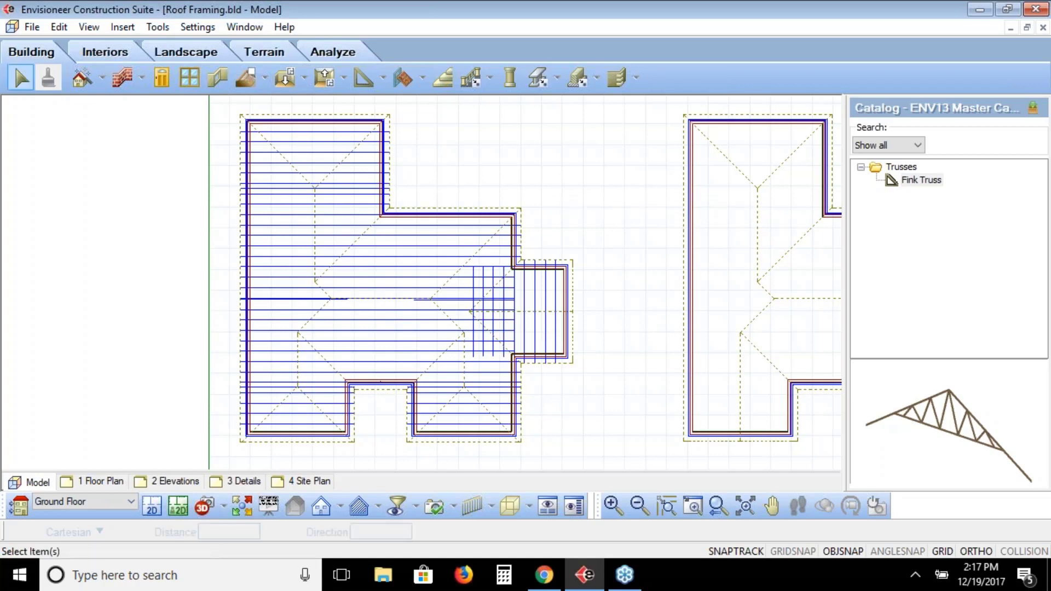
Display the model in 3D from the front-left corner and magnify the house with the truss runs.
left_click(241, 506)
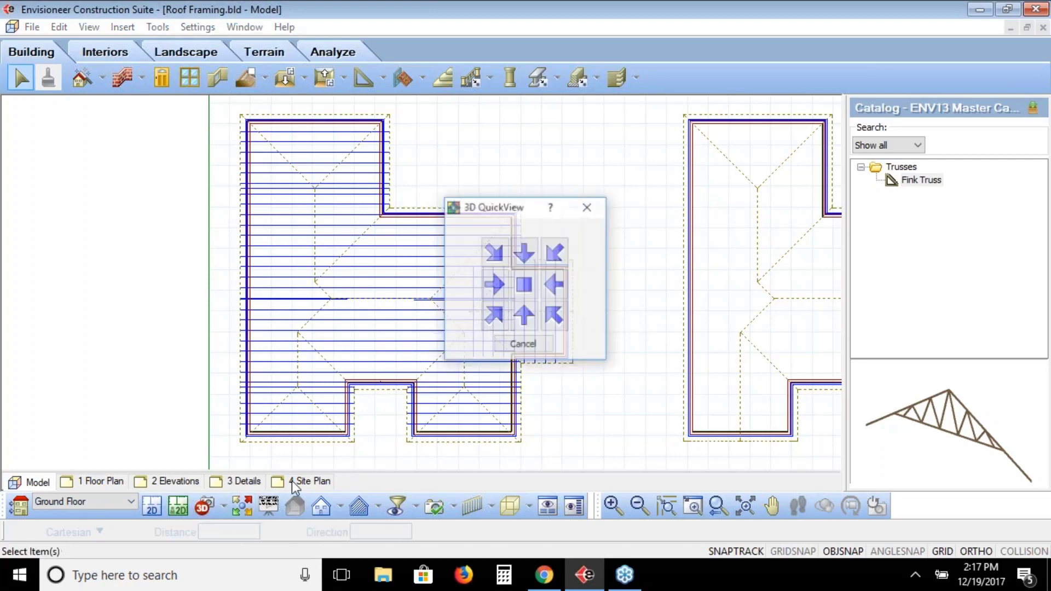
left_click(500, 320)
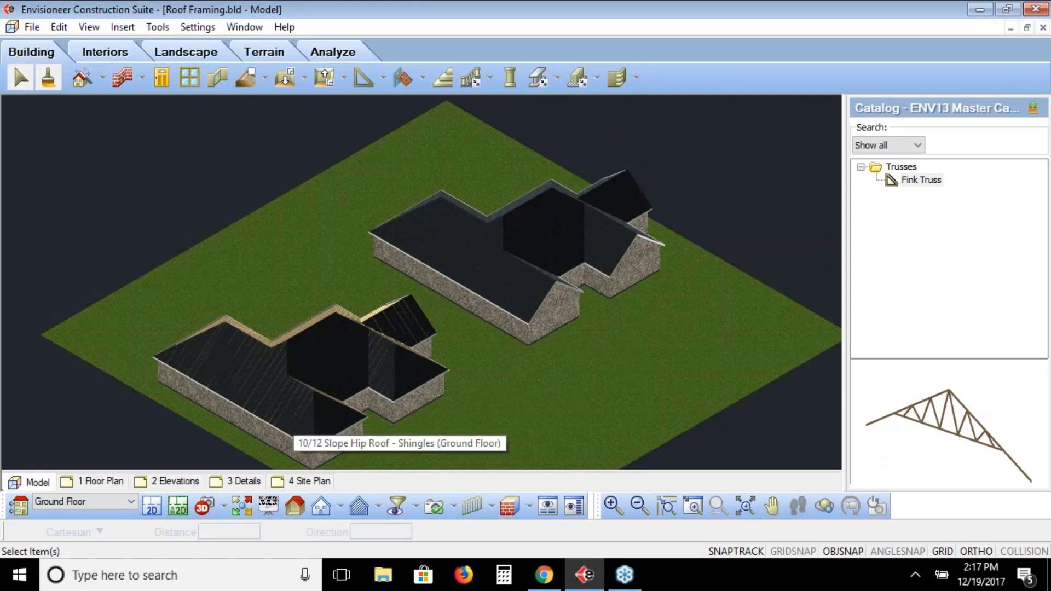
left_click(692, 507)
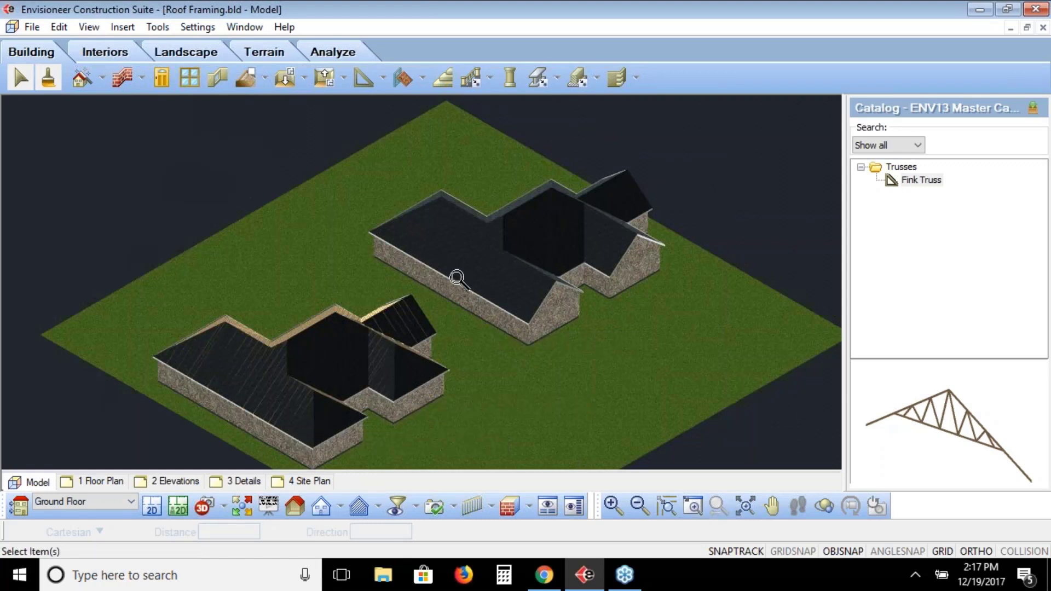
left_click_drag(456, 277, 155, 454)
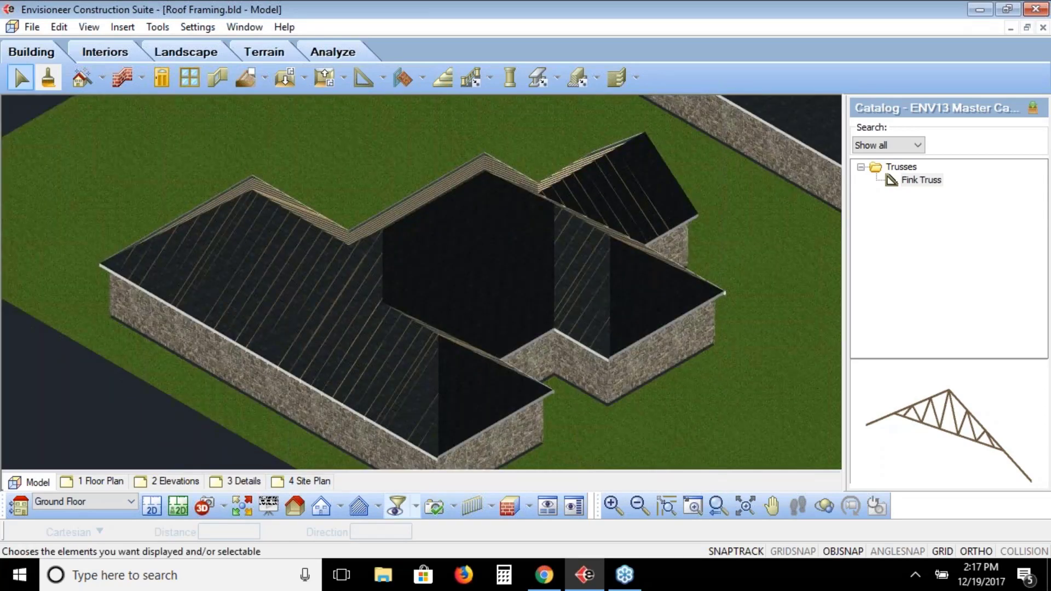
Hide the roof surfaces in the view filter and display the model as Rendered Outline.
left_click(399, 507)
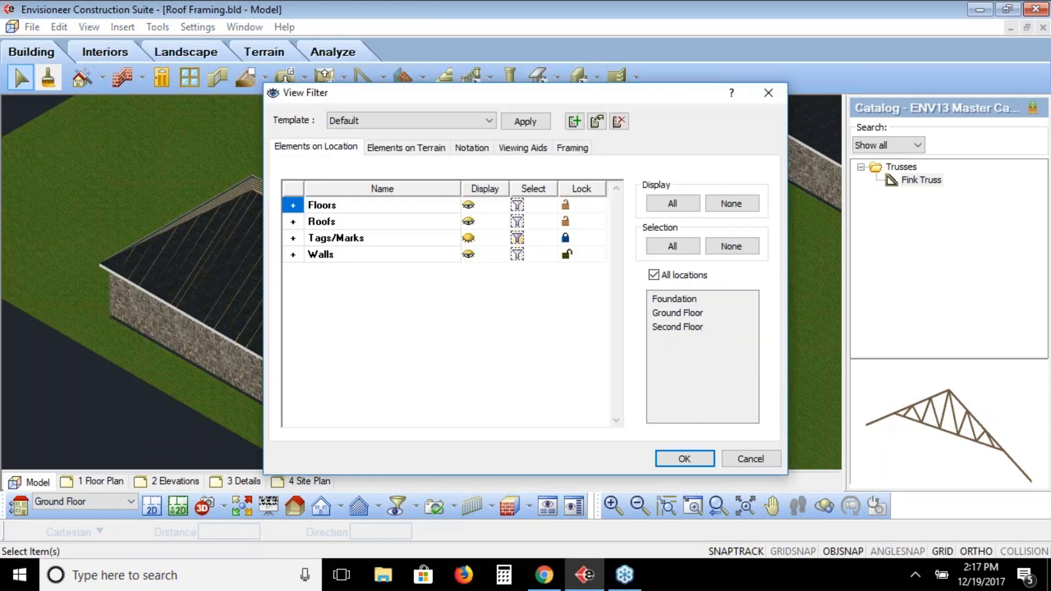
left_click(293, 221)
left_click(471, 255)
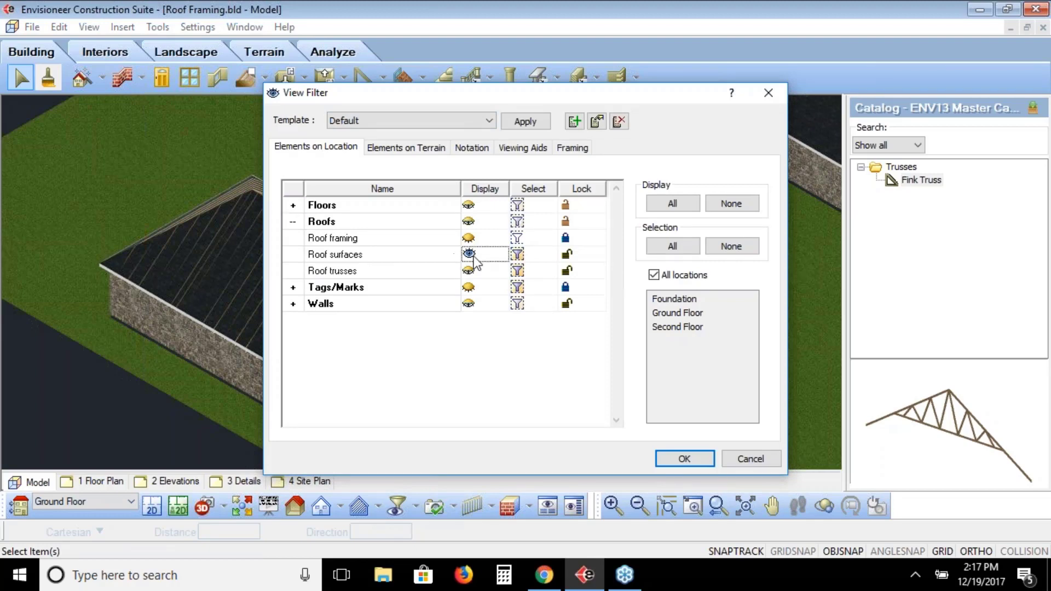
left_click(682, 460)
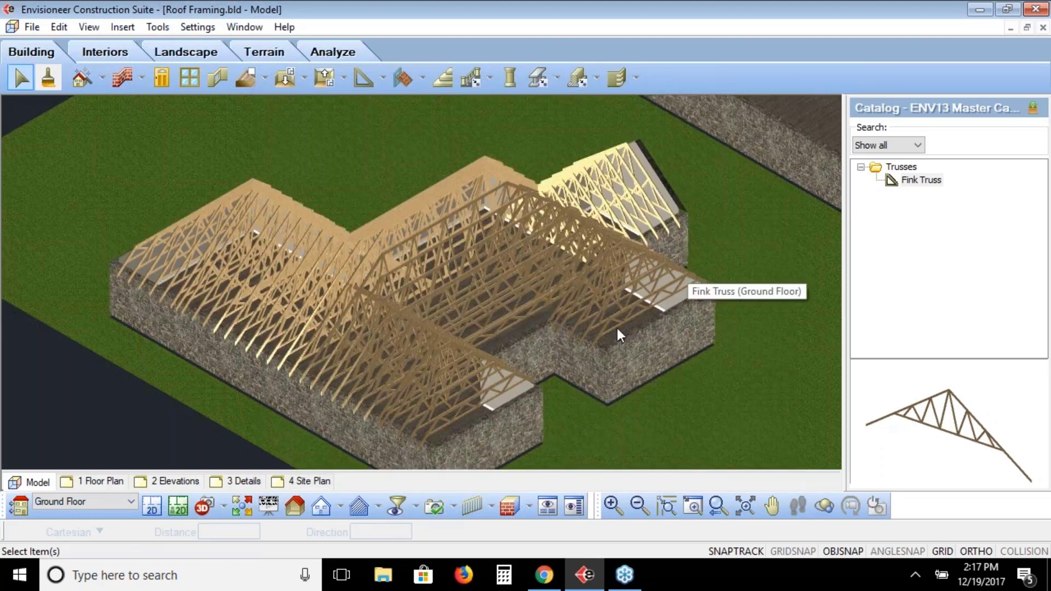
left_click(529, 509)
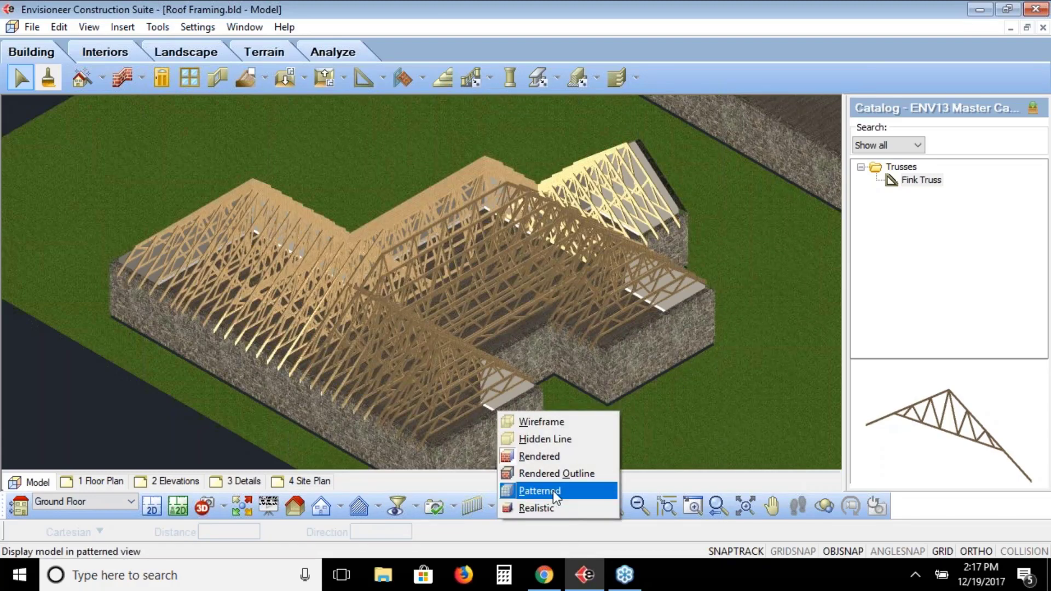
left_click(563, 474)
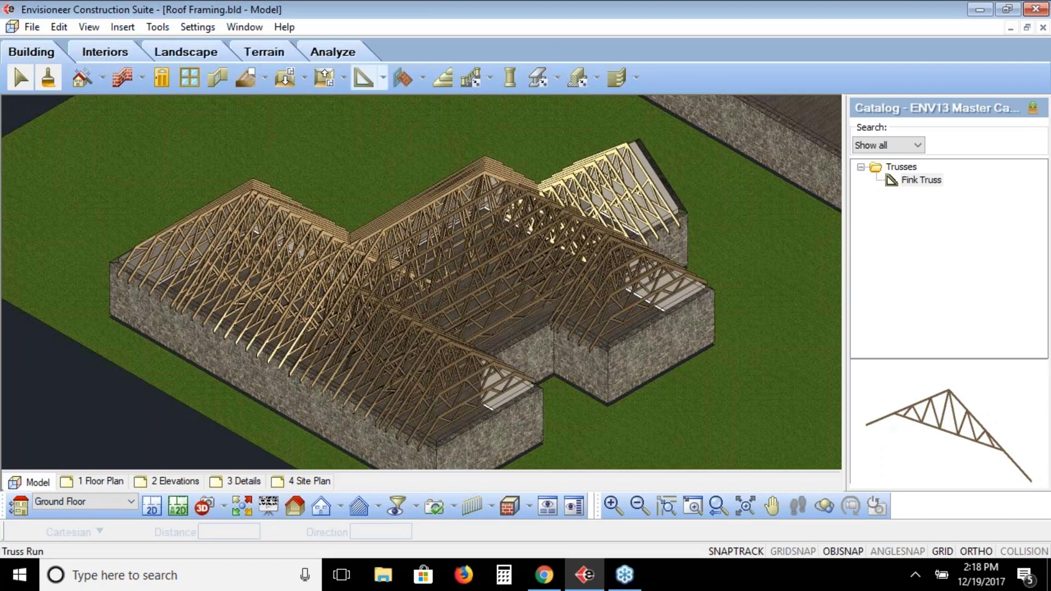
Examine the Fink Truss catalog element's front offset and back offset parameters, and close its properties without changes.
left_click(382, 78)
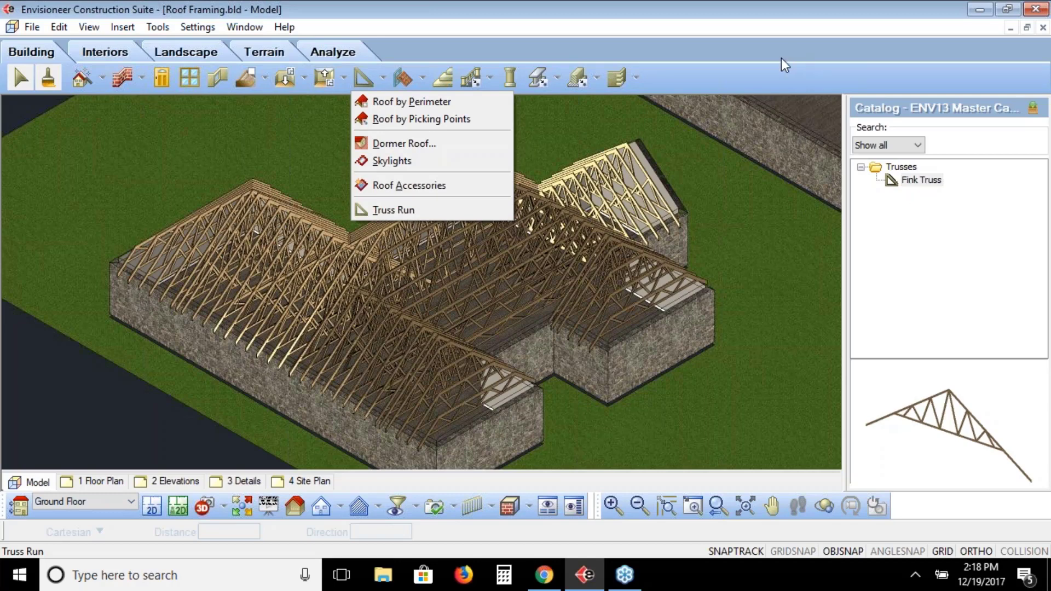
left_click(780, 72)
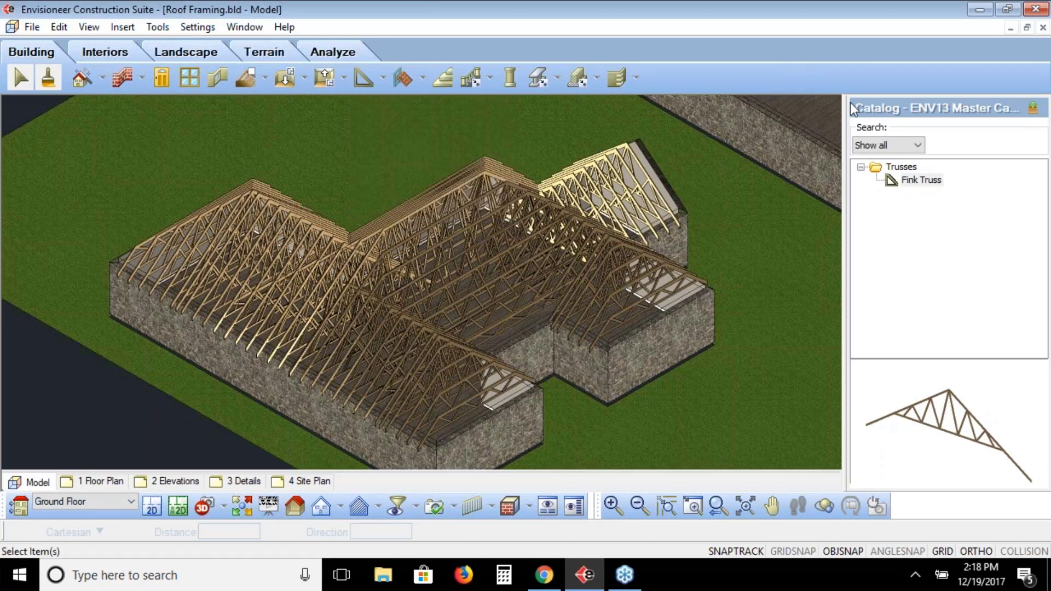
double_click(920, 181)
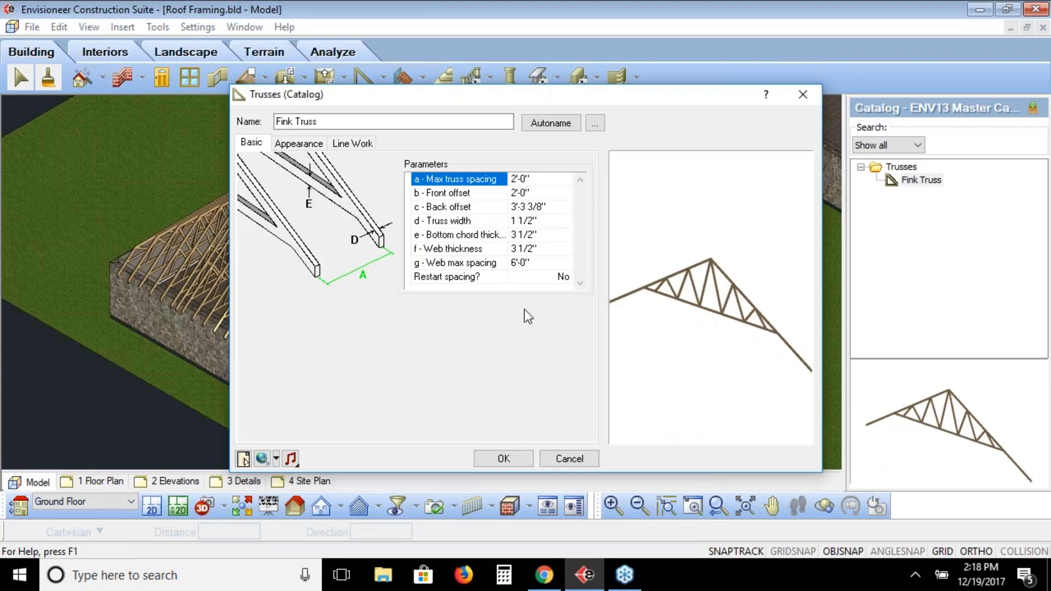
left_click(534, 192)
left_click(536, 206)
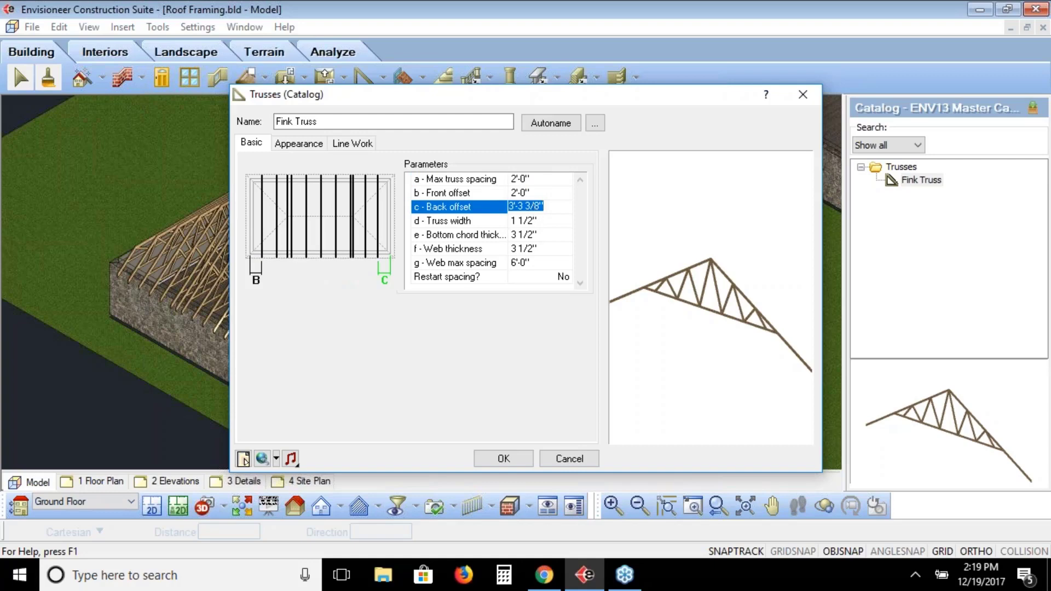
left_click(575, 460)
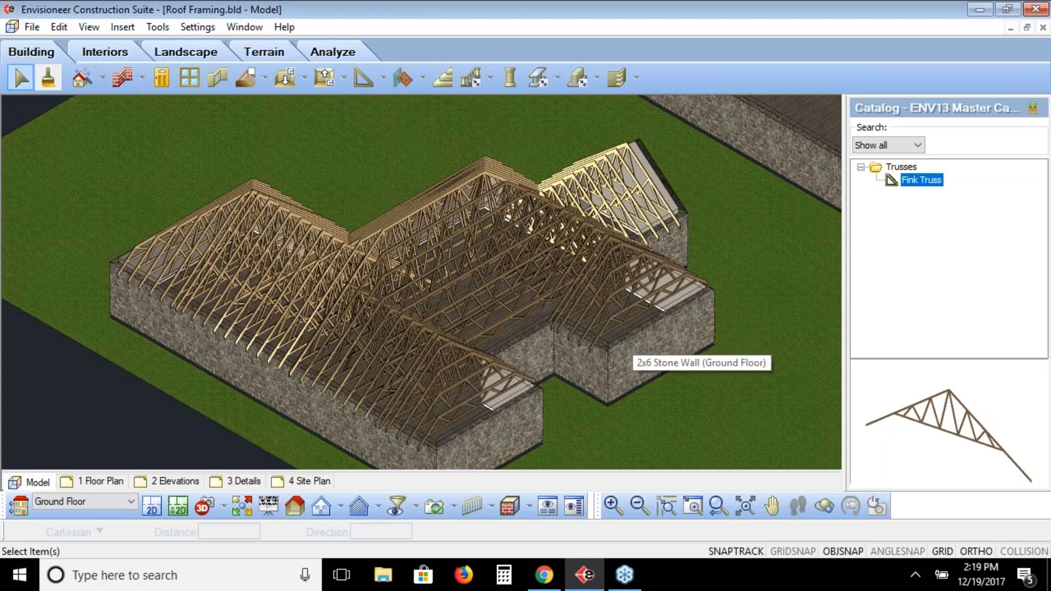
Display the model in 2D plan with the truss framing hidden and the roof lines shown.
left_click(143, 504)
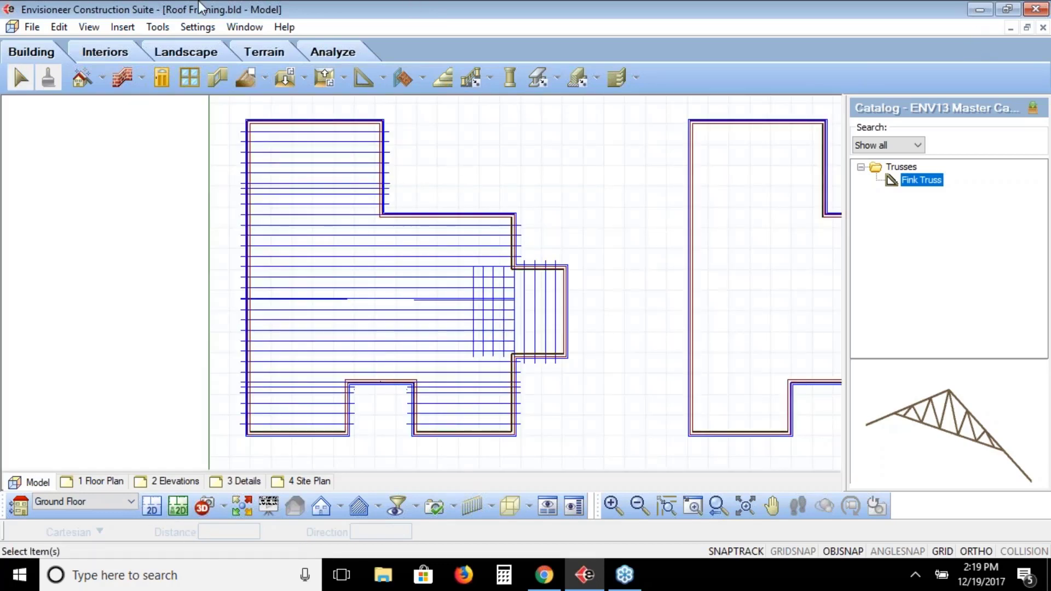
left_click(88, 27)
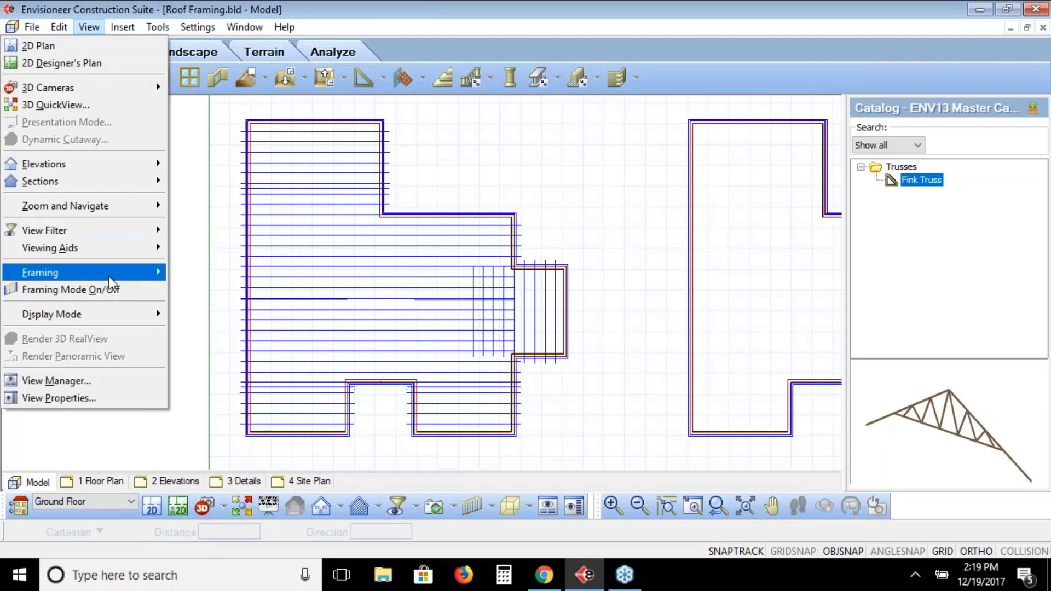
mouse_move(110, 274)
left_click(208, 291)
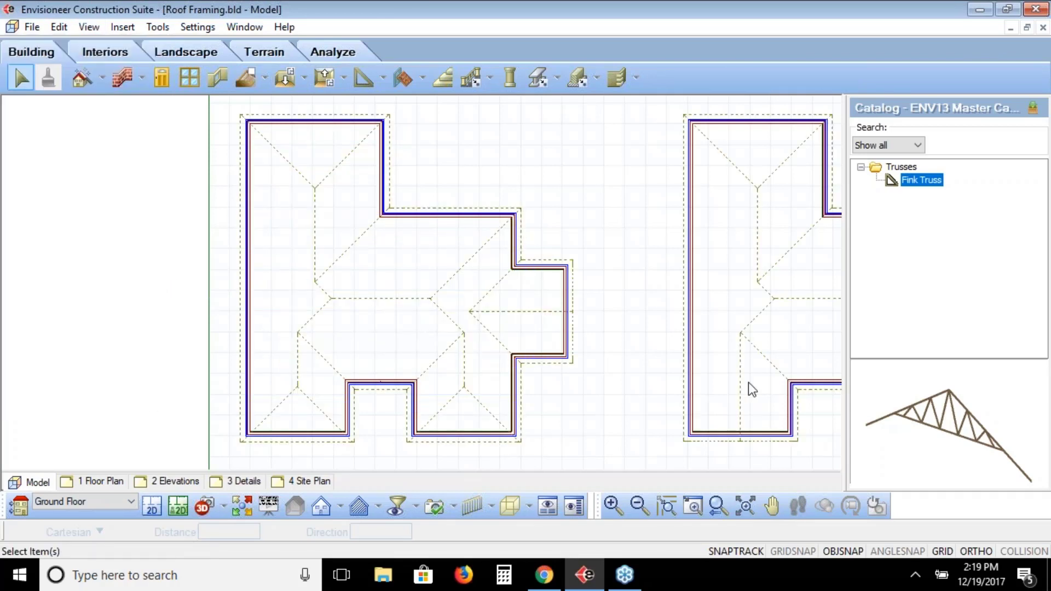
Stretch the recessed front edge of the left house's hip roof outward, past the ends of the two front wings.
left_click(772, 505)
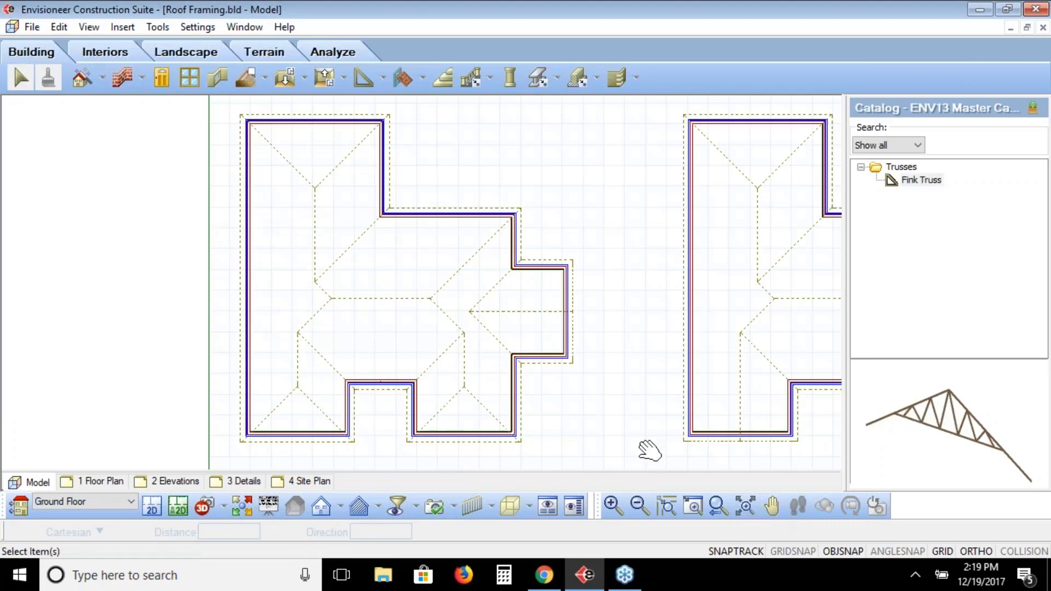
left_click_drag(599, 437, 609, 310)
right_click(597, 302)
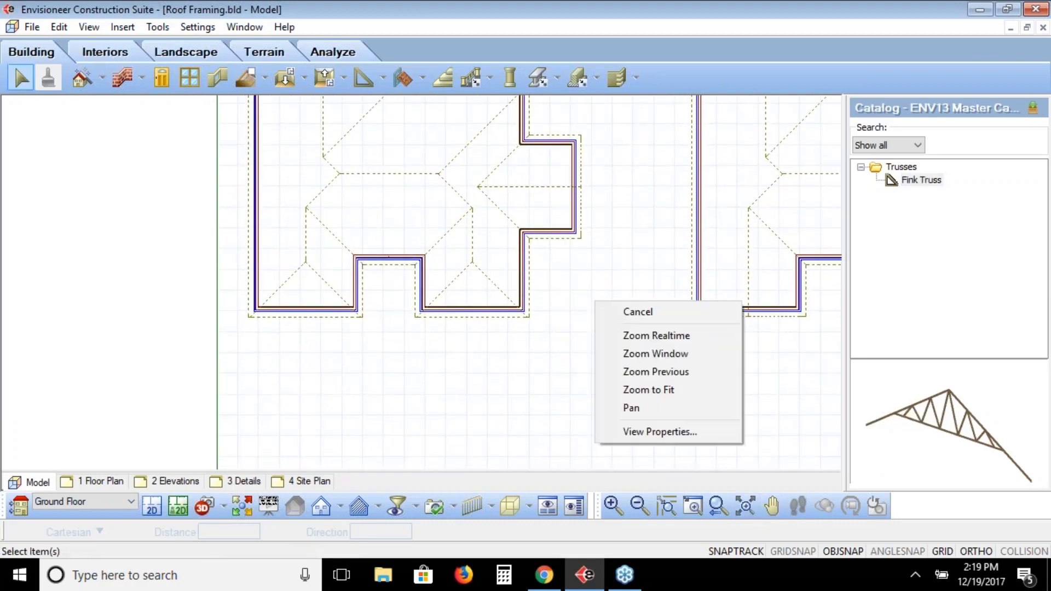
left_click(634, 316)
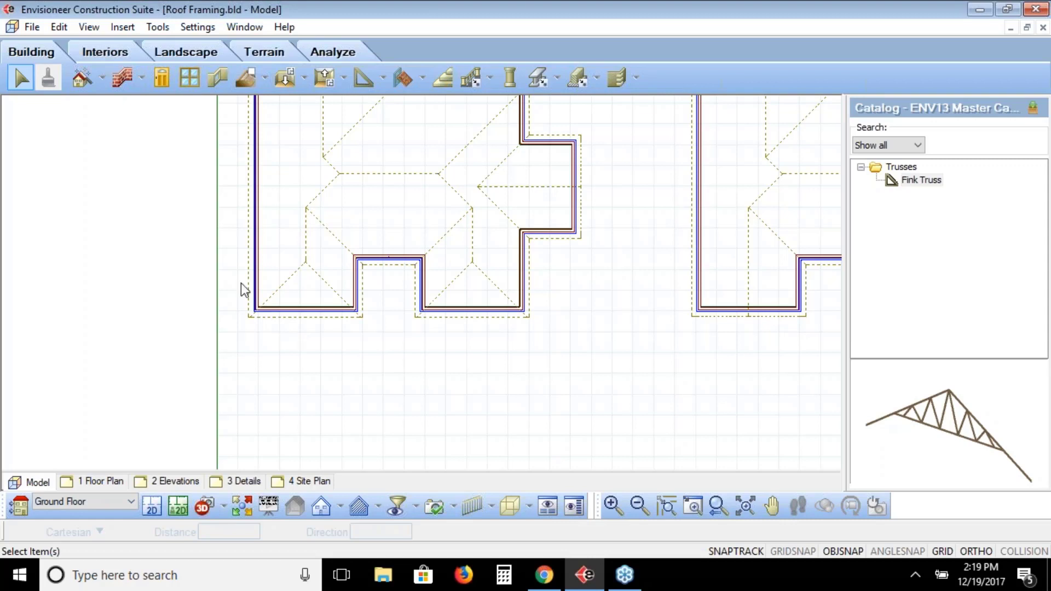
left_click(384, 265)
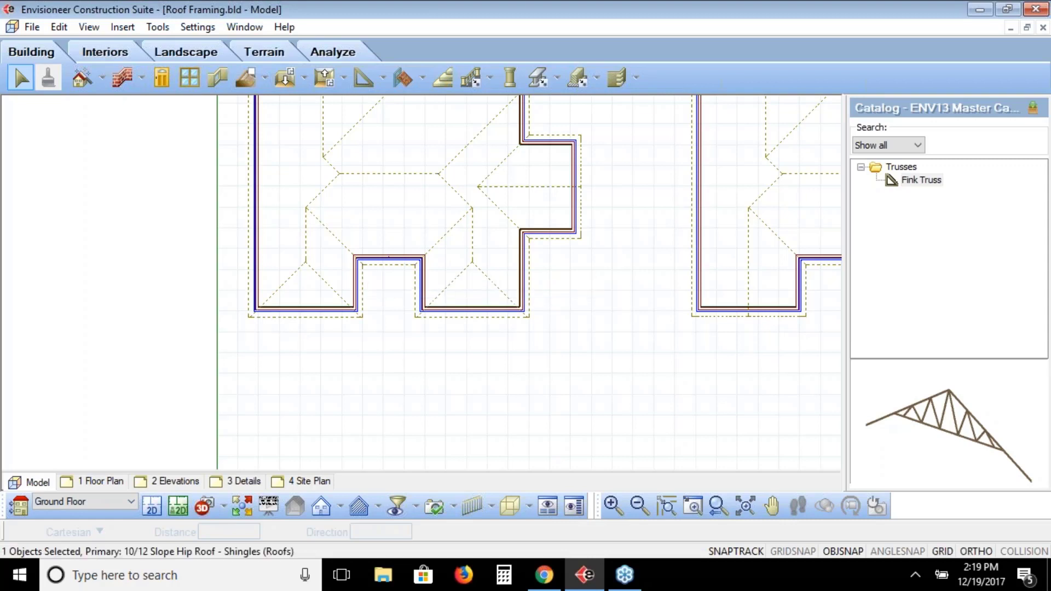
left_click_drag(389, 258, 387, 364)
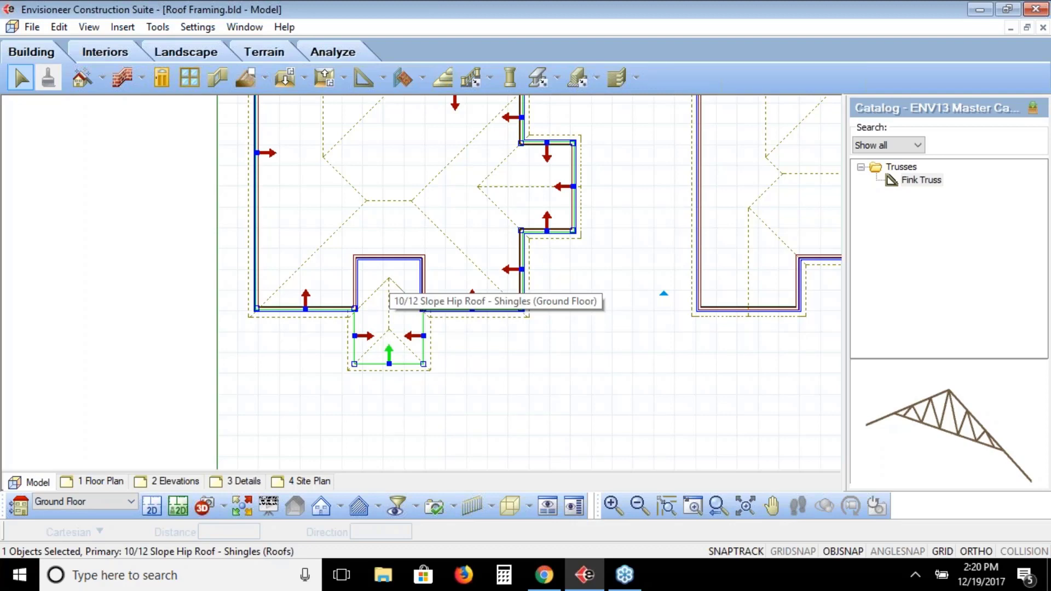
Change the roof shape of the extended front edge to Gable and deselect the roof.
right_click(392, 359)
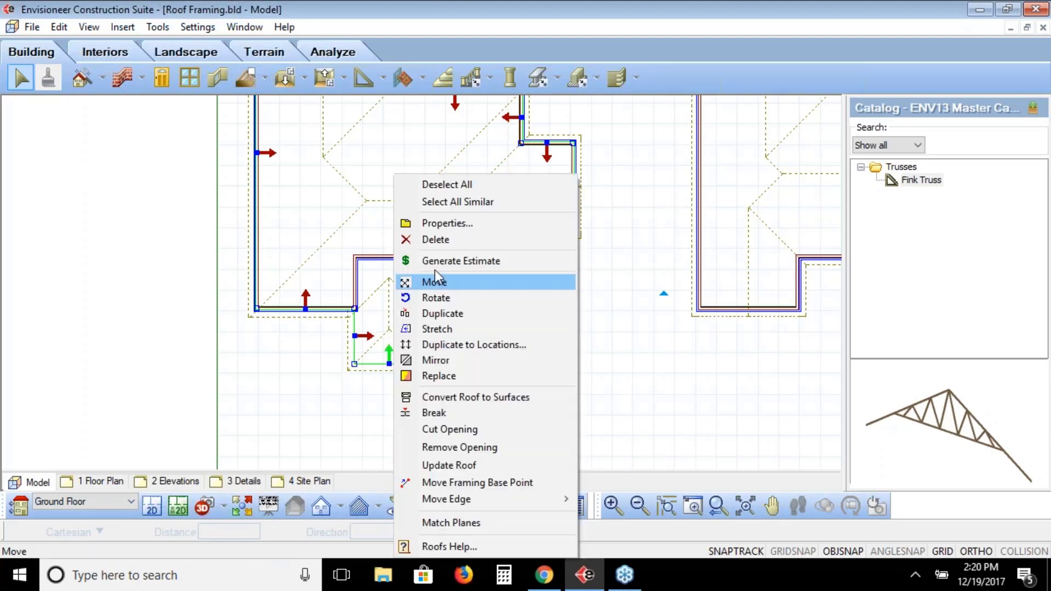
left_click(441, 223)
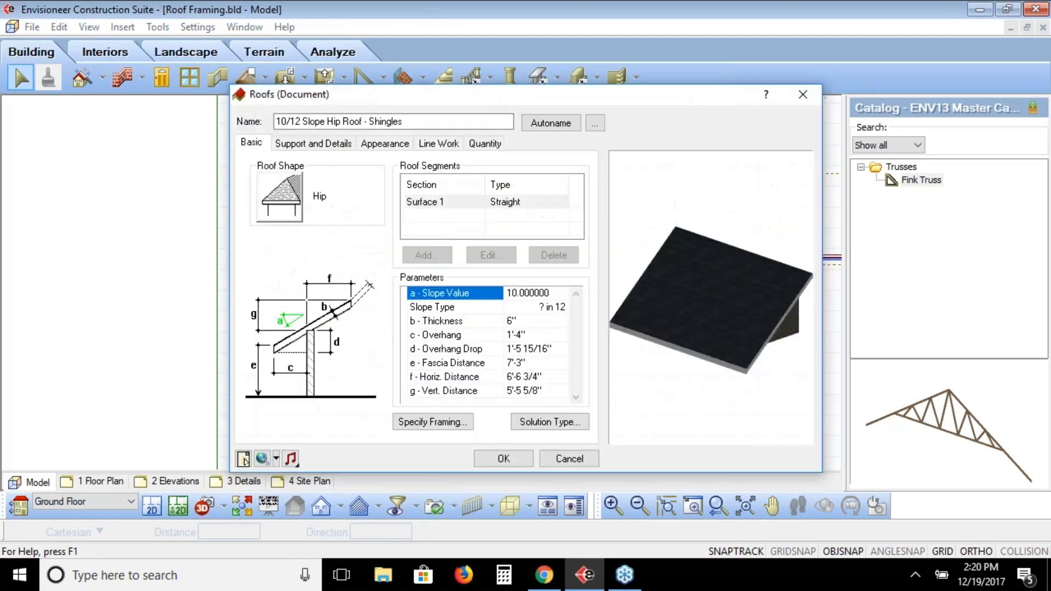
left_click(280, 201)
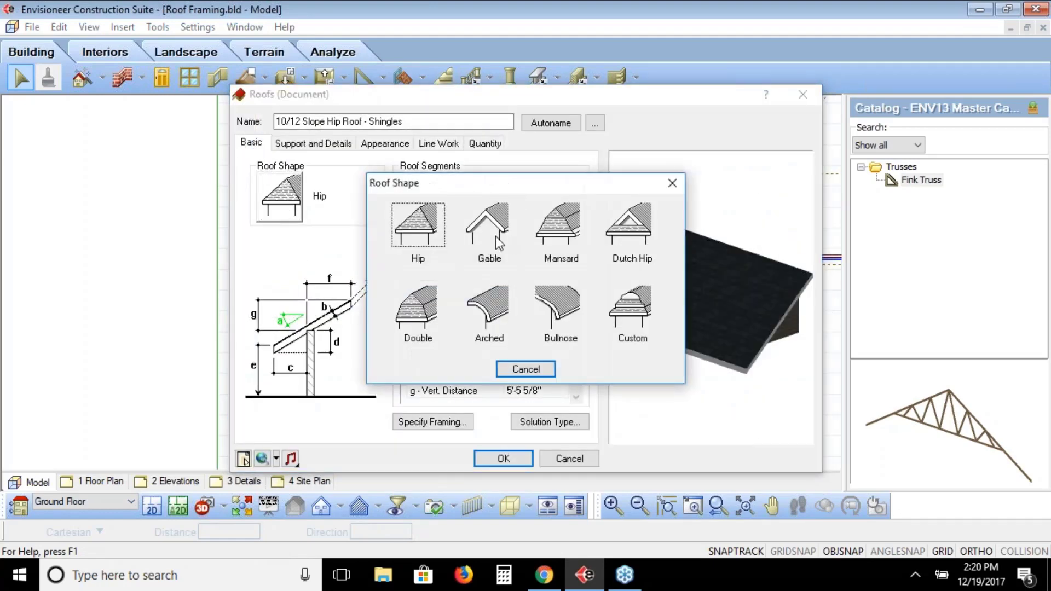
left_click(495, 235)
left_click(503, 459)
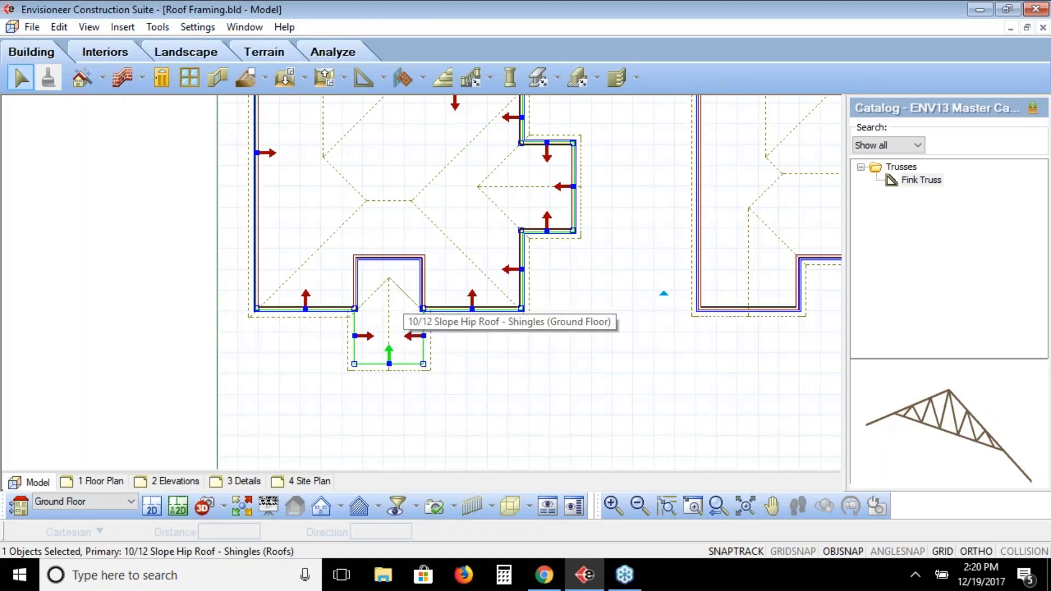
key("Escape")
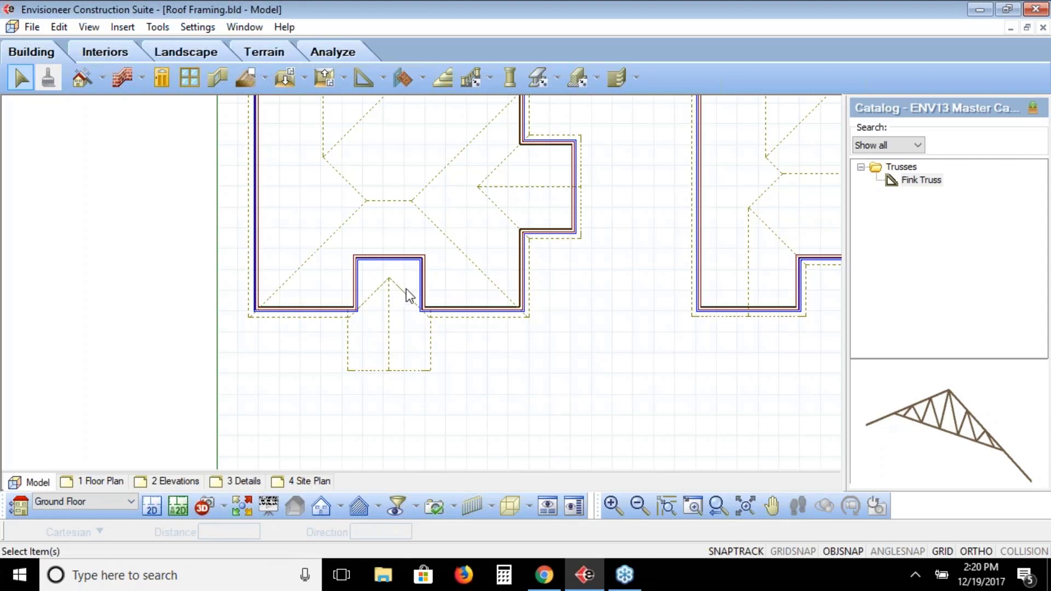
Start inserting timber frames and open the Scissor Truss catalog element for editing.
left_click(558, 78)
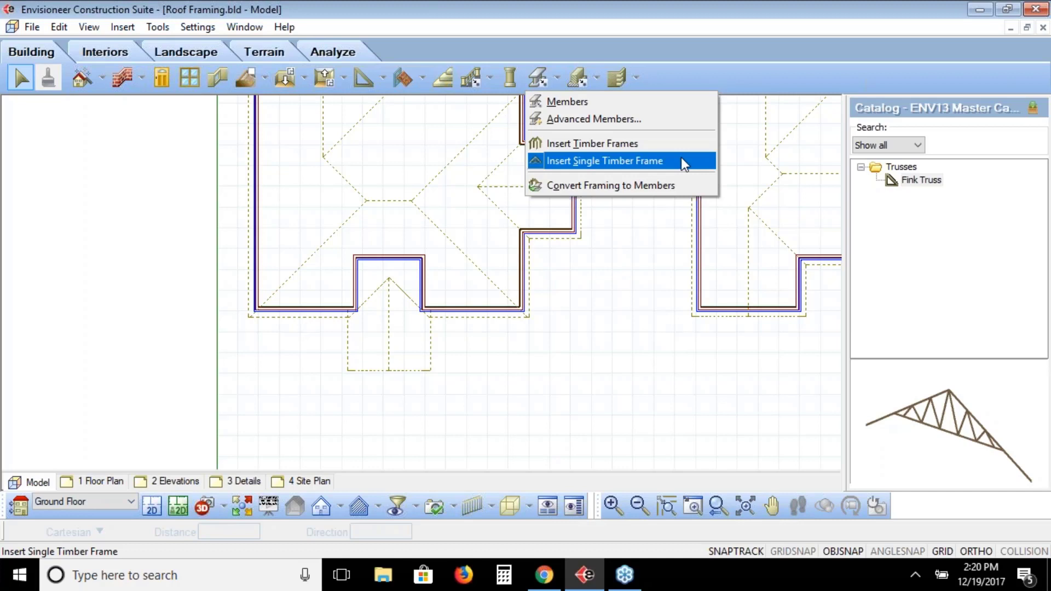
left_click(618, 144)
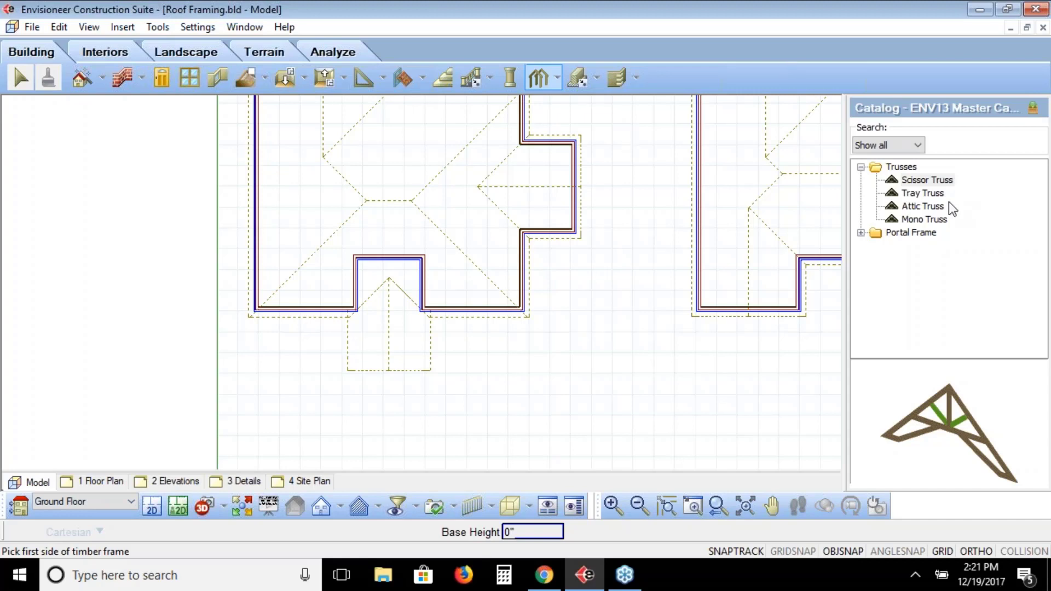
right_click(912, 180)
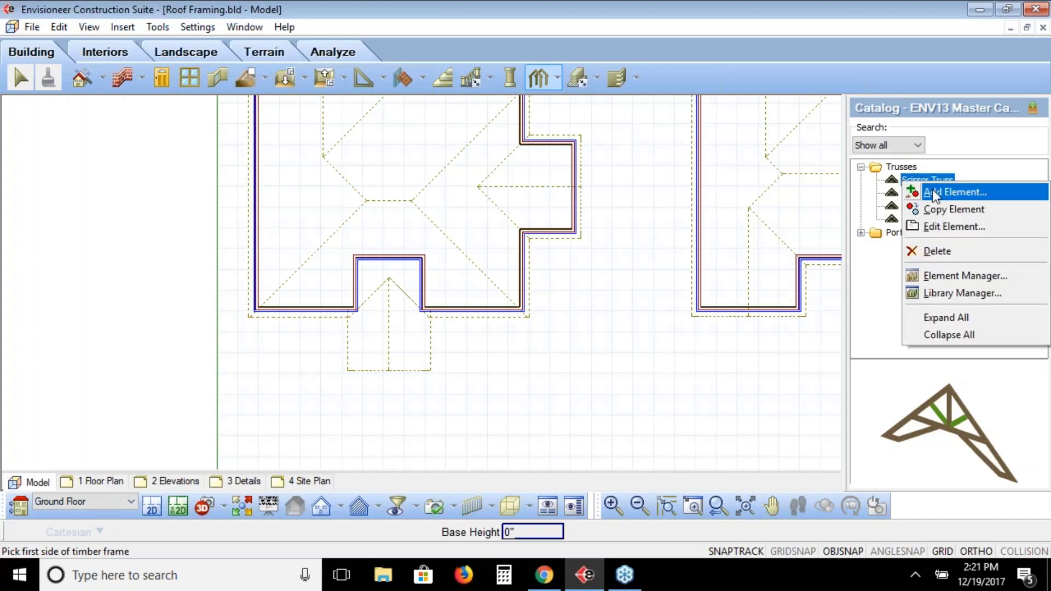
left_click(941, 229)
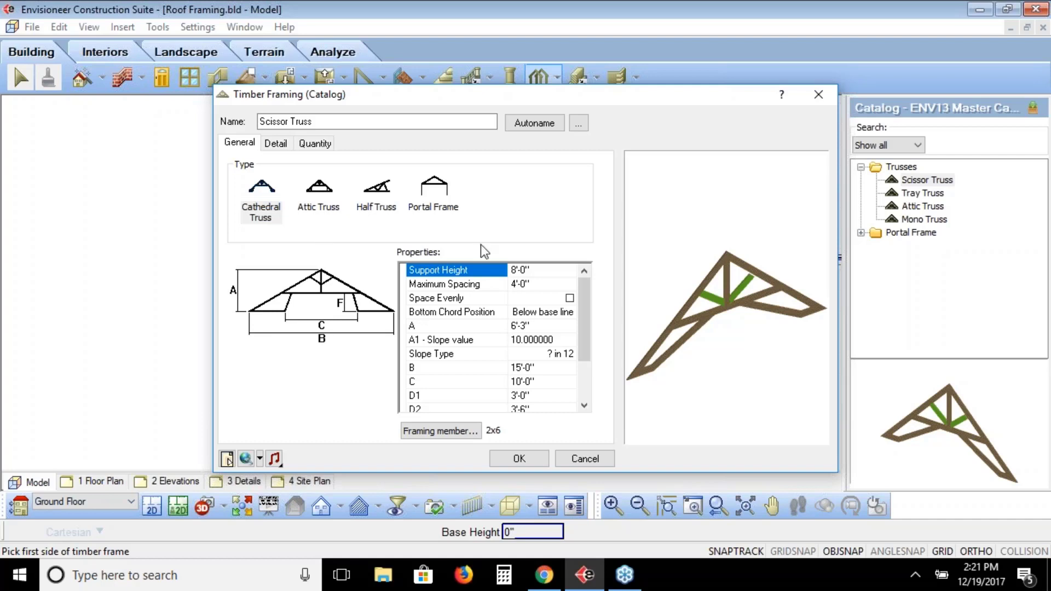
Examine the Scissor Truss's support height, maximum spacing, Space Evenly option, height A, slope A1, and widths B and C.
left_click(549, 271)
left_click(537, 283)
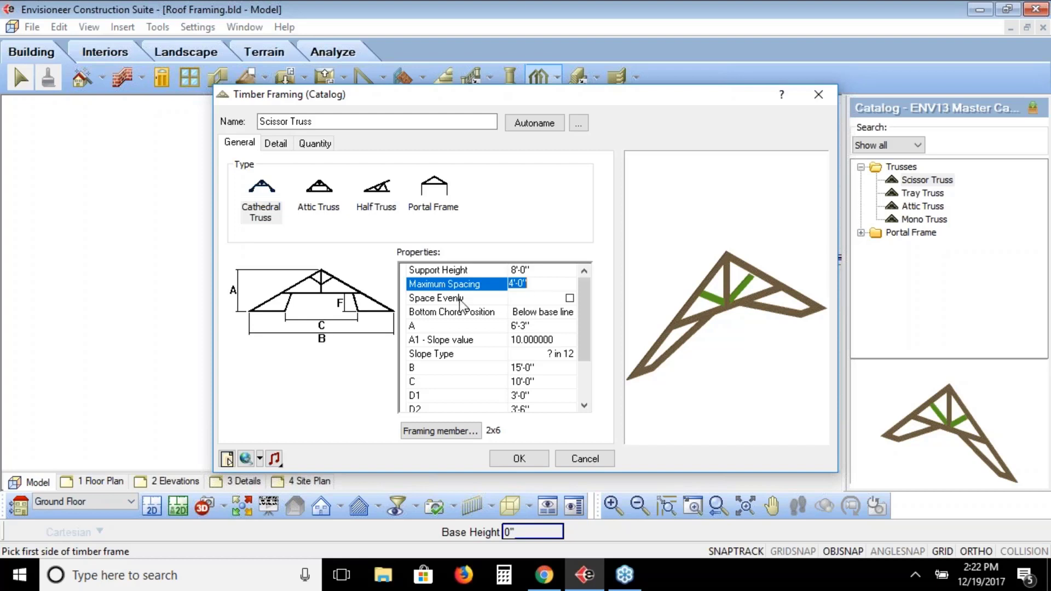
left_click(570, 298)
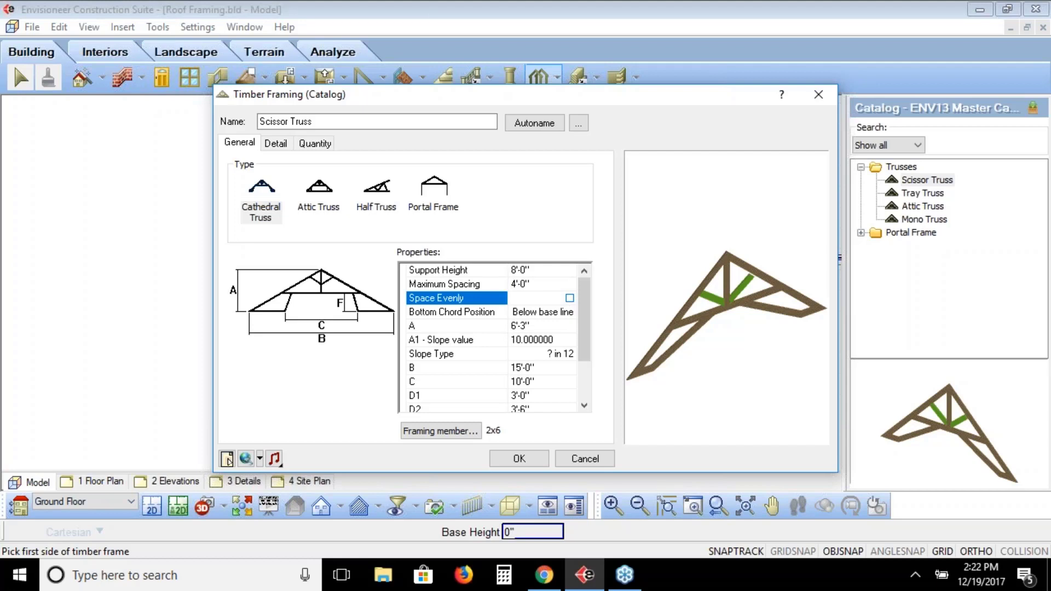
left_click(554, 331)
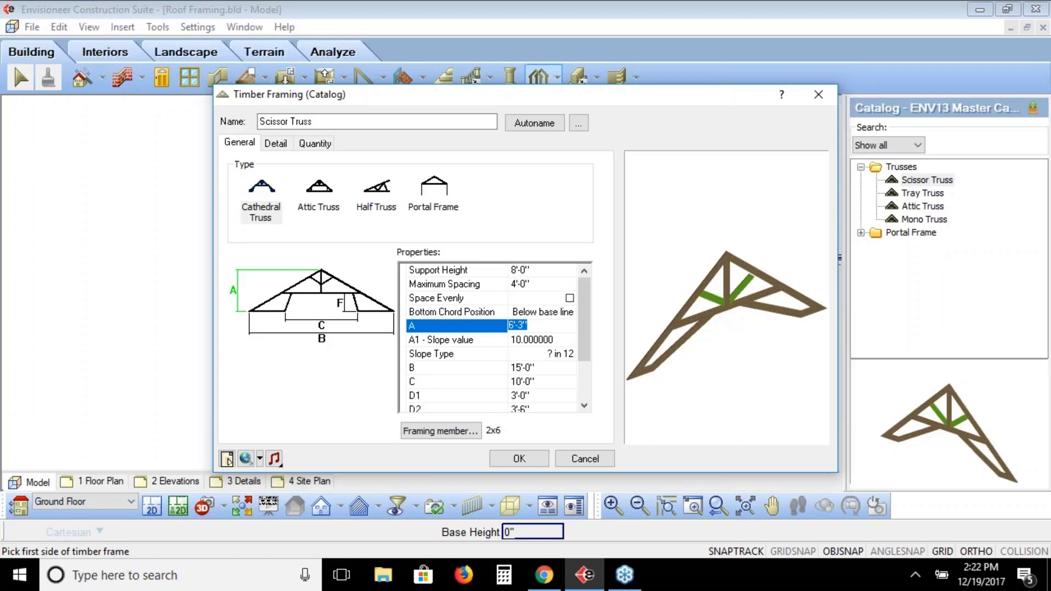
left_click(531, 340)
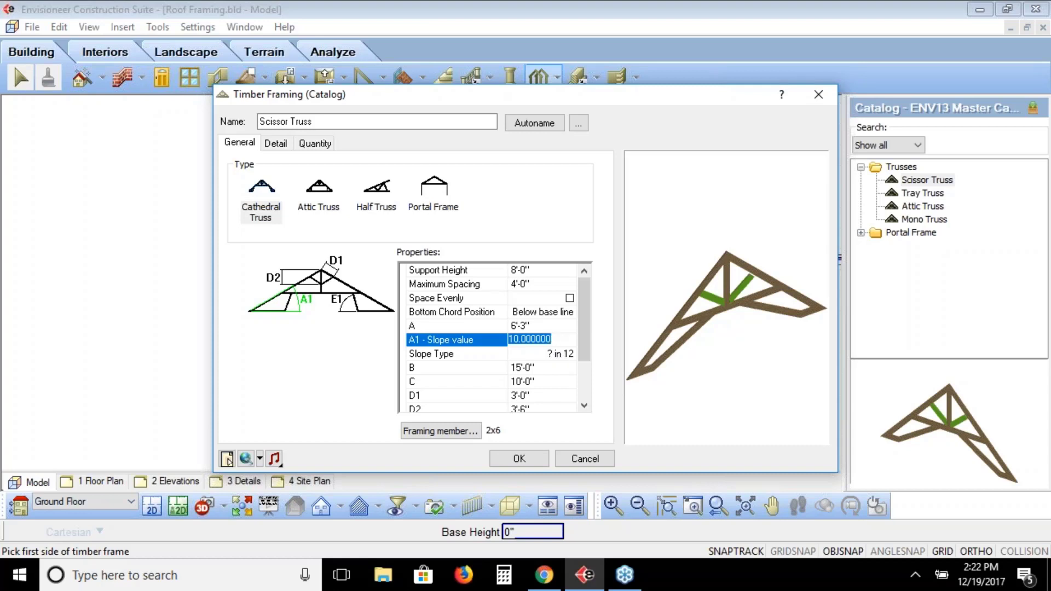
key("Up")
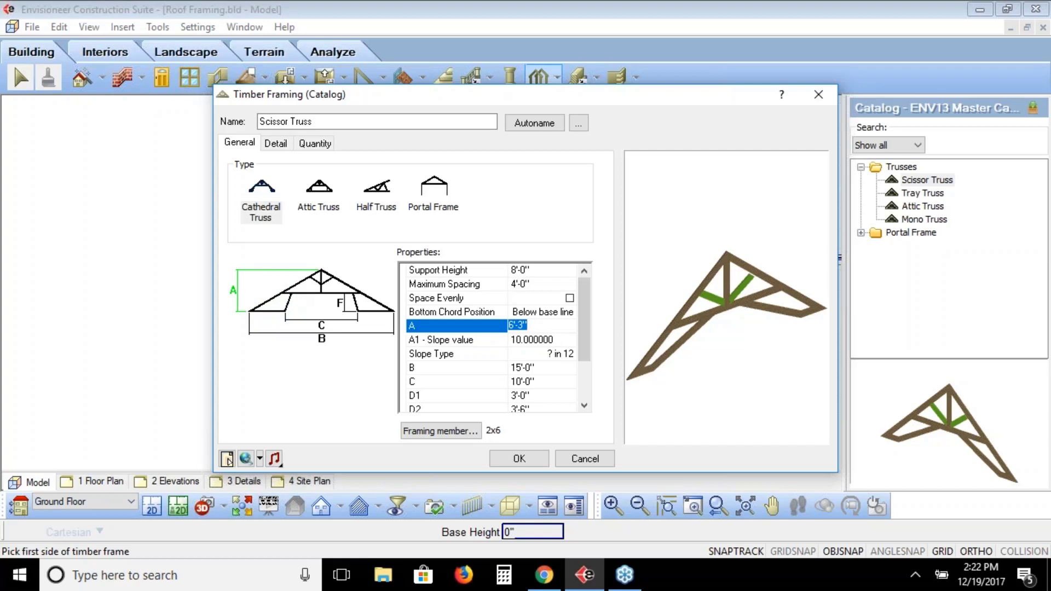
left_click(541, 373)
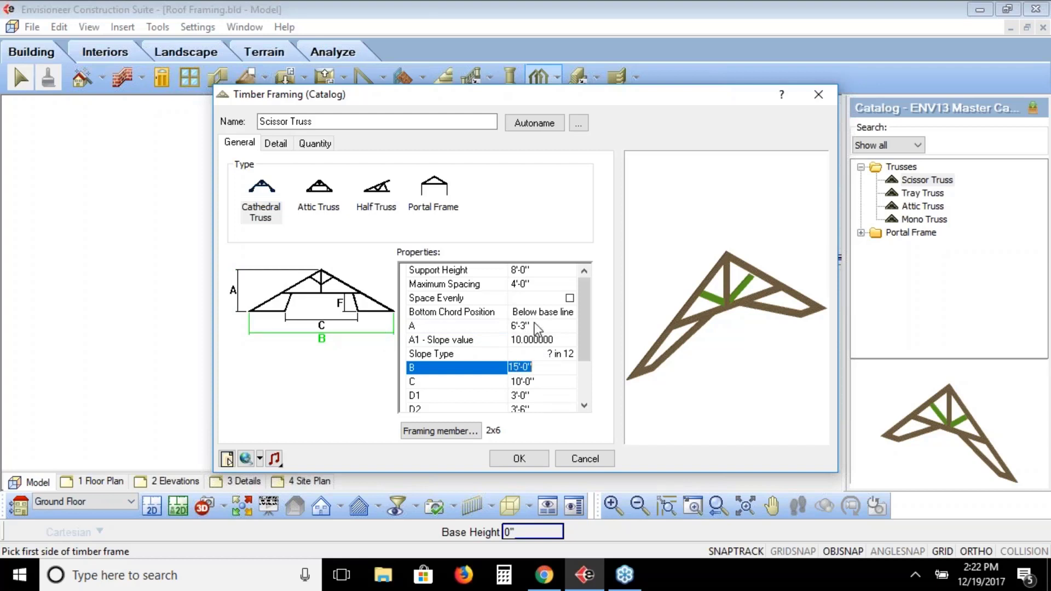
left_click(525, 340)
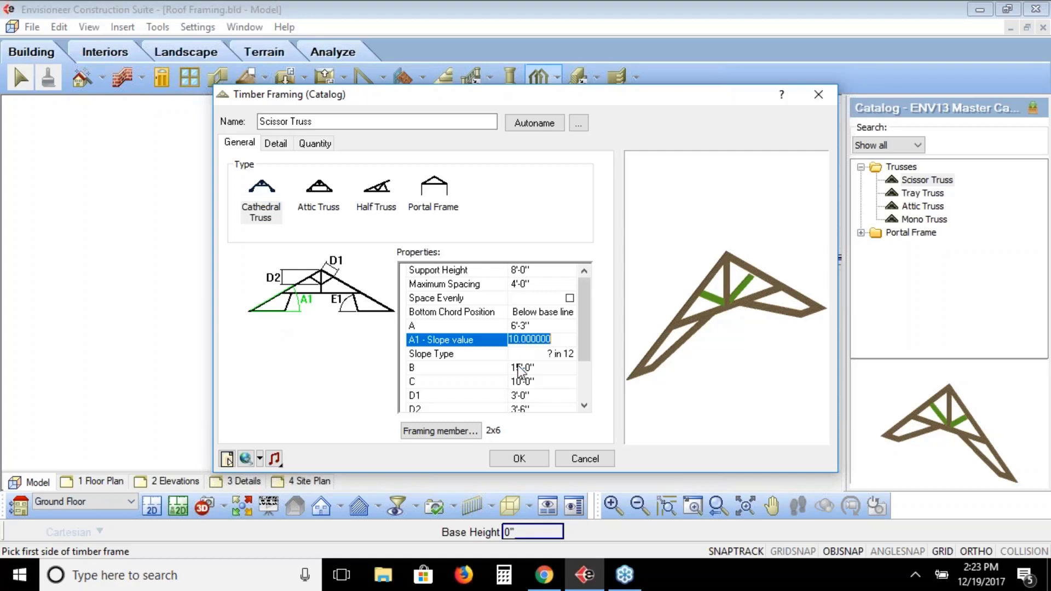
left_click(519, 368)
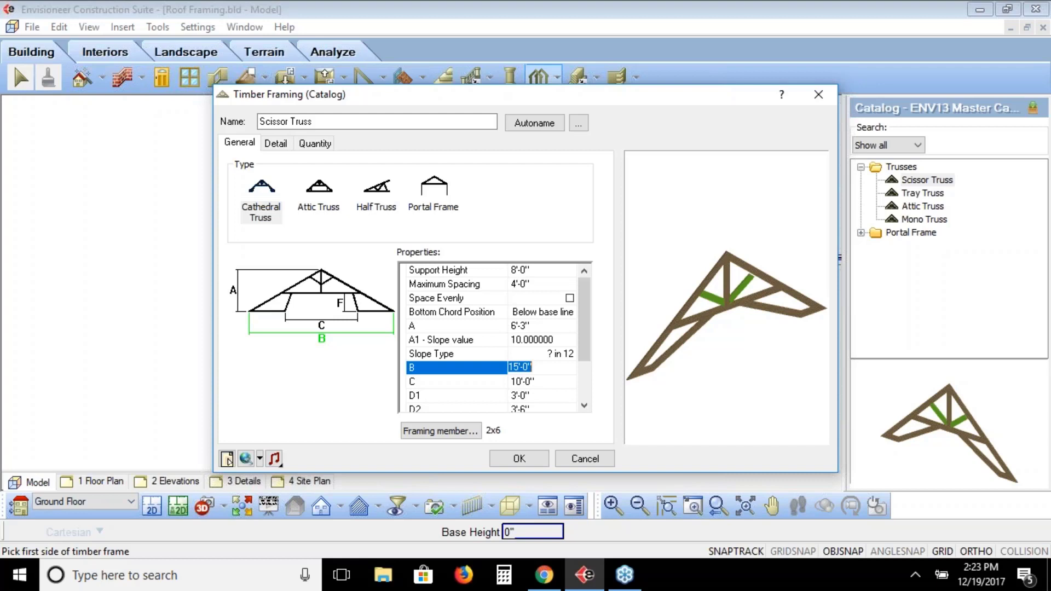
left_click(533, 382)
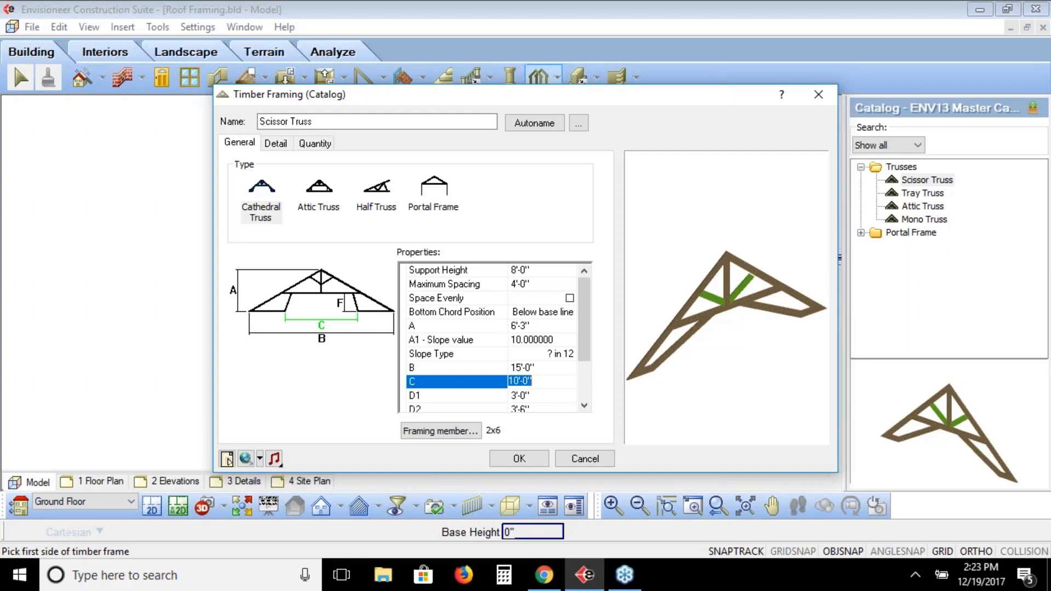
Examine the Scissor Truss's bracing dimensions D1 and D2, slope values A1 and E1, and height F.
left_click(533, 394)
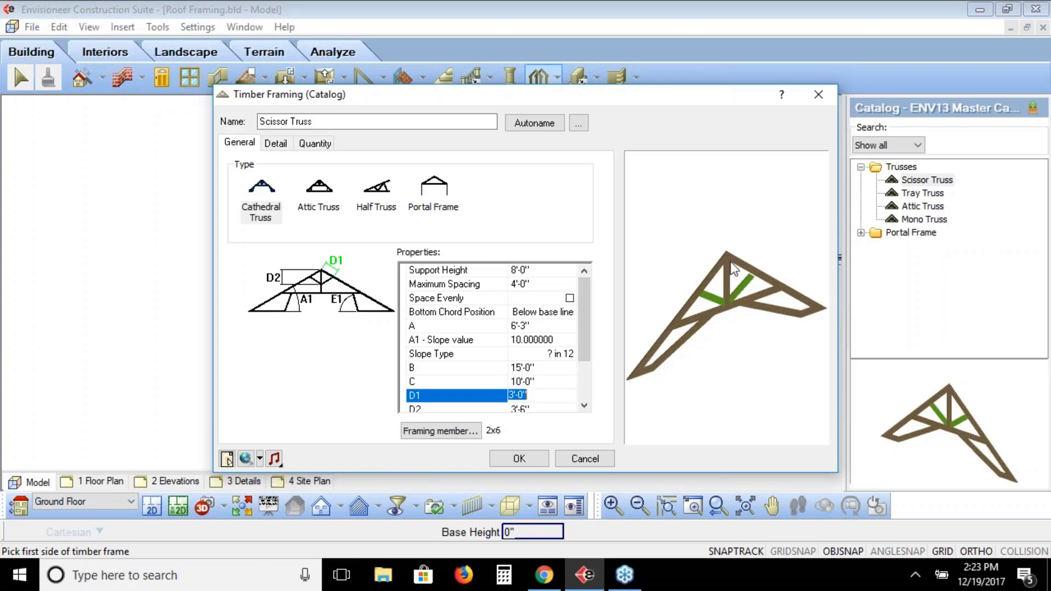
left_click_drag(587, 323, 582, 388)
left_click(541, 351)
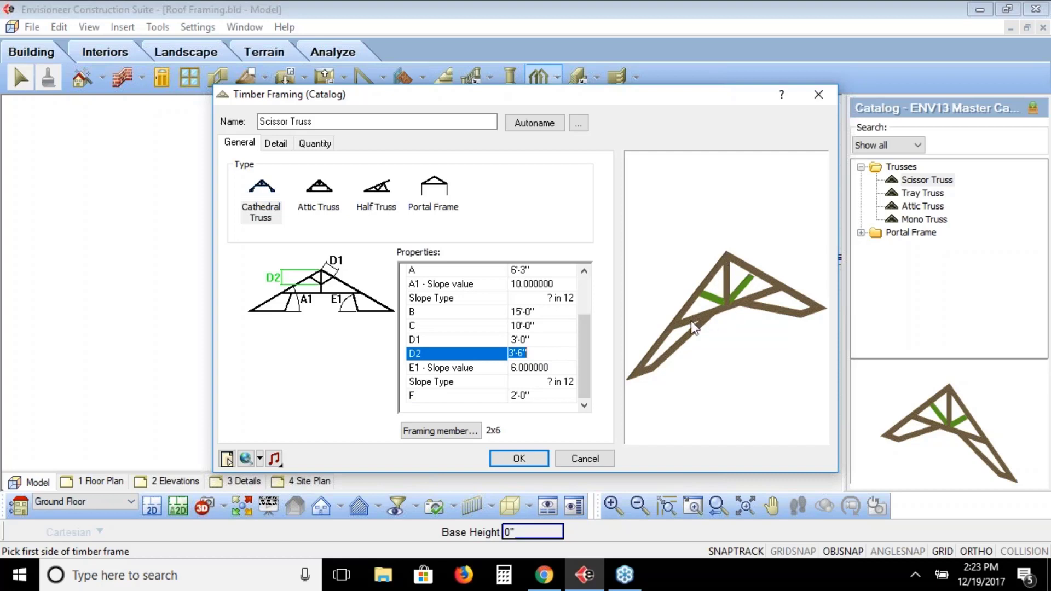
key("Tab")
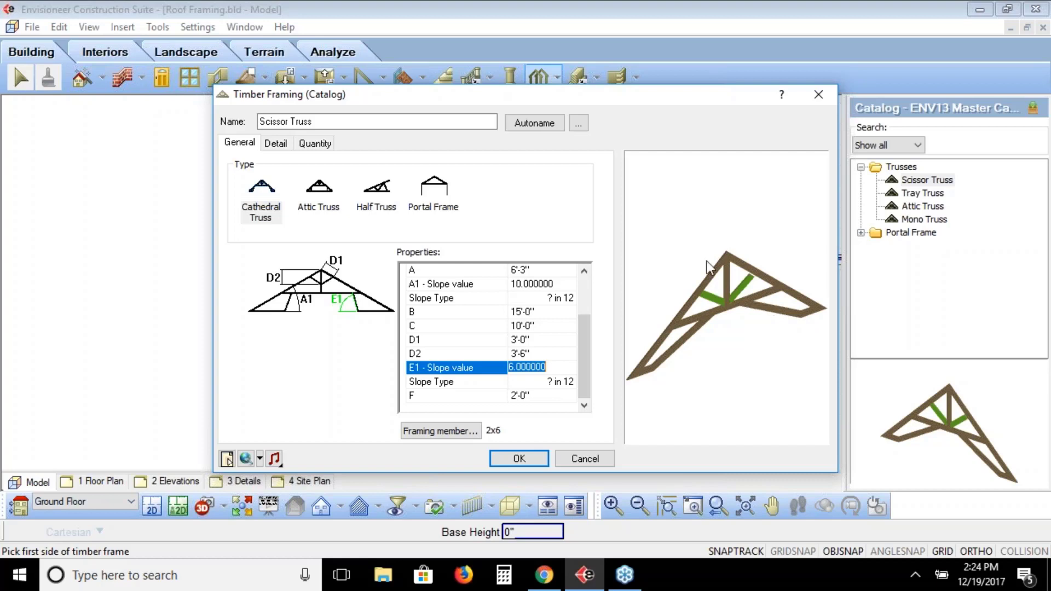
left_click(521, 283)
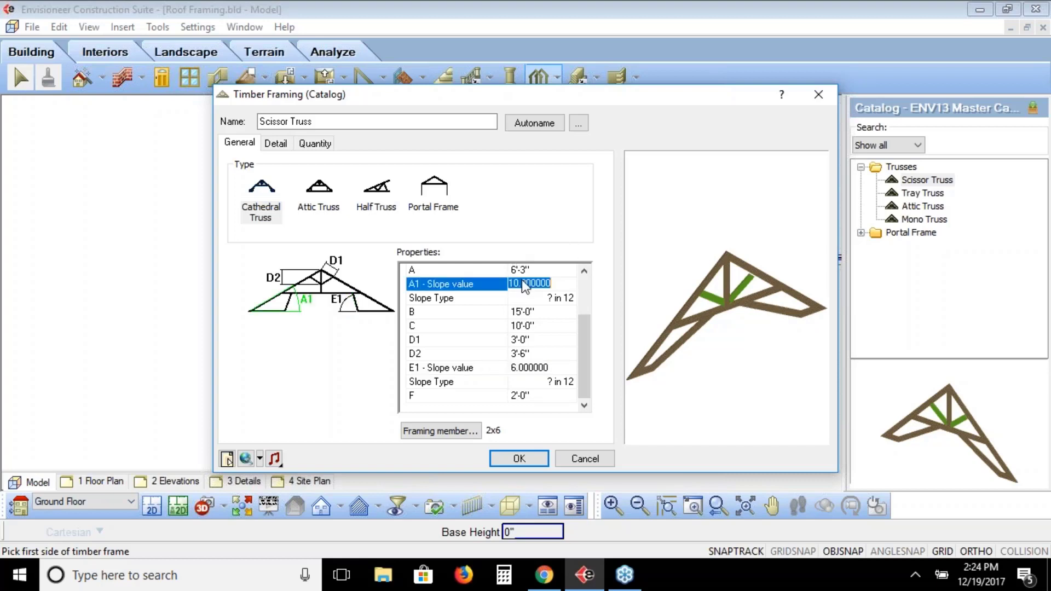
left_click(519, 368)
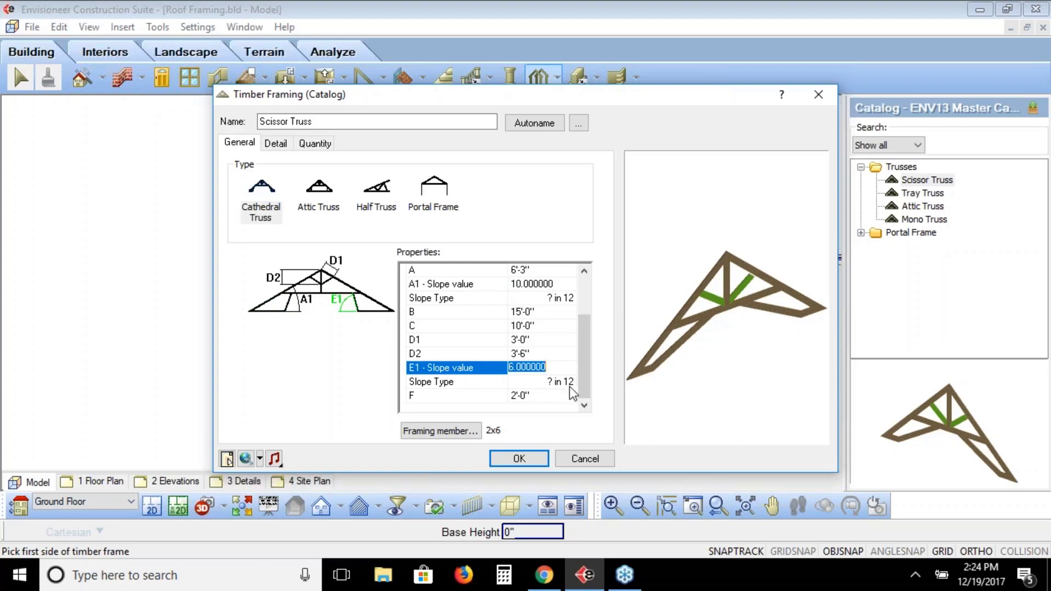
left_click(547, 395)
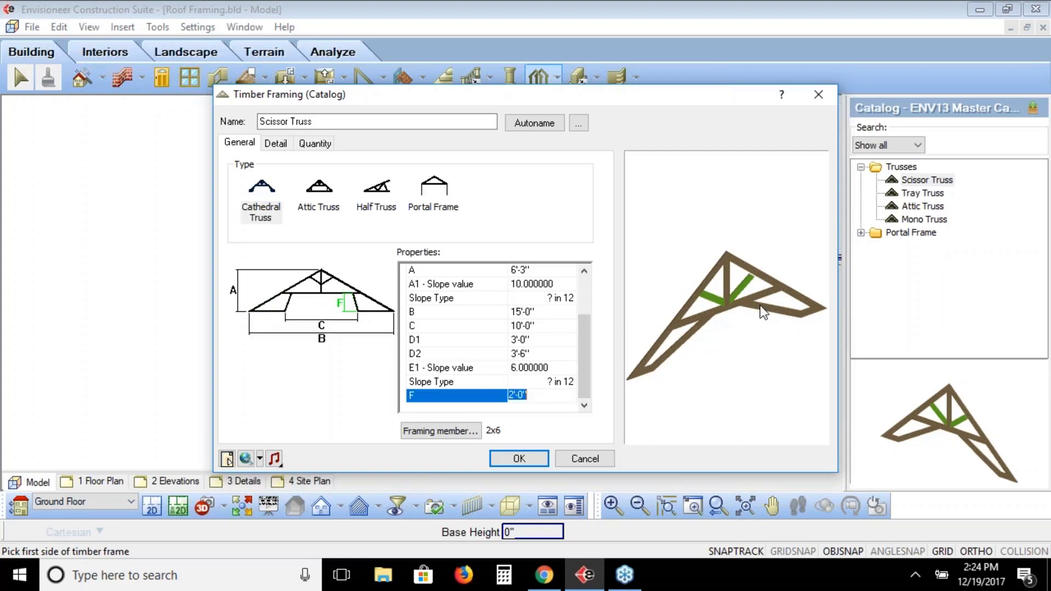
Examine the Scissor Truss's member details for the top chord, bottom chord, bracing, king post, upper webbing and lower webbing.
left_click(280, 143)
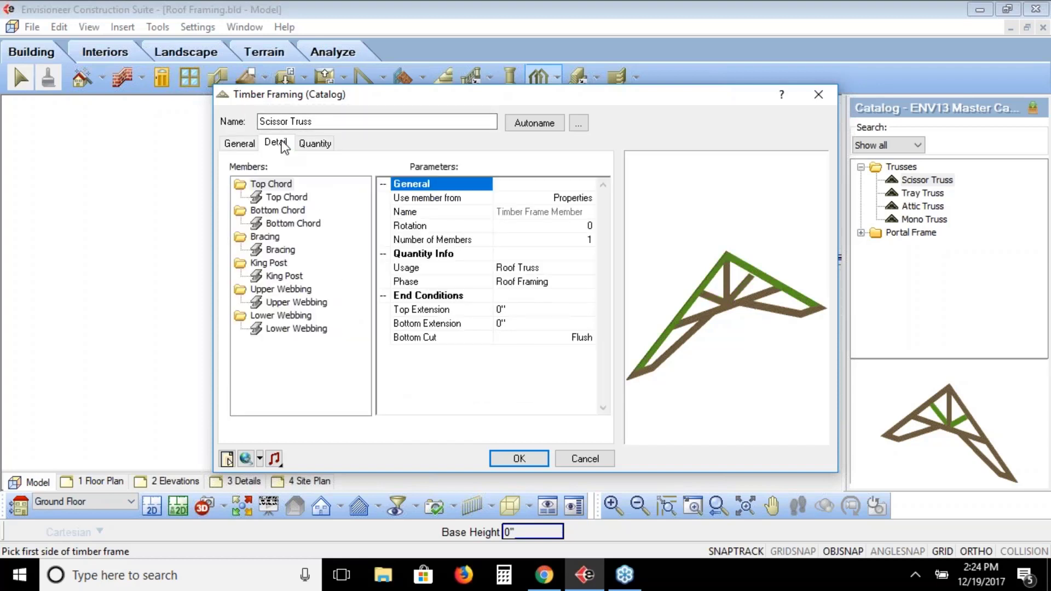
left_click(280, 186)
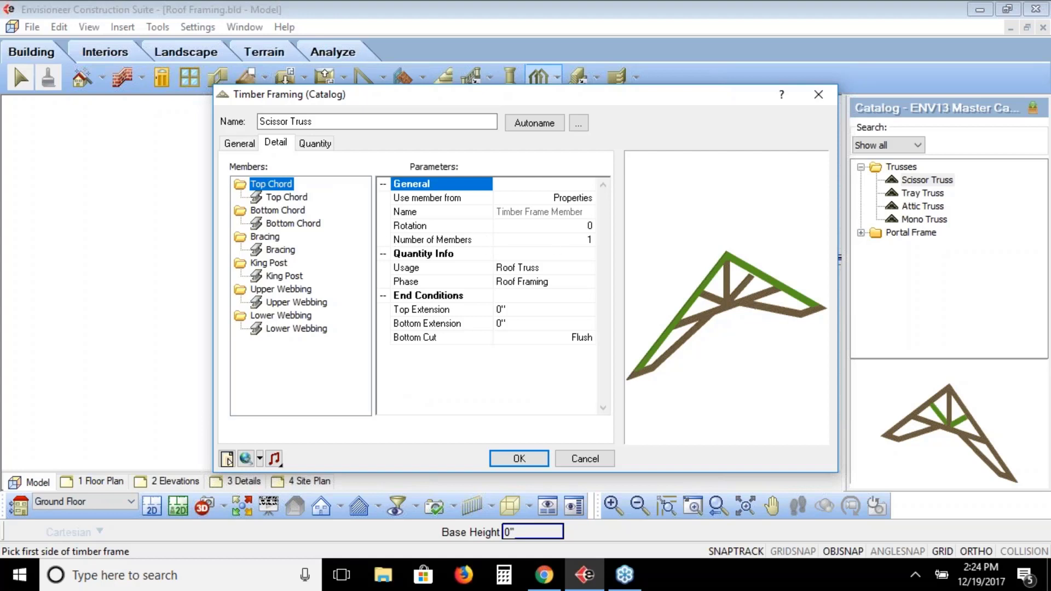
left_click(275, 198)
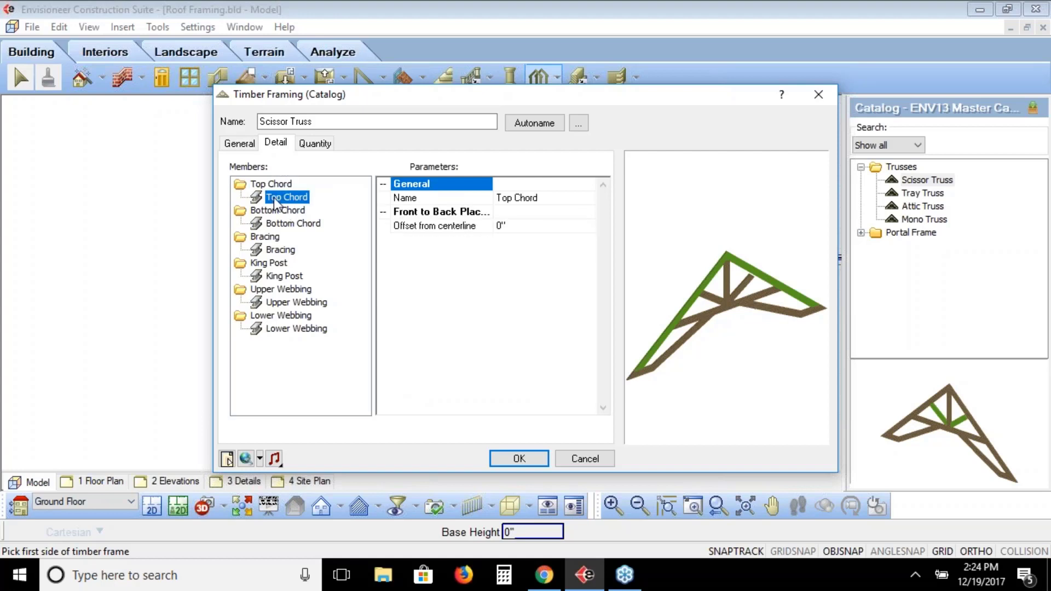
left_click(274, 186)
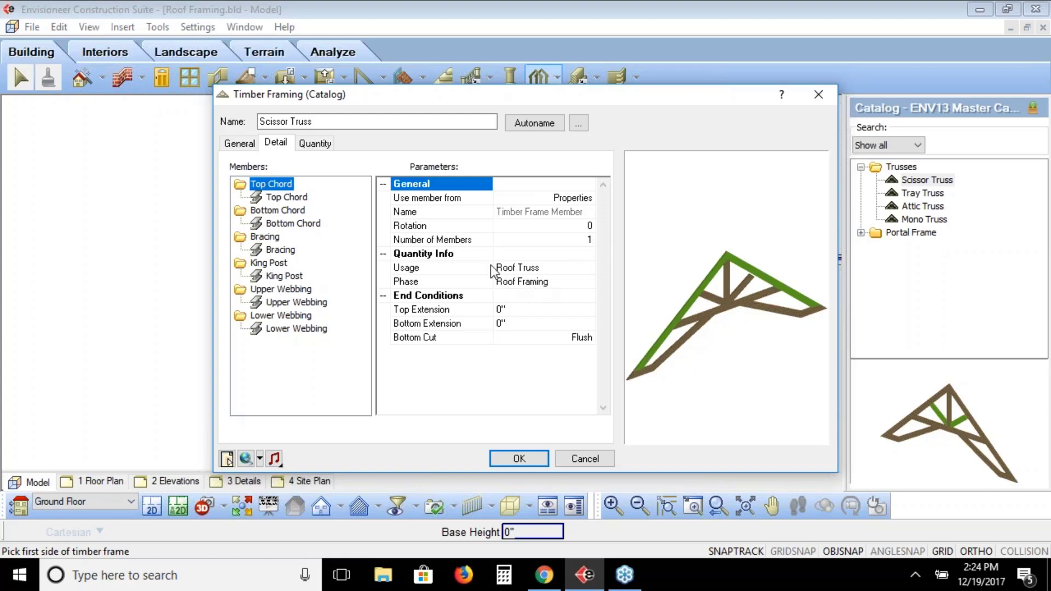
left_click(306, 224)
left_click(298, 211)
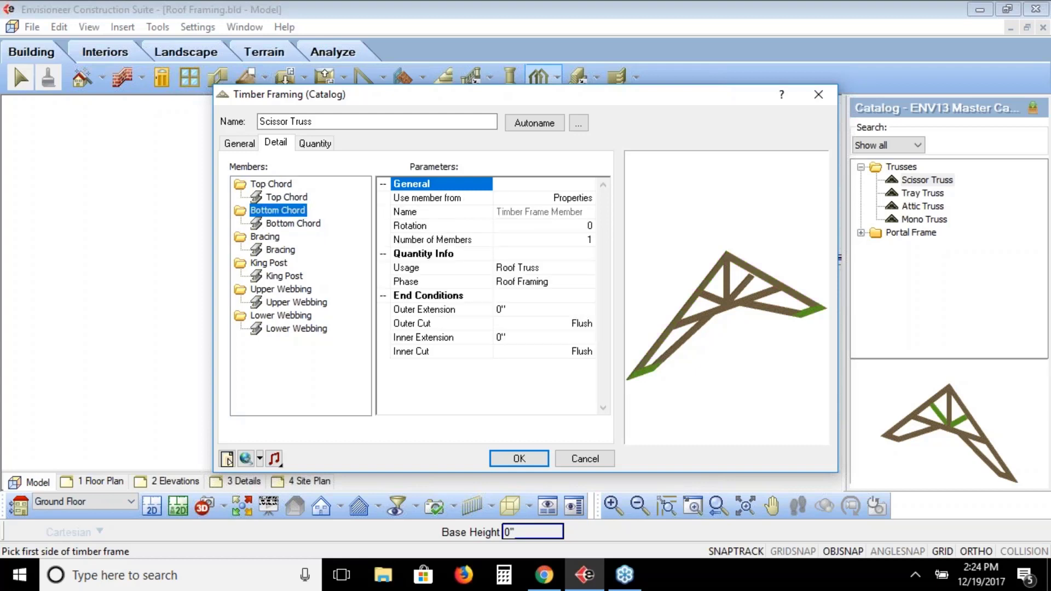
left_click(267, 237)
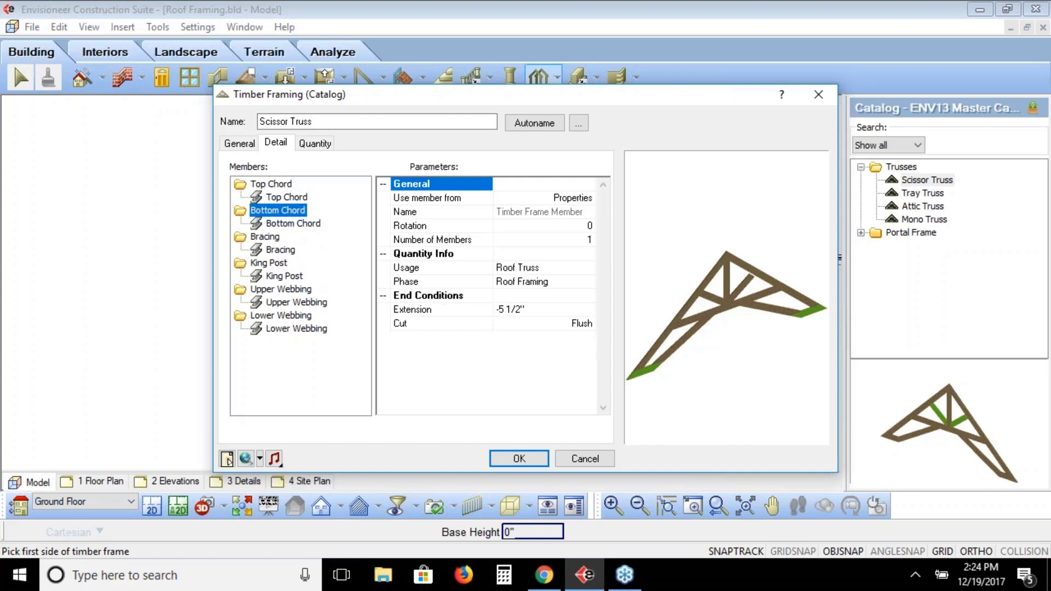
left_click(276, 263)
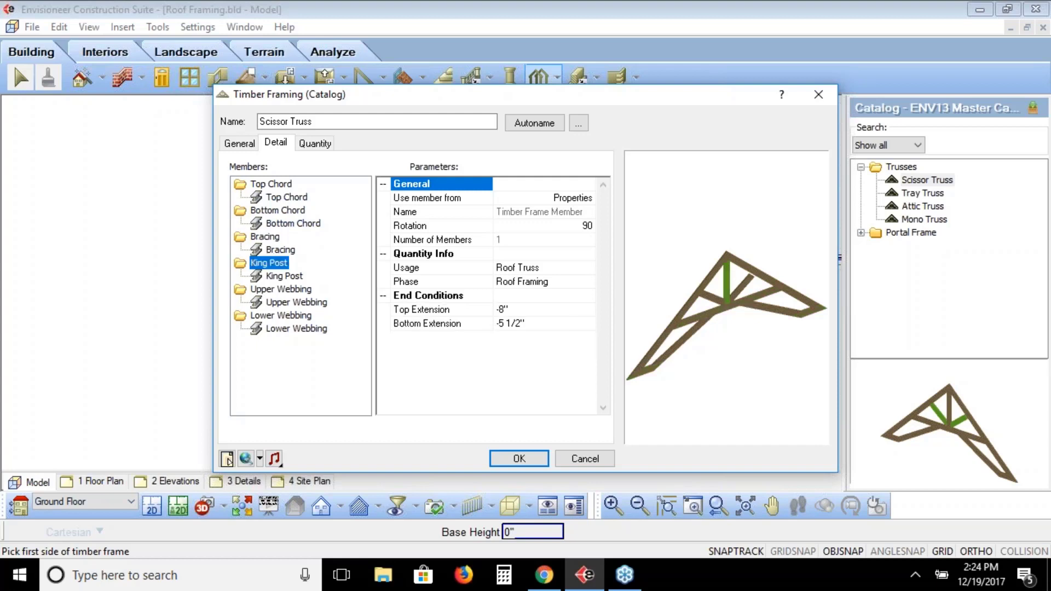
left_click(280, 288)
left_click(281, 316)
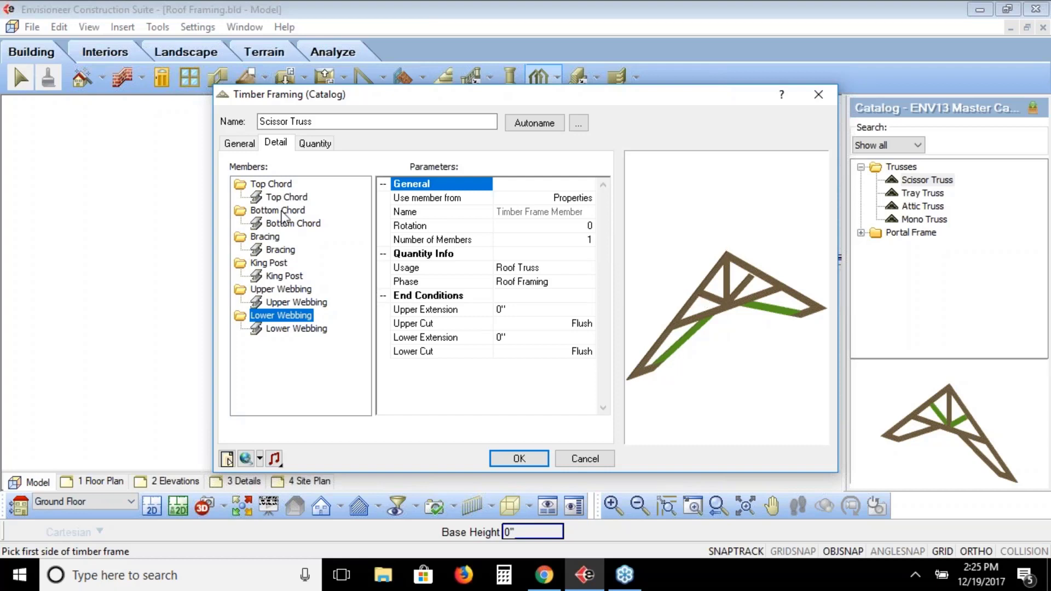
Review the top chord, bottom chord, bracing and king post once more, and close the truss definition.
left_click(280, 185)
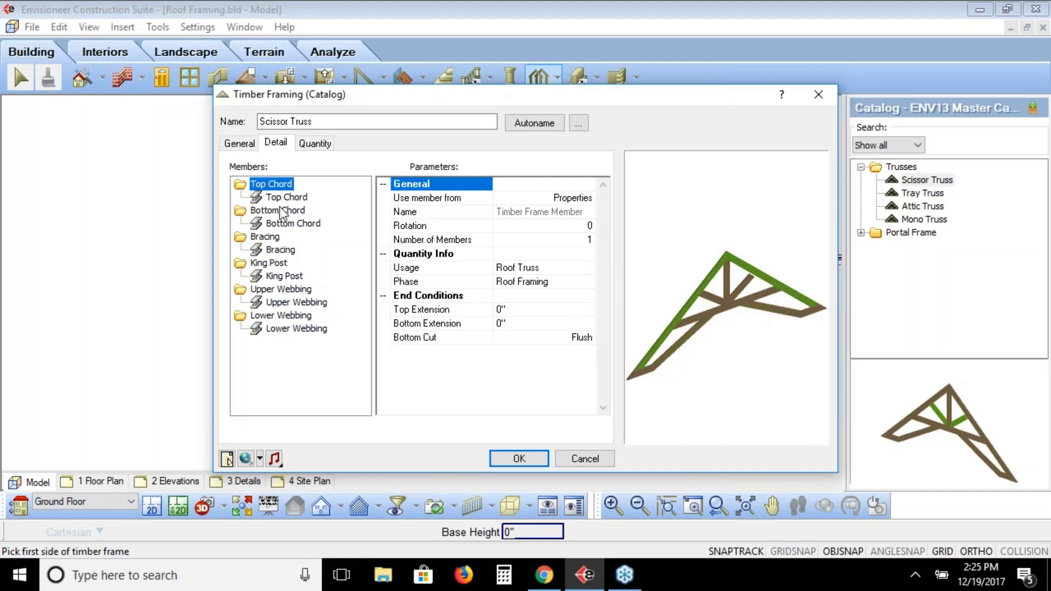
left_click(280, 211)
left_click(271, 238)
left_click(270, 263)
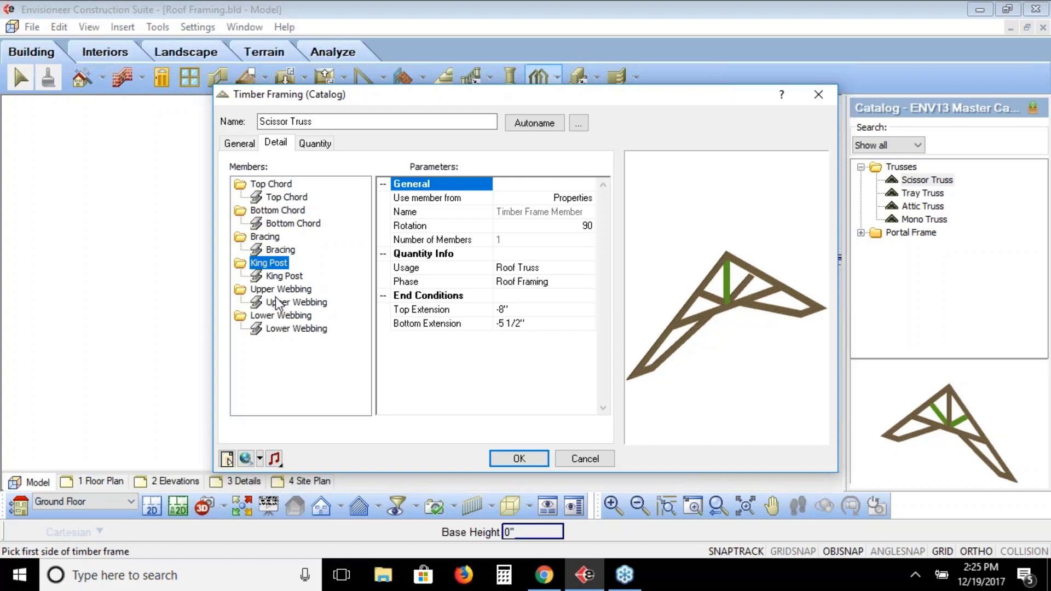
left_click(519, 458)
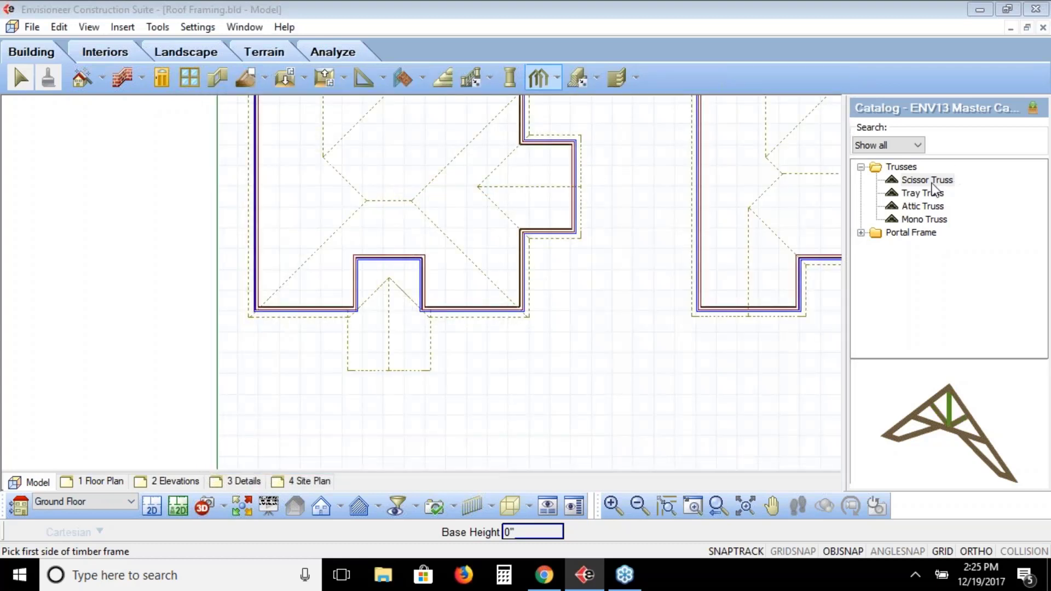
Insert a 21'-11 7/16" run of Scissor Trusses from the recess's inner left corner to the gable extension's front edge, spanning 15'-0" rightward.
left_click(901, 166)
left_click(927, 180)
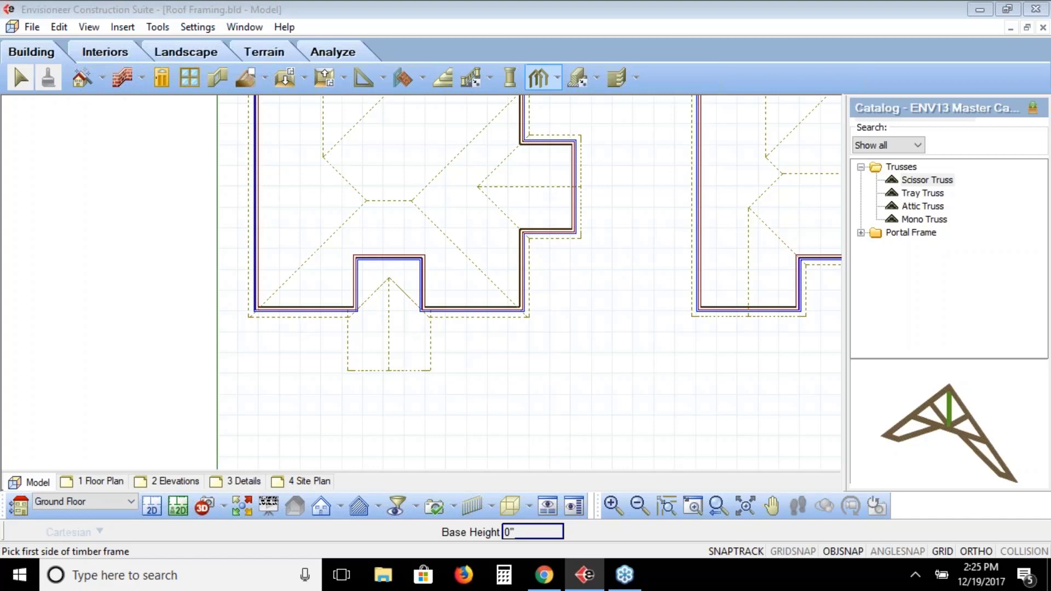
left_click(355, 257)
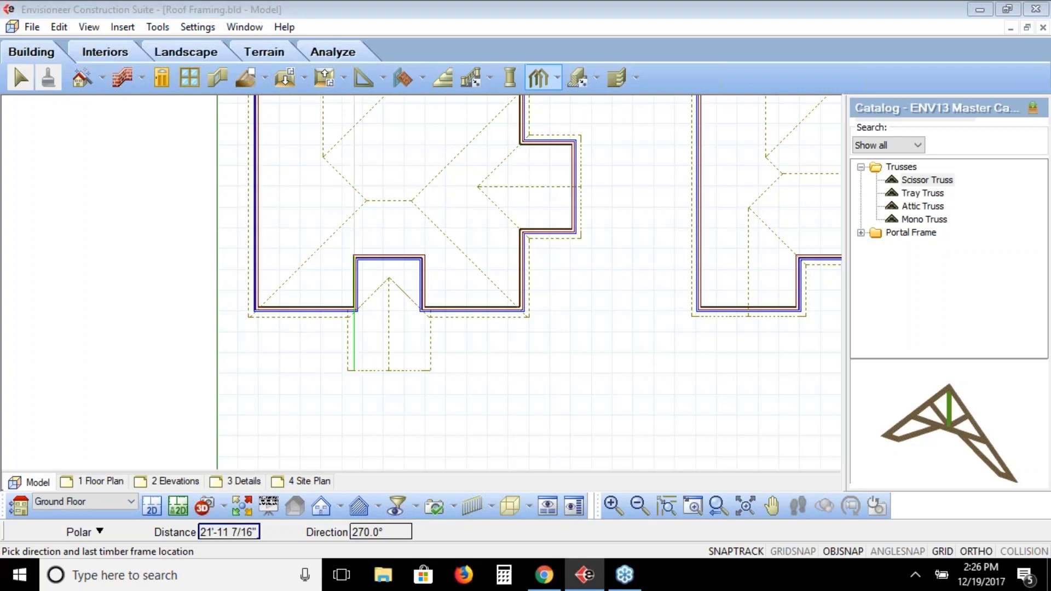
left_click(354, 370)
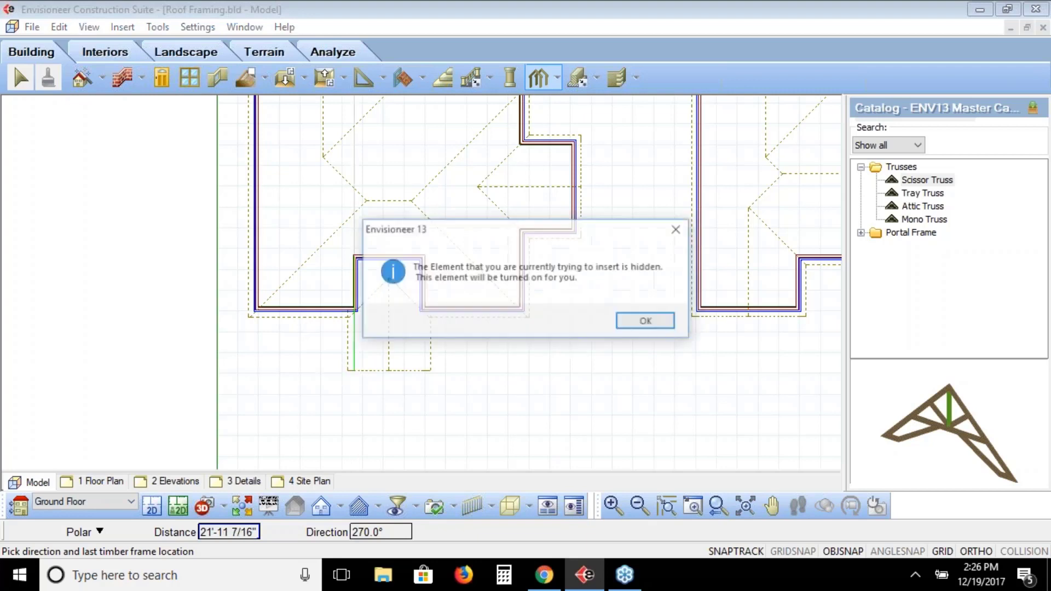
left_click(647, 322)
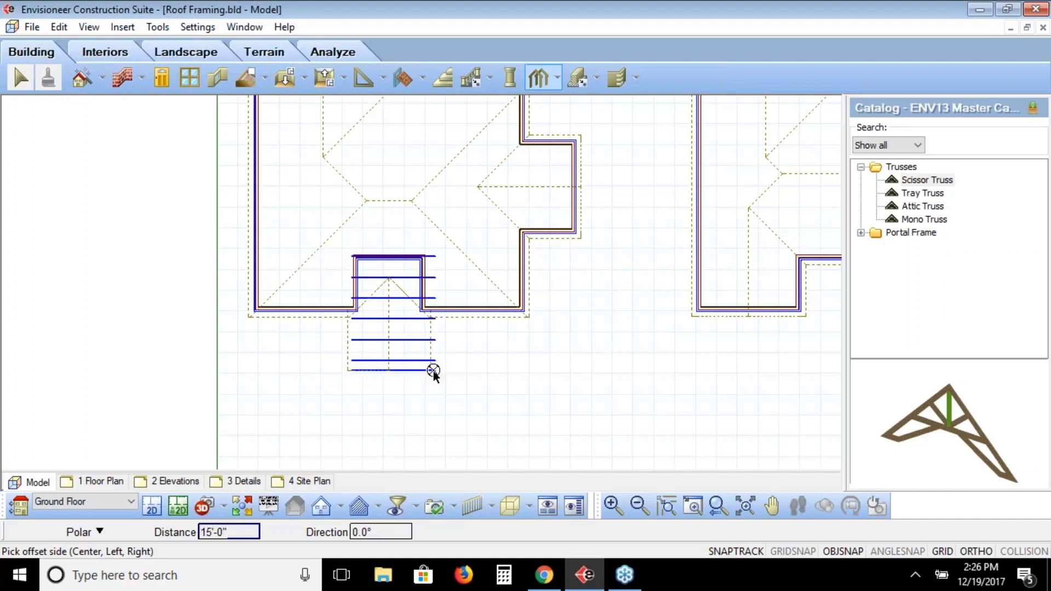
left_click(433, 373)
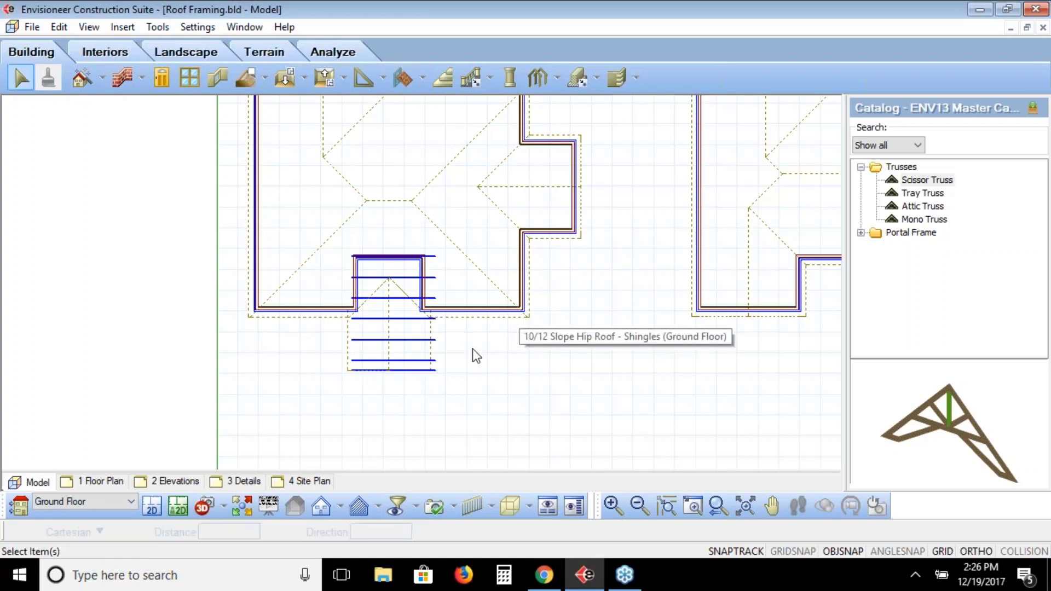
Place a new camera beneath the gabled extension facing the recess, and inspect the scissor trusses from below in 3D.
left_click(223, 506)
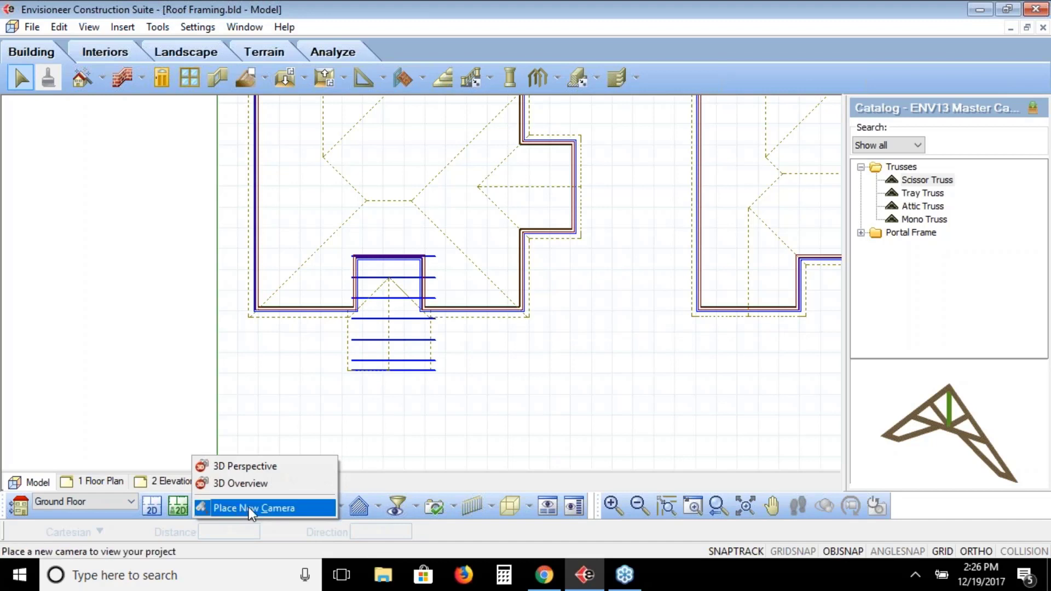
left_click(249, 507)
left_click(416, 364)
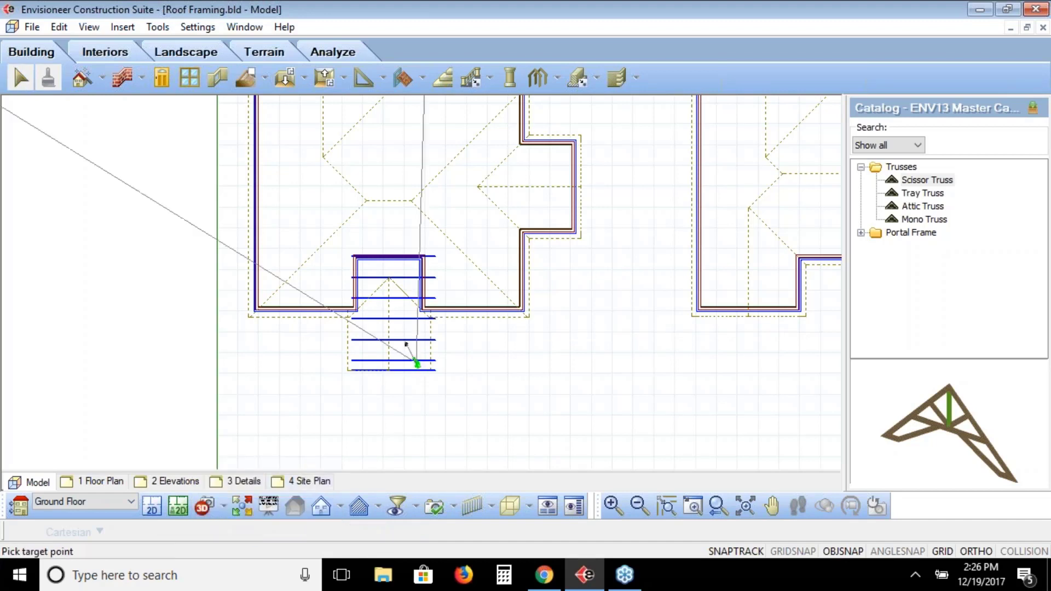
left_click(398, 327)
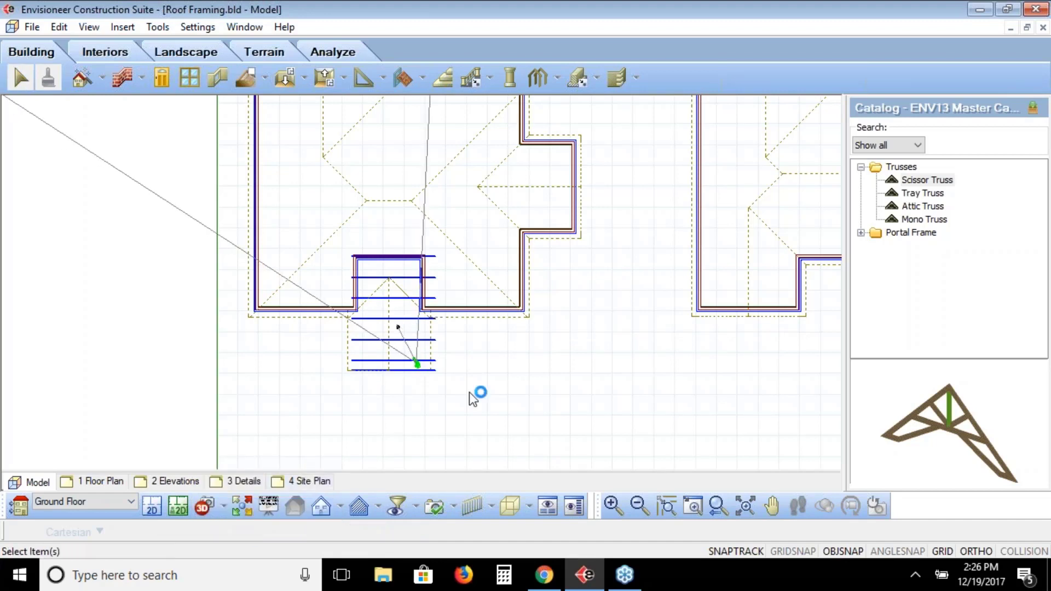
mouse_move(619, 588)
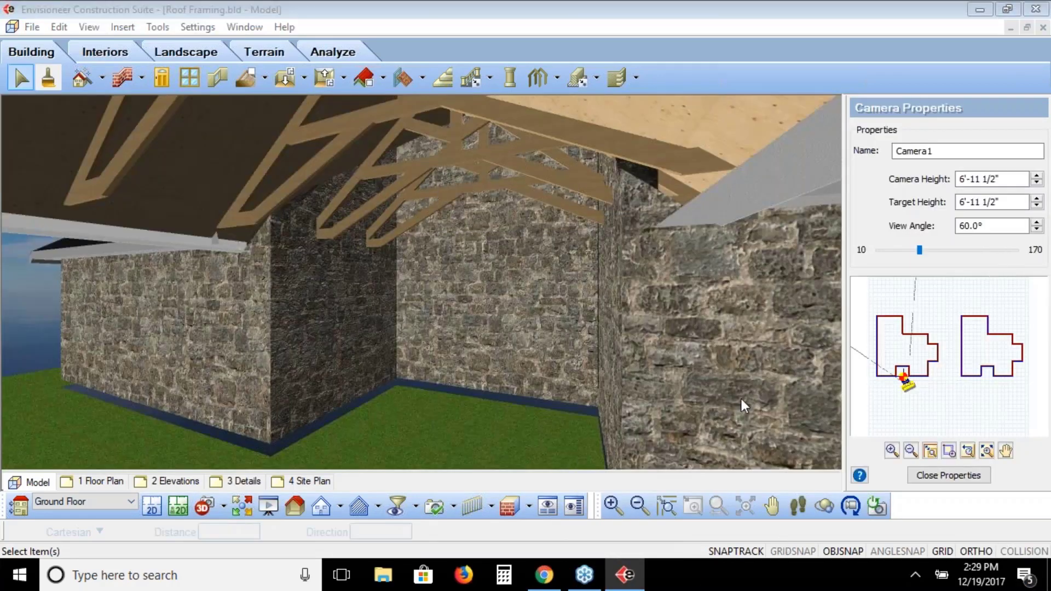
left_click(824, 506)
left_click_drag(471, 290, 453, 248)
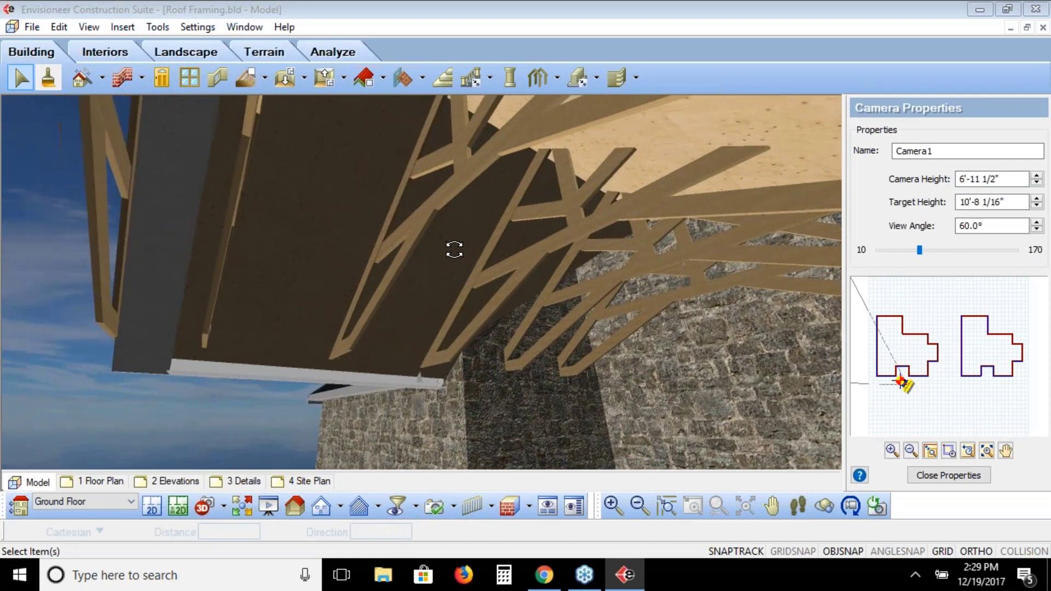
Insert a single Scissor Truss timber frame in plan just behind the recess's back wall, running rightward parallel to the existing trusses.
left_click(555, 77)
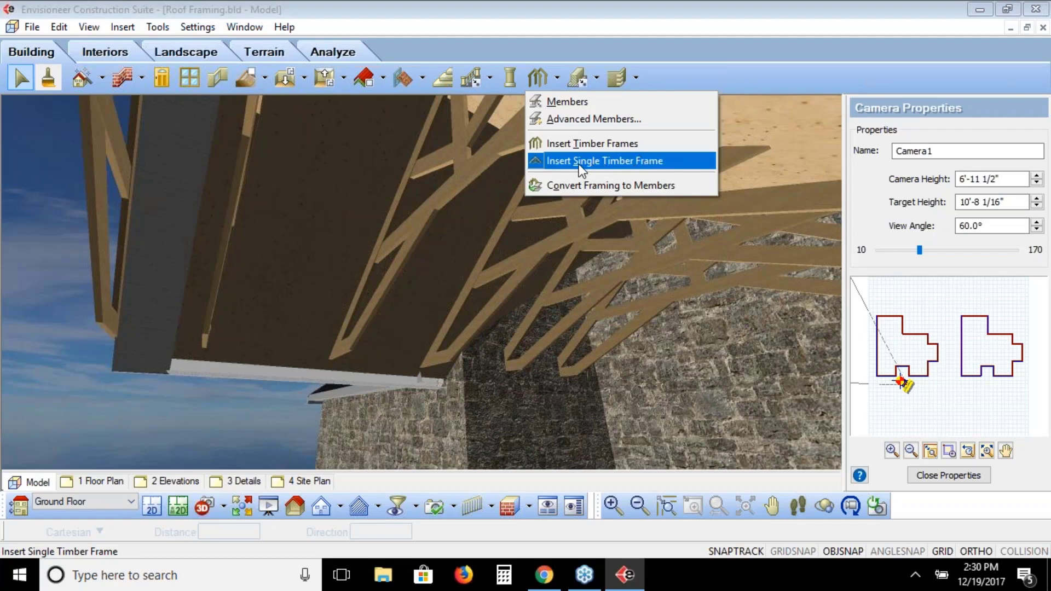
left_click(151, 506)
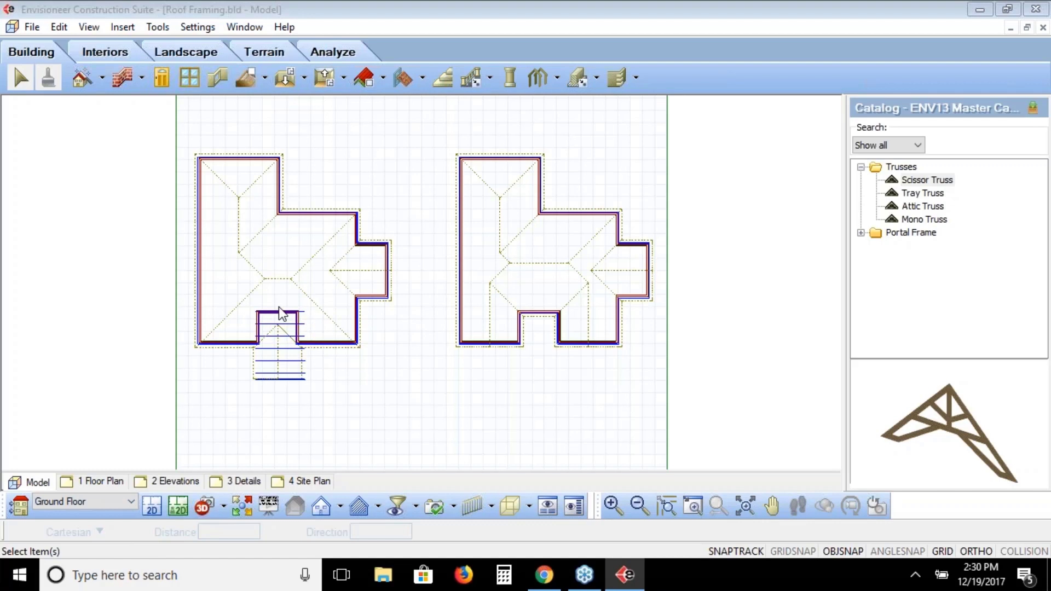
left_click(693, 506)
left_click_drag(191, 278, 341, 369)
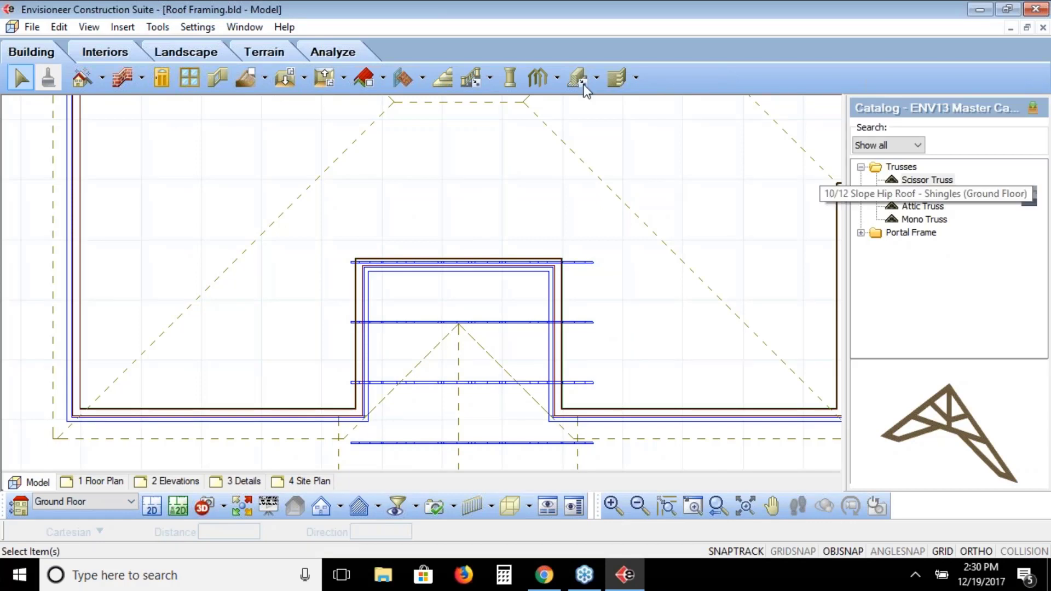
left_click(557, 78)
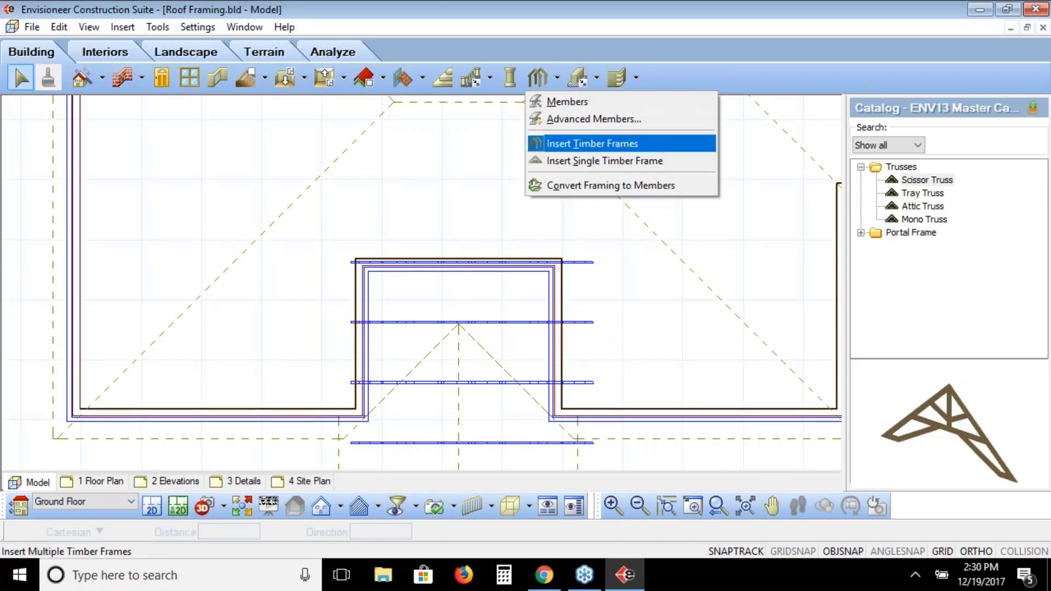
left_click(560, 143)
left_click(557, 79)
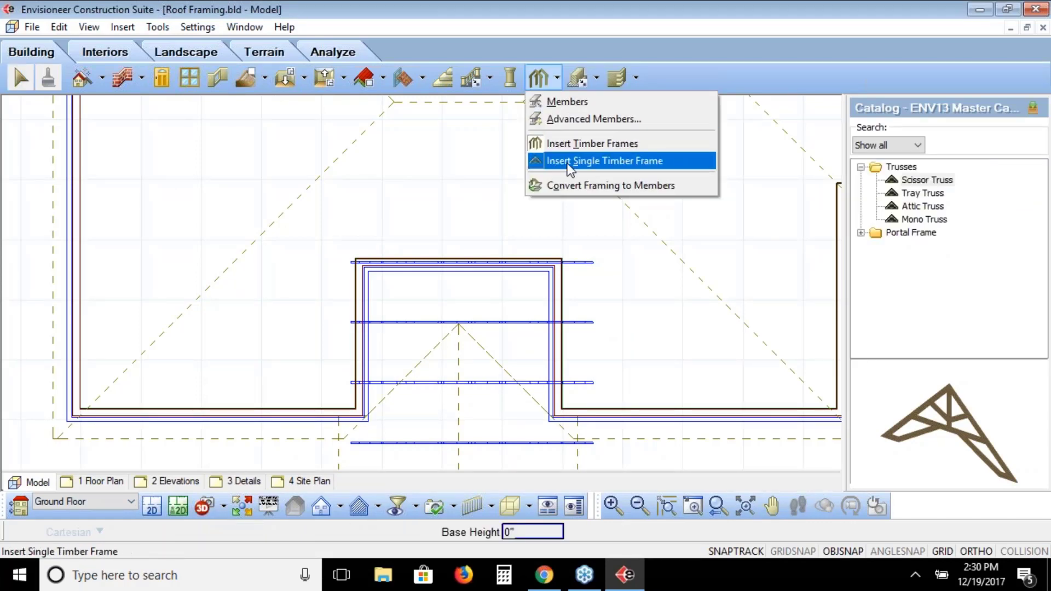
left_click(596, 162)
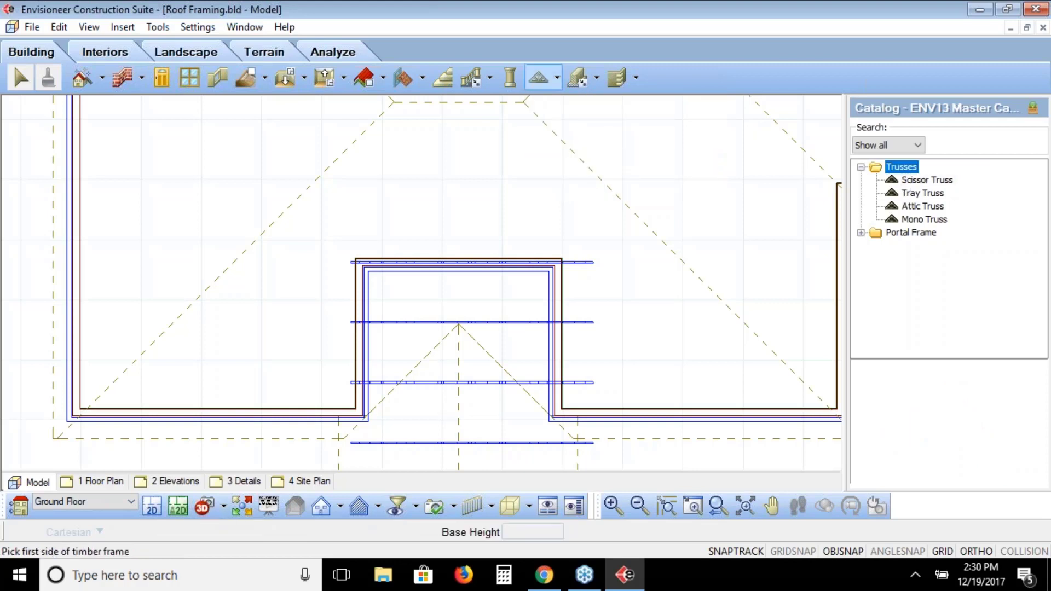
left_click(920, 181)
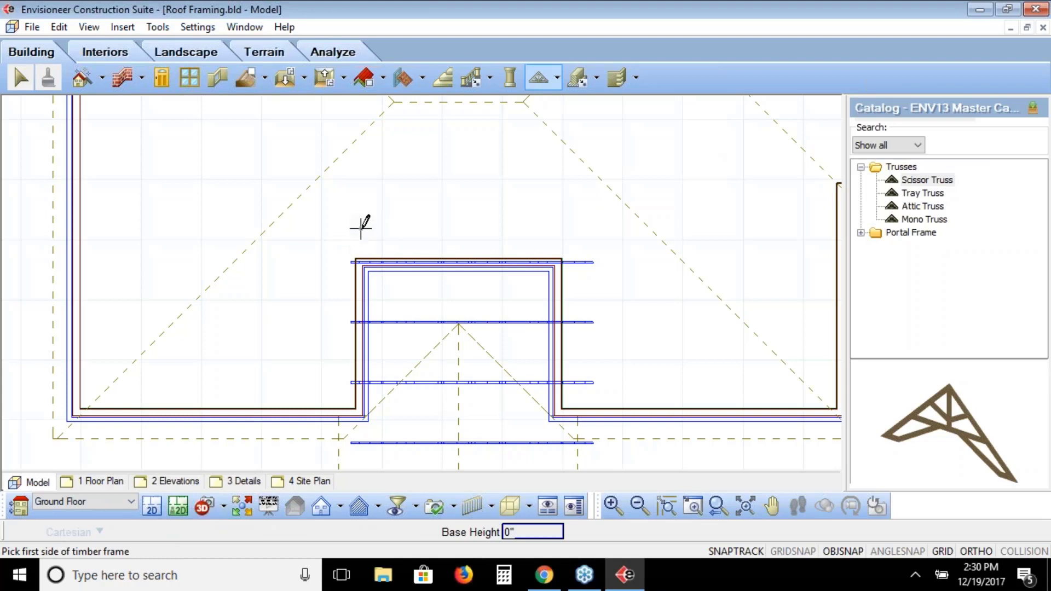
left_click(361, 237)
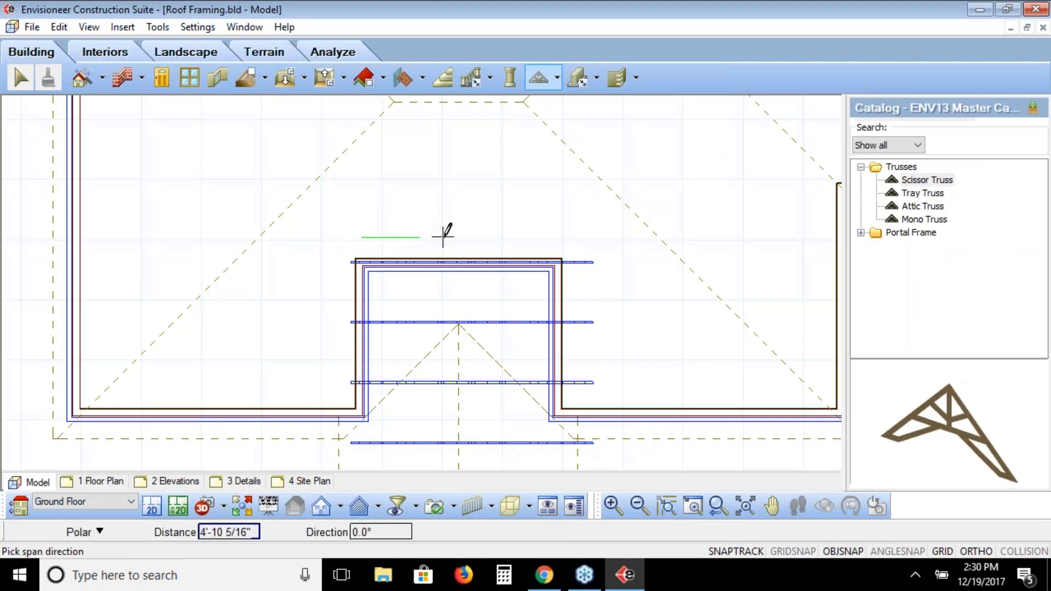
left_click(587, 230)
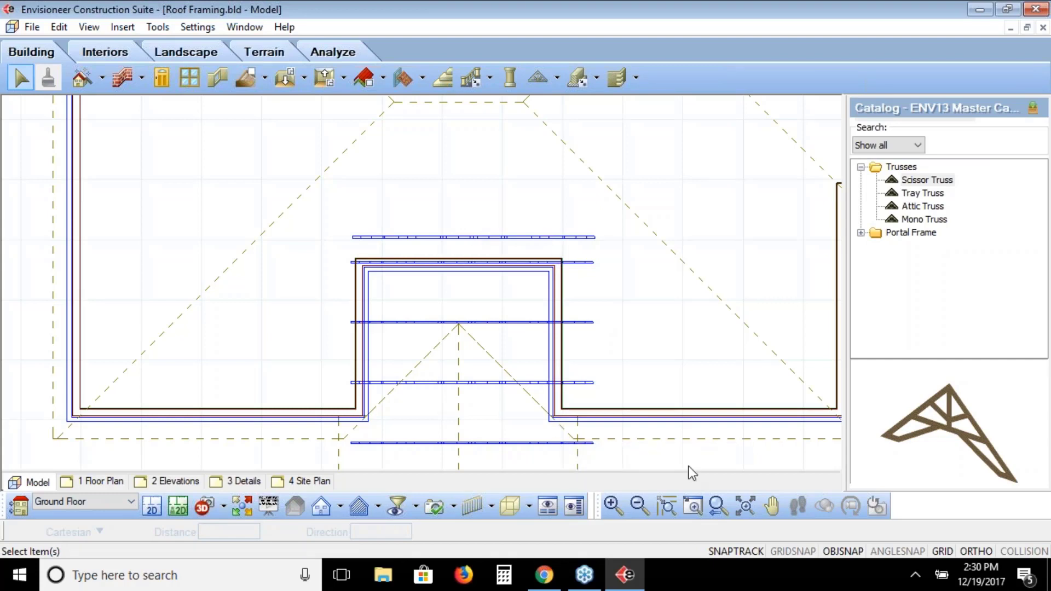
left_click(719, 506)
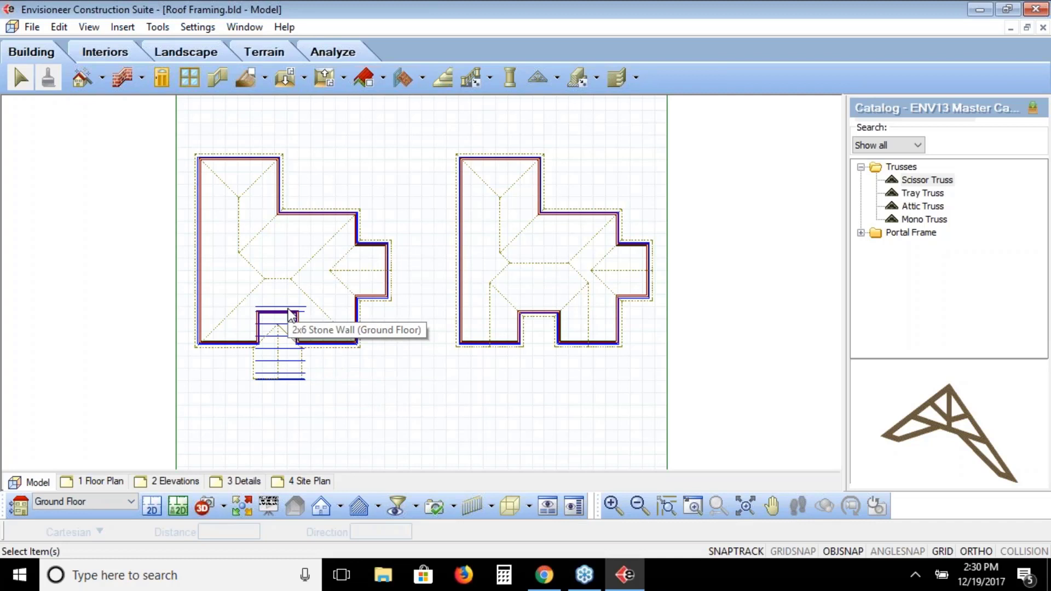
Examine the right house's roof framing specification, including the hip, valley and gable ladder members and spacing, and cancel without changes.
left_click(557, 78)
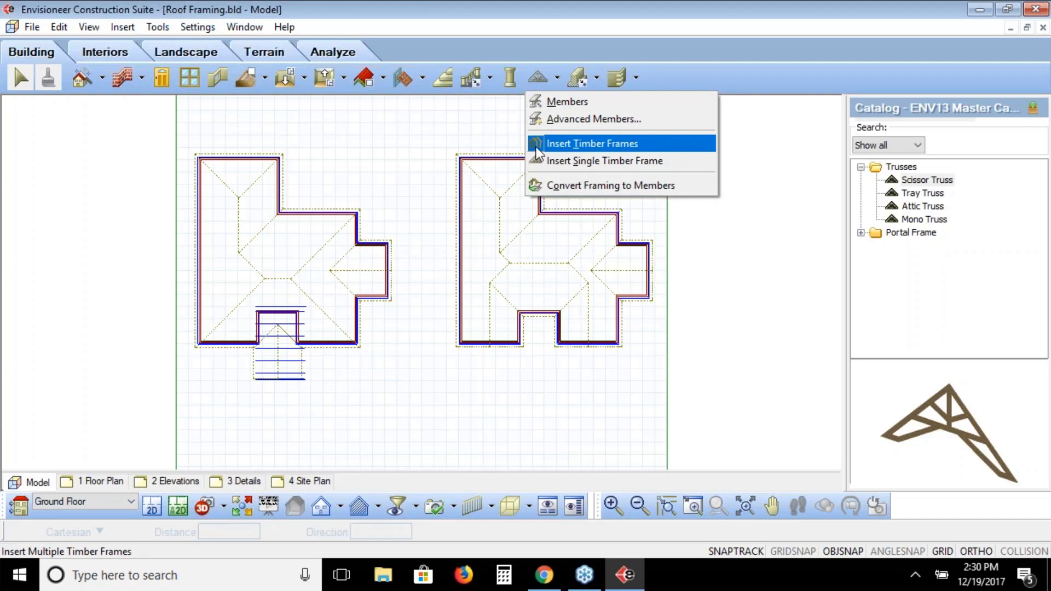
left_click(449, 139)
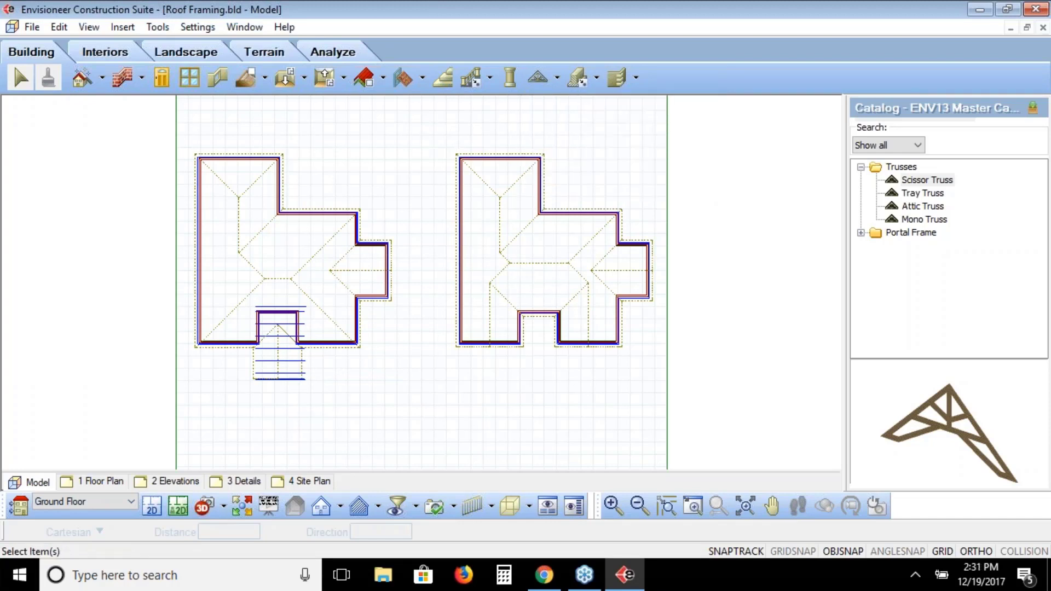
left_click(479, 159)
right_click(478, 156)
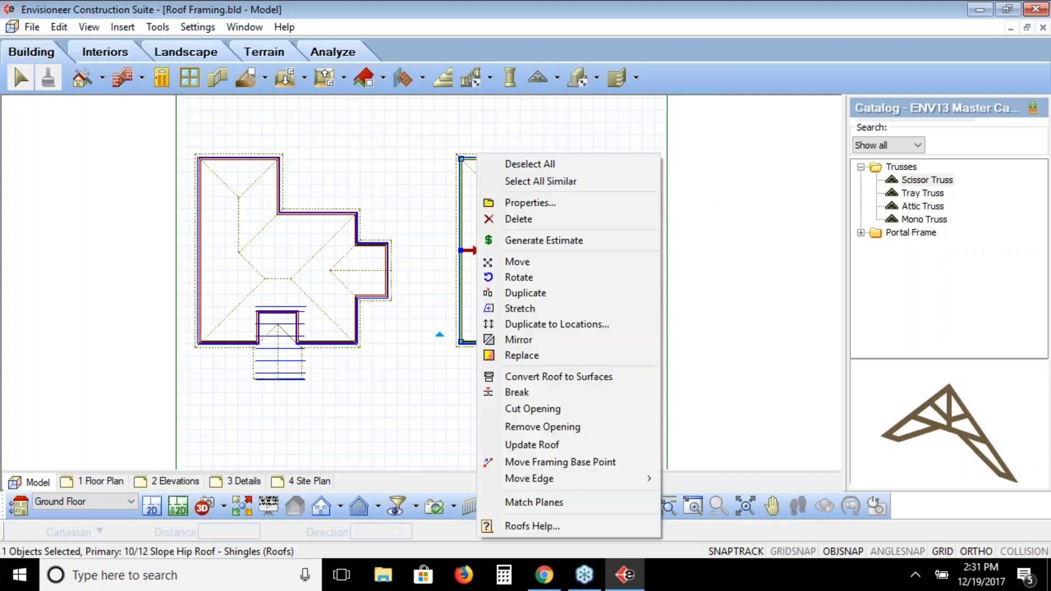
left_click(514, 201)
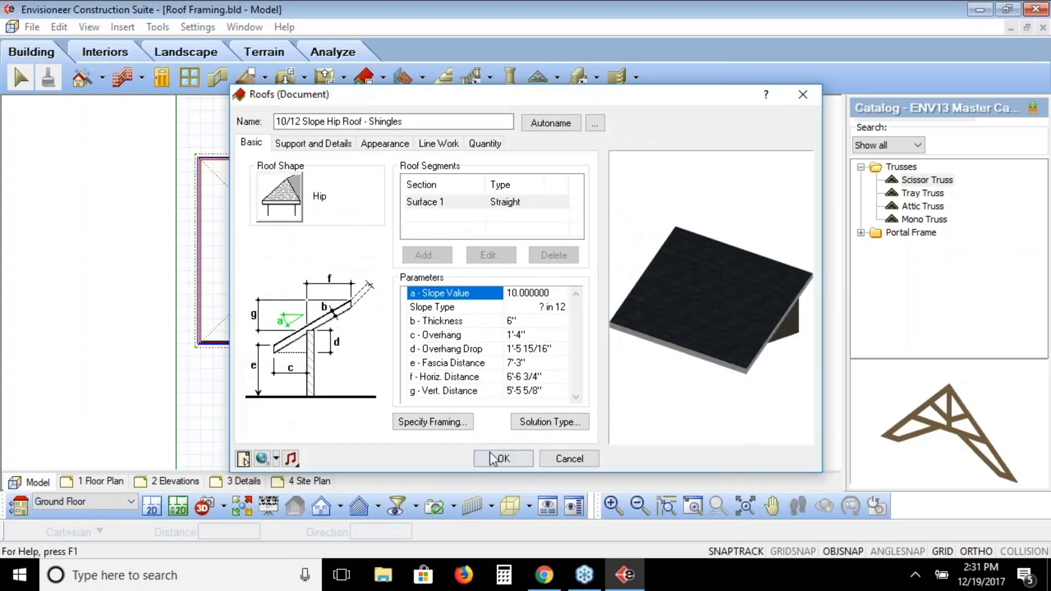
left_click(433, 422)
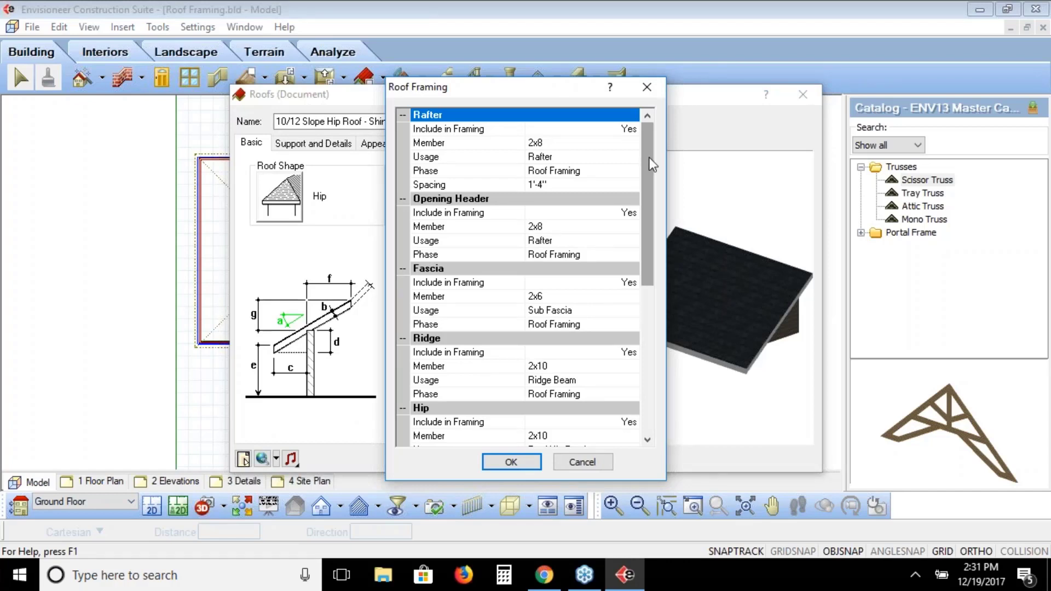
left_click_drag(645, 160, 657, 305)
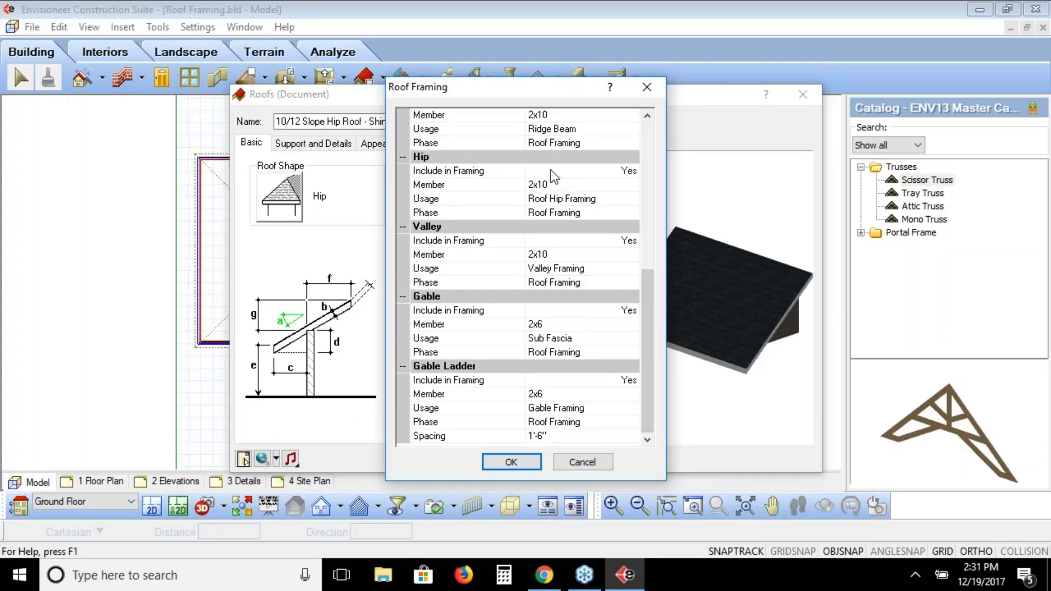
left_click(565, 258)
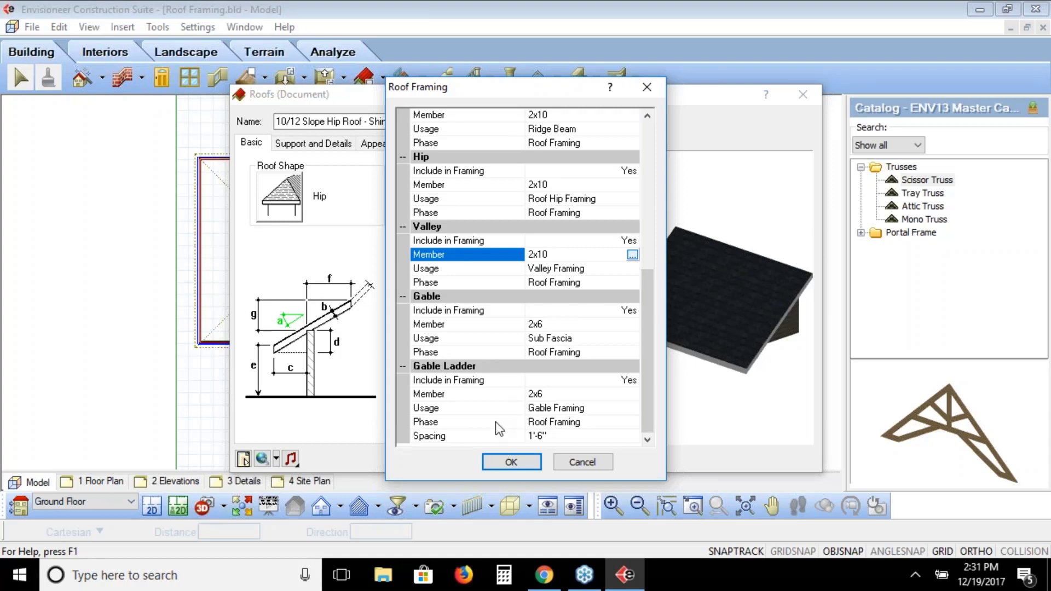
left_click(556, 435)
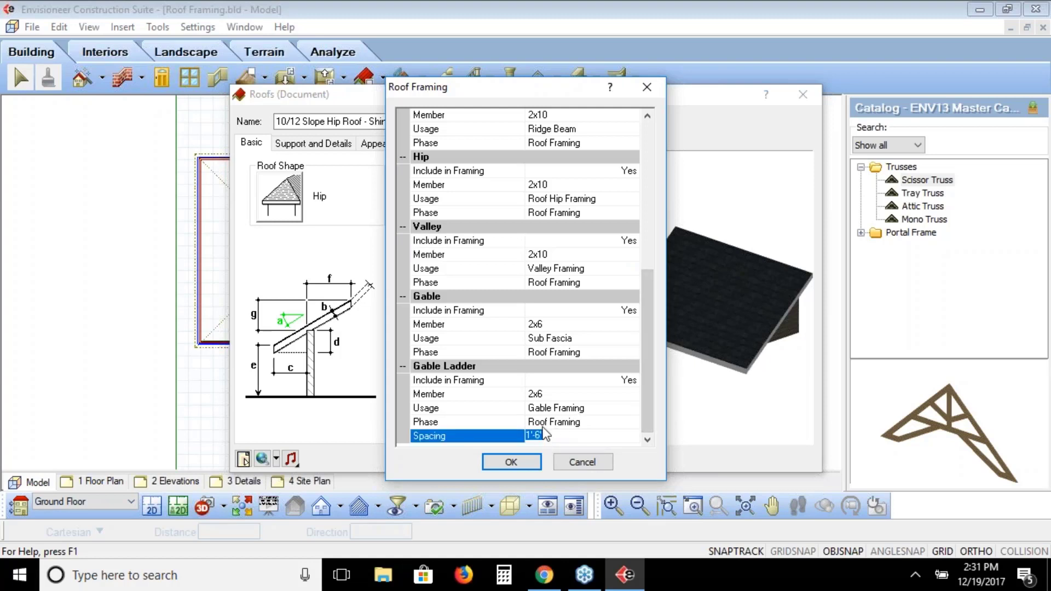
left_click(576, 461)
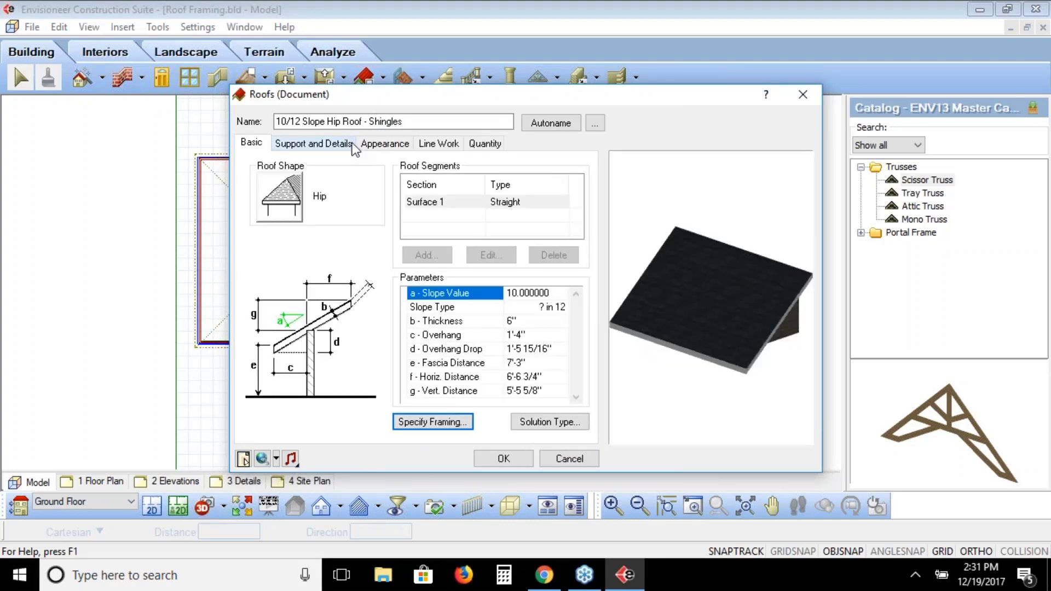
Check the support type choices in the right house roof's support details and close its properties without changes.
left_click(309, 149)
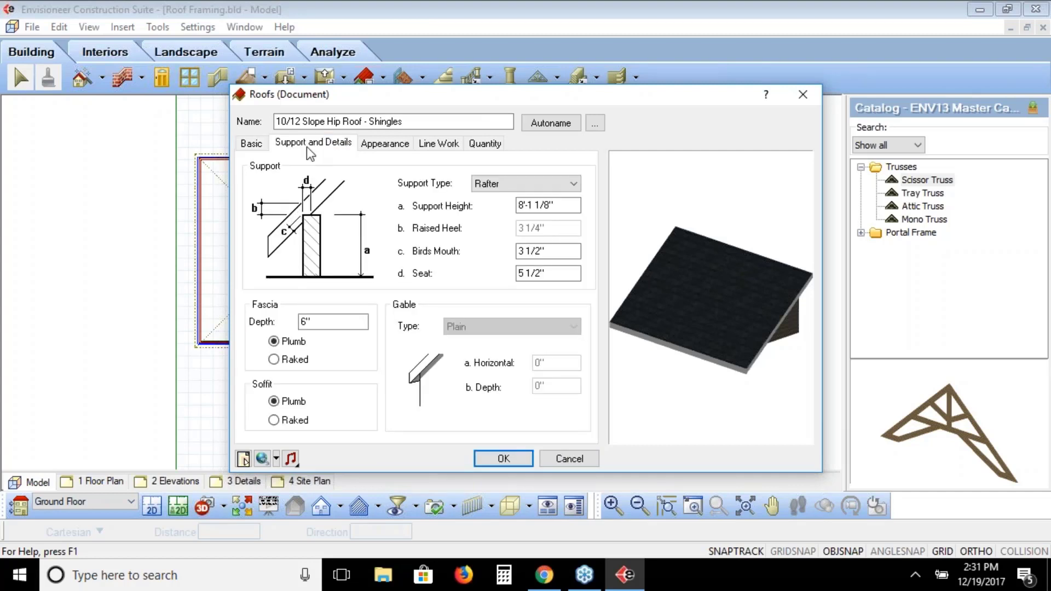
left_click(480, 185)
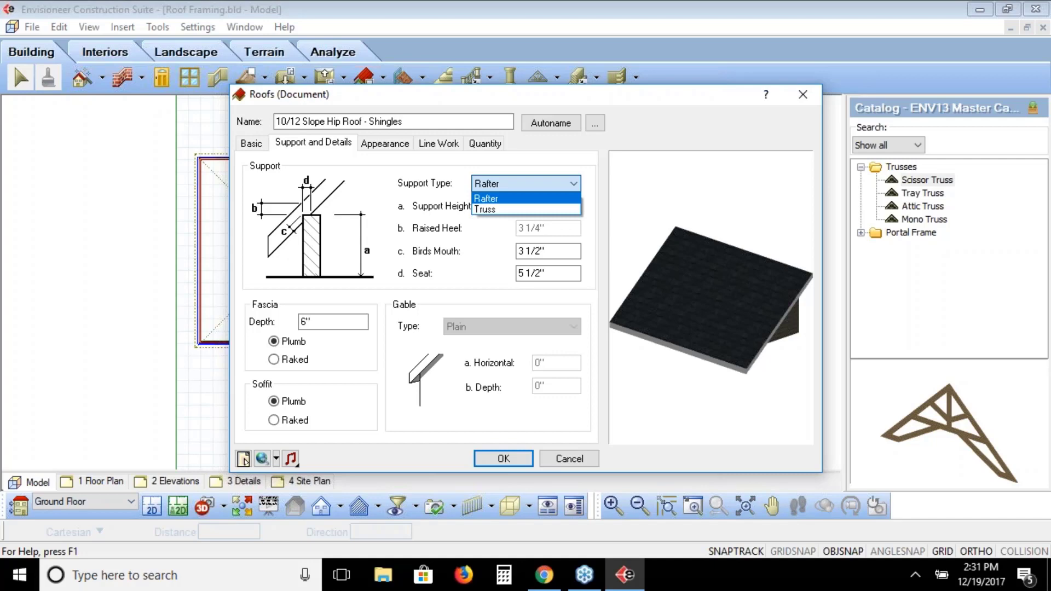
left_click(566, 459)
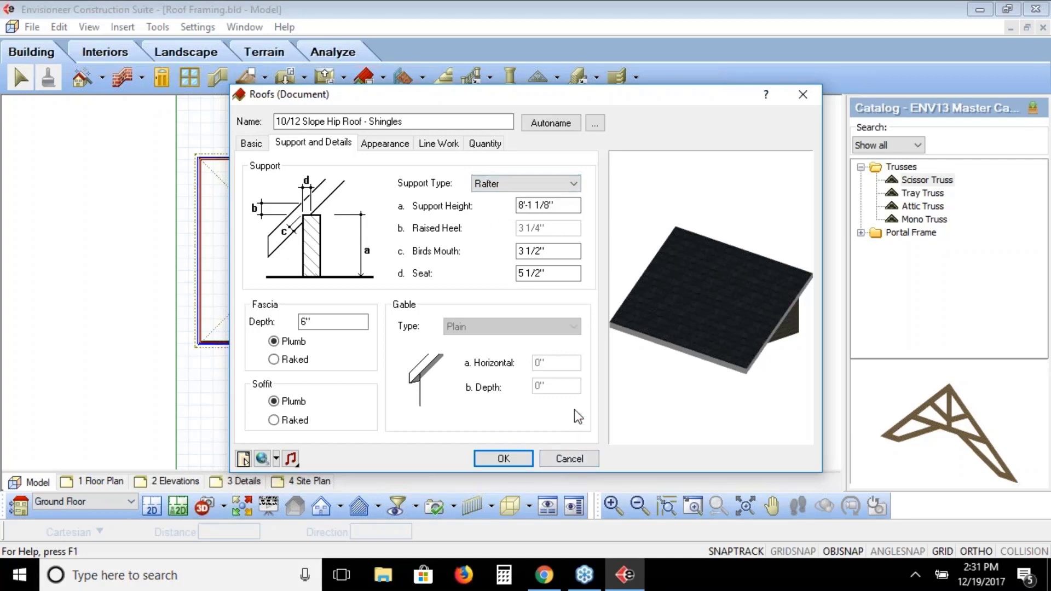
left_click(570, 459)
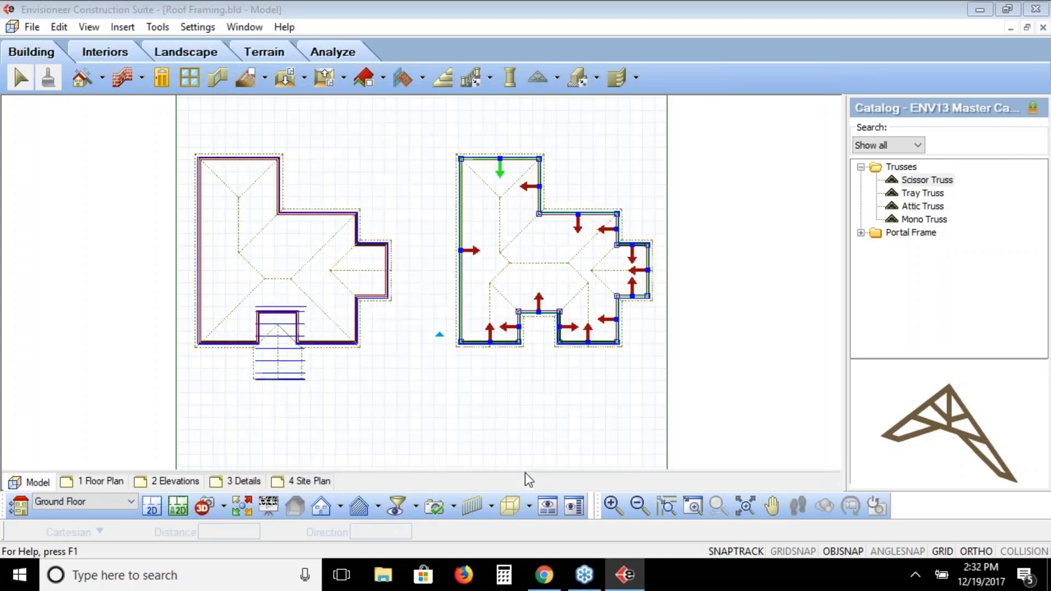
Insert a Fink Truss run on the left house from the rear wing's upper roof edge down to the main ridge line.
left_click(385, 78)
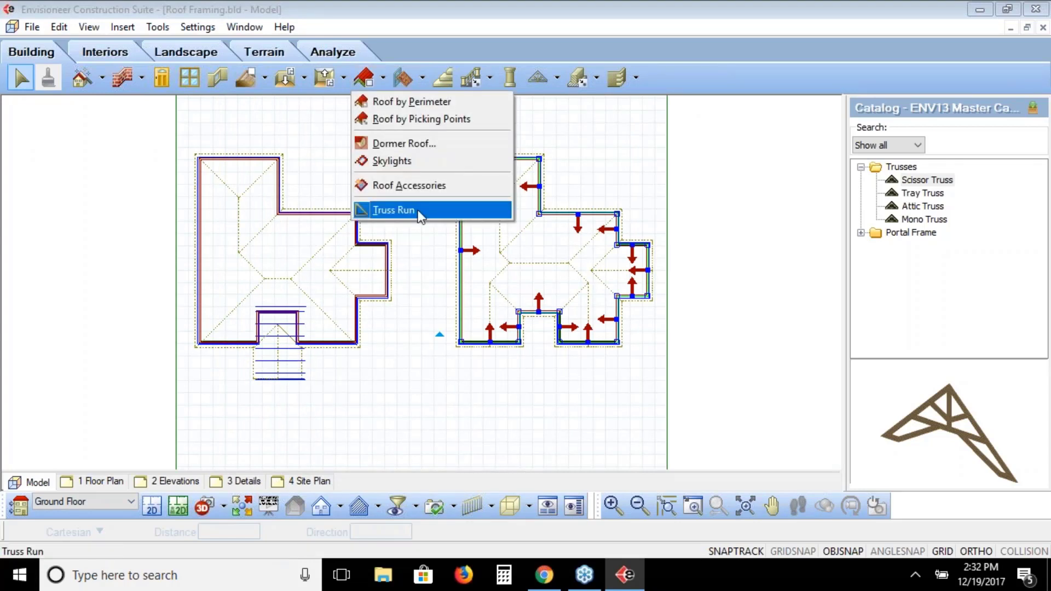
left_click(394, 210)
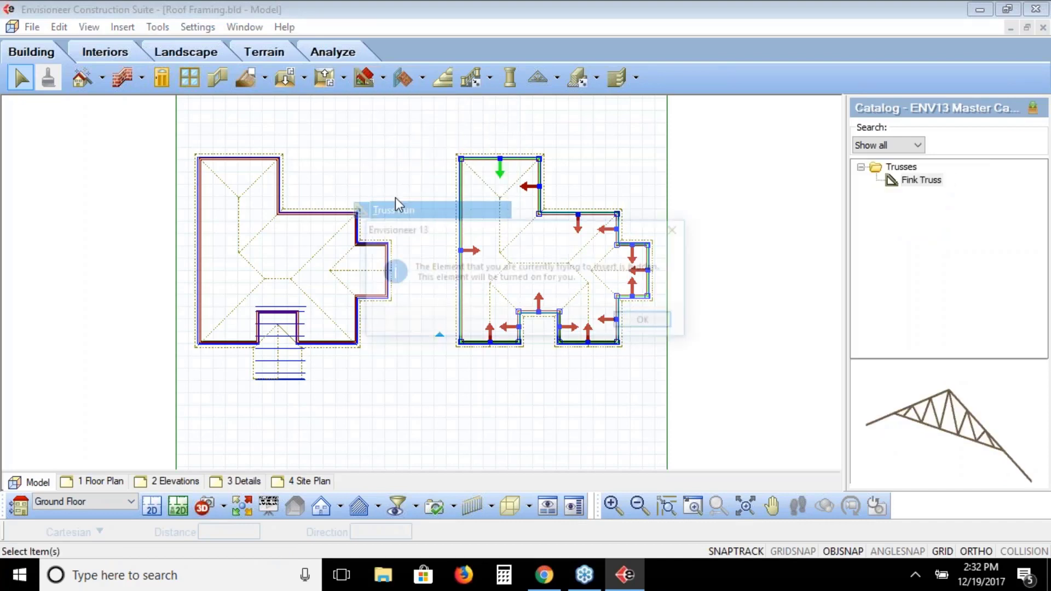
left_click(648, 322)
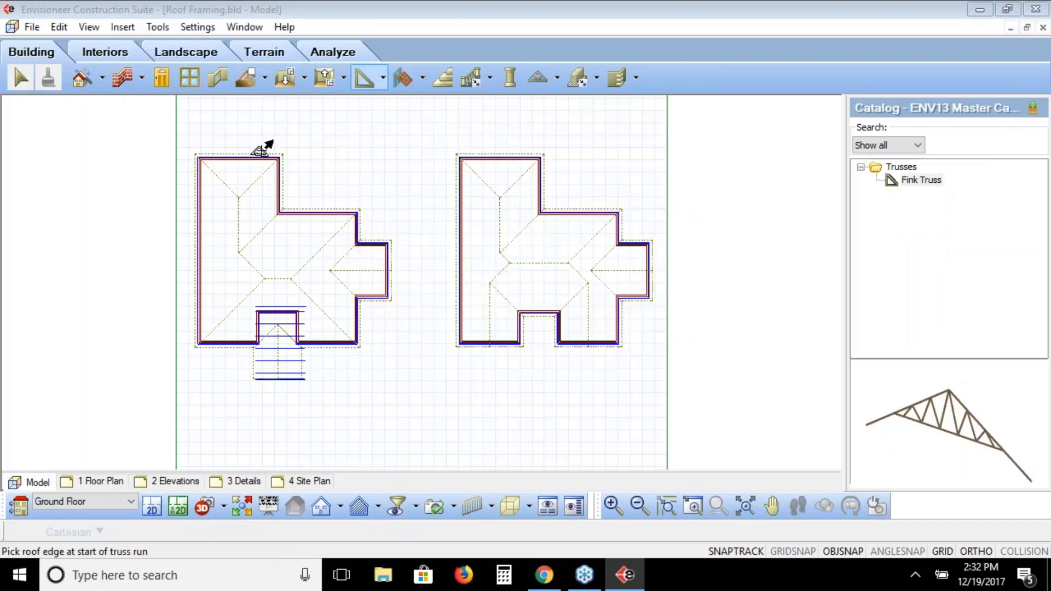
left_click(239, 154)
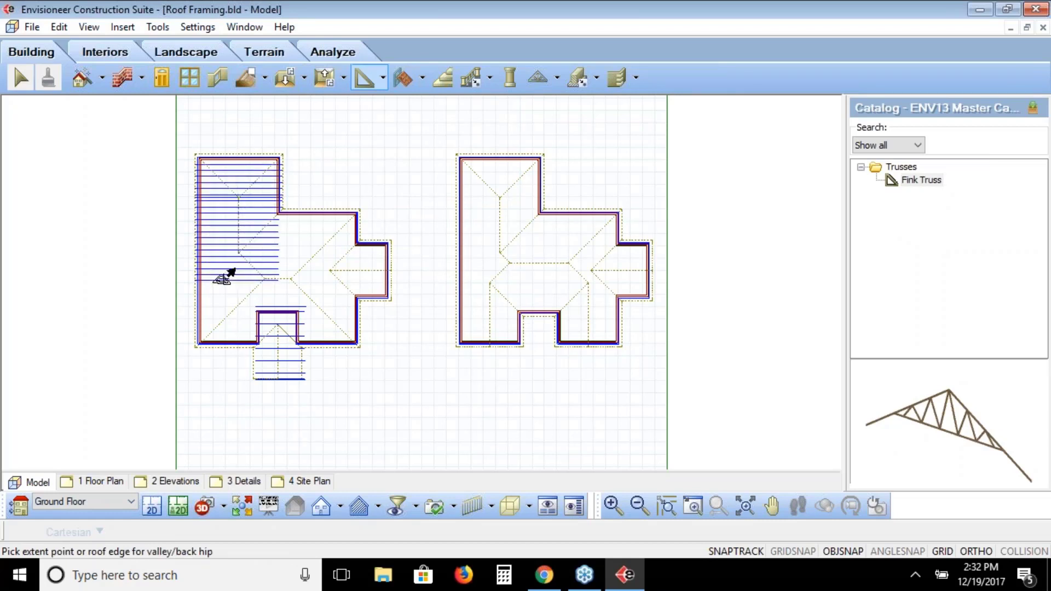
left_click(232, 271)
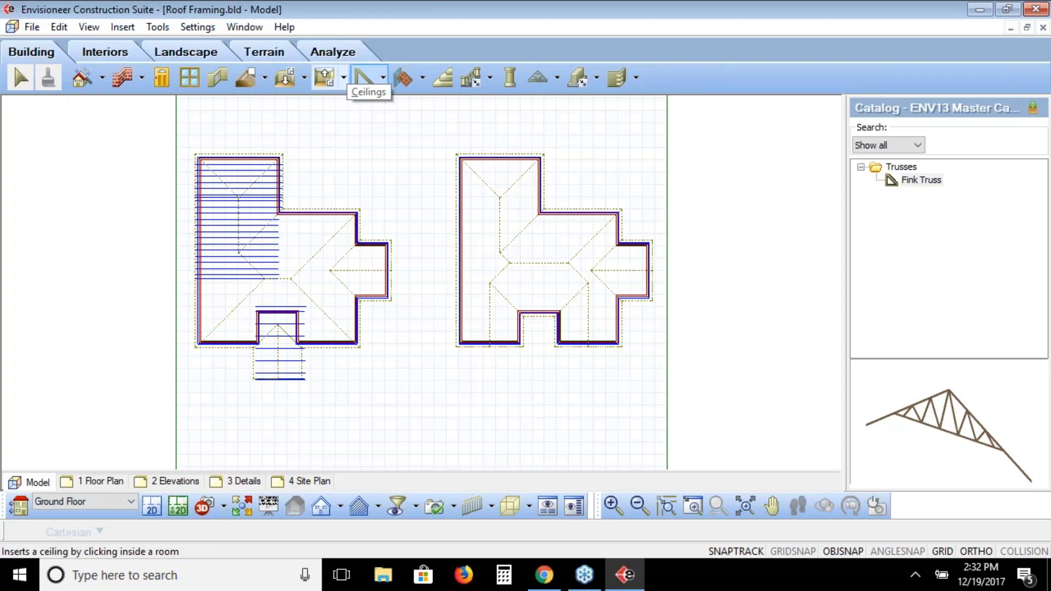
Insert a second Fink Truss run from the left house's right wing outer roof edge inward to the valley intersection, and finish the command.
left_click(364, 77)
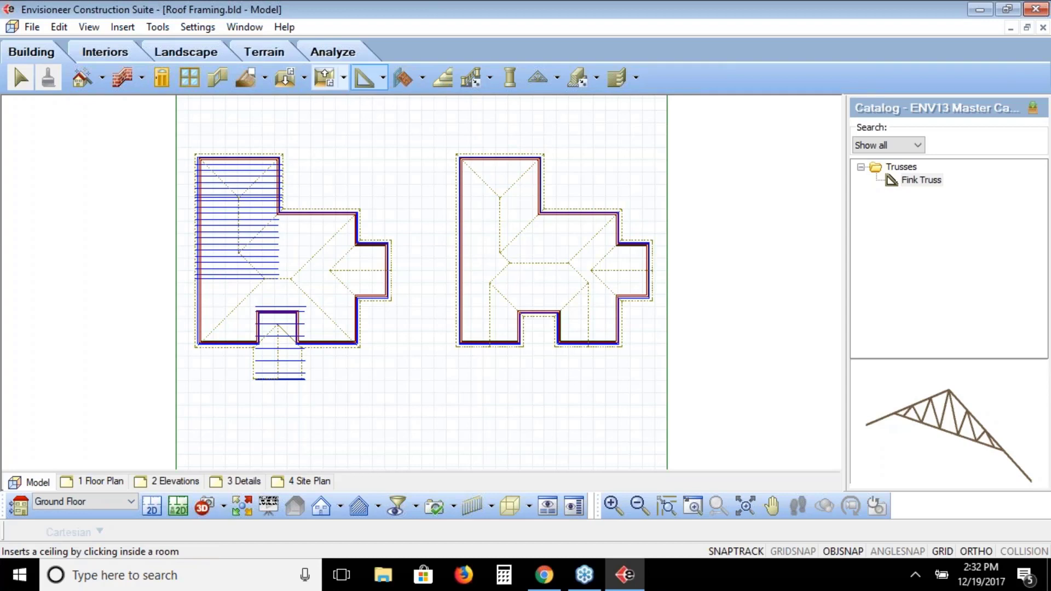
left_click(390, 278)
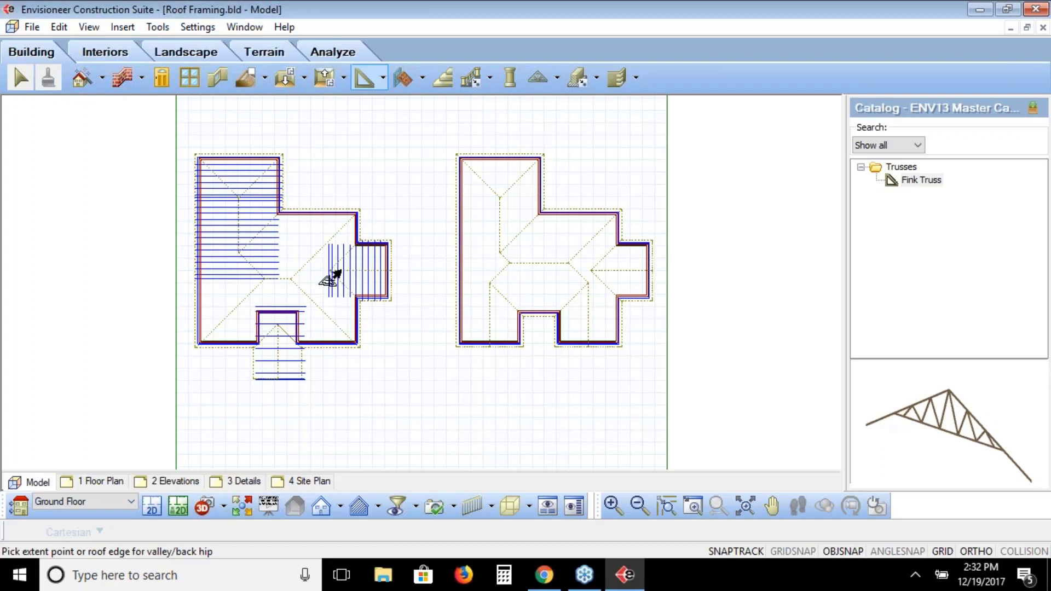
right_click(399, 334)
left_click(430, 345)
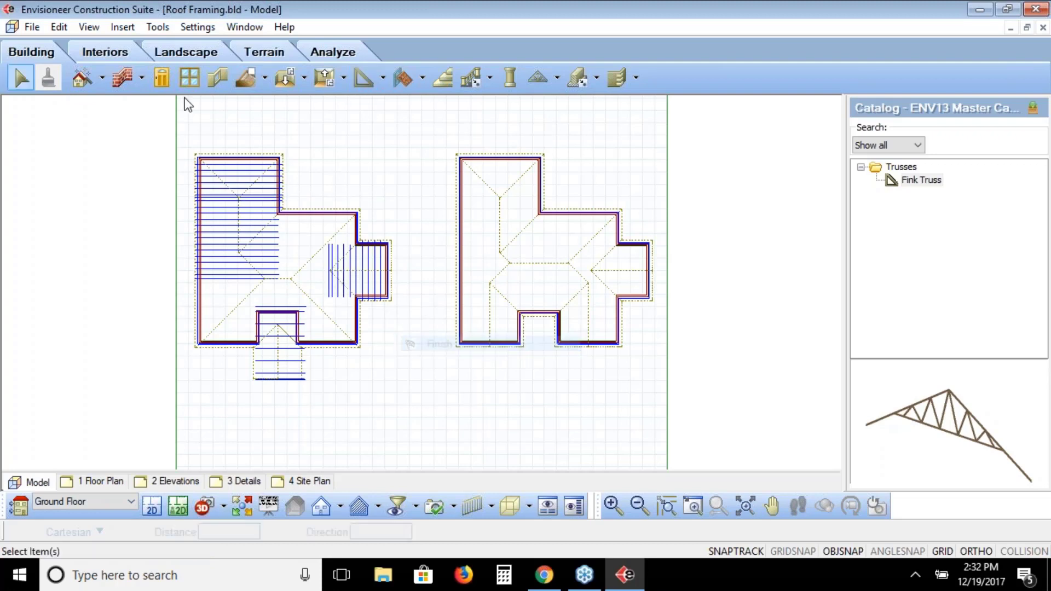
Show both houses in a 3D QuickView from the front-left corner.
left_click(34, 28)
left_click(135, 136)
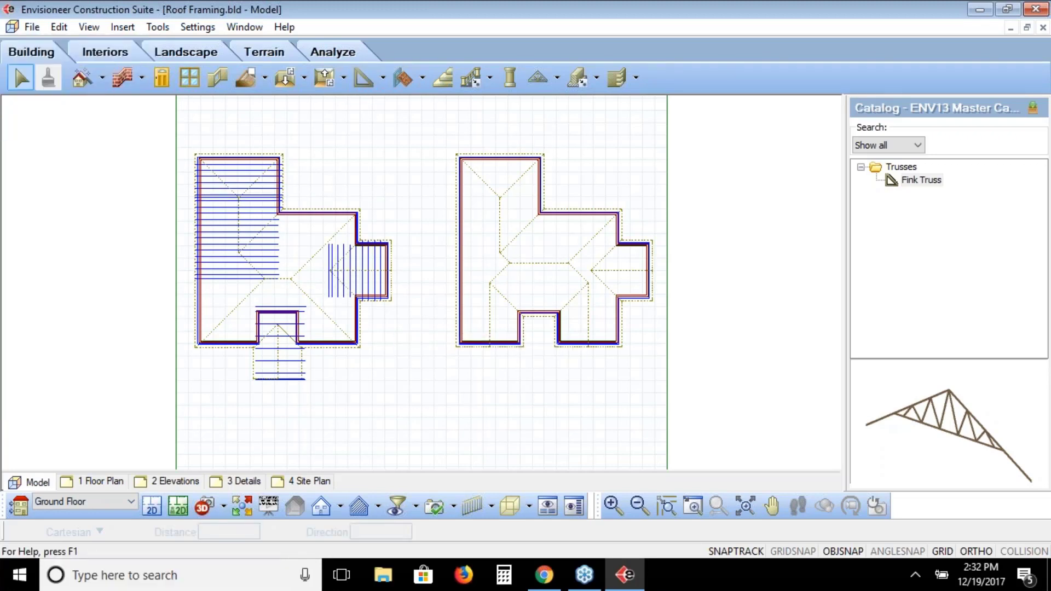
left_click(243, 509)
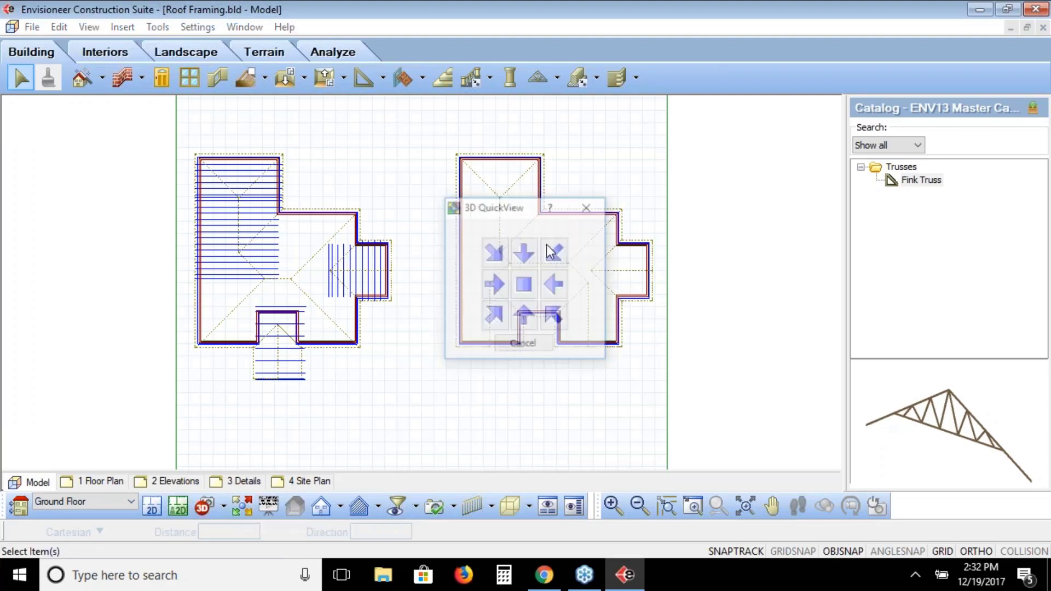
left_click(495, 313)
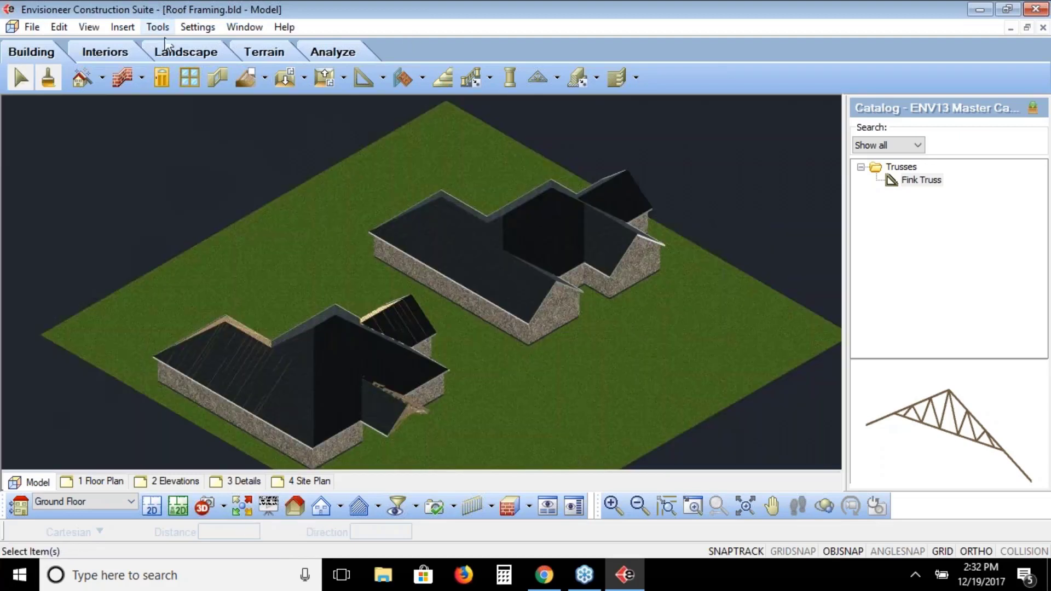
Filter the 3D view to hide roof surfaces and display roof framing and roof trusses, unlocking the roof framing.
left_click(90, 28)
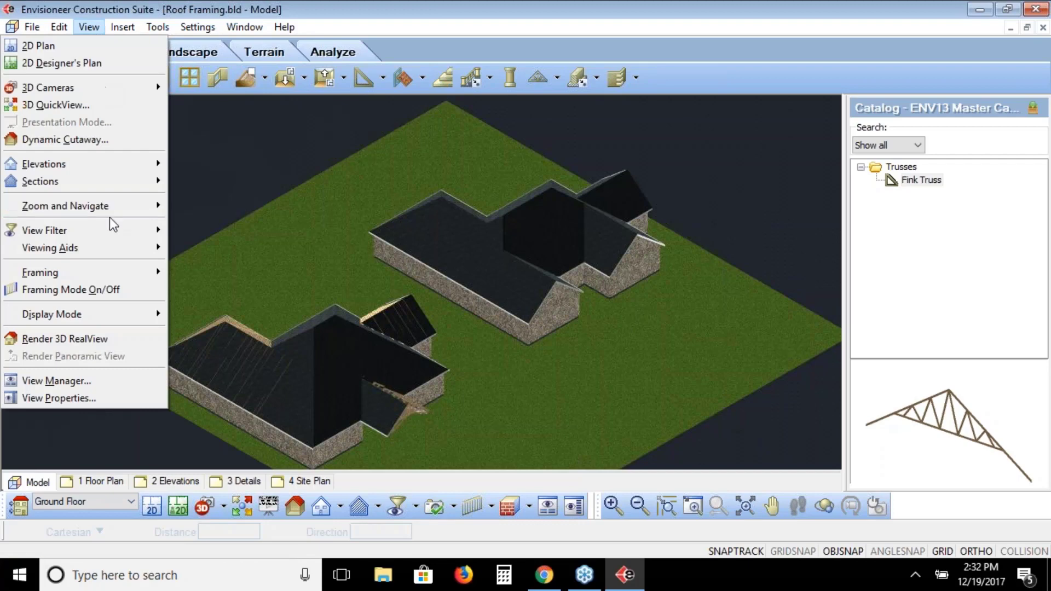
left_click(404, 508)
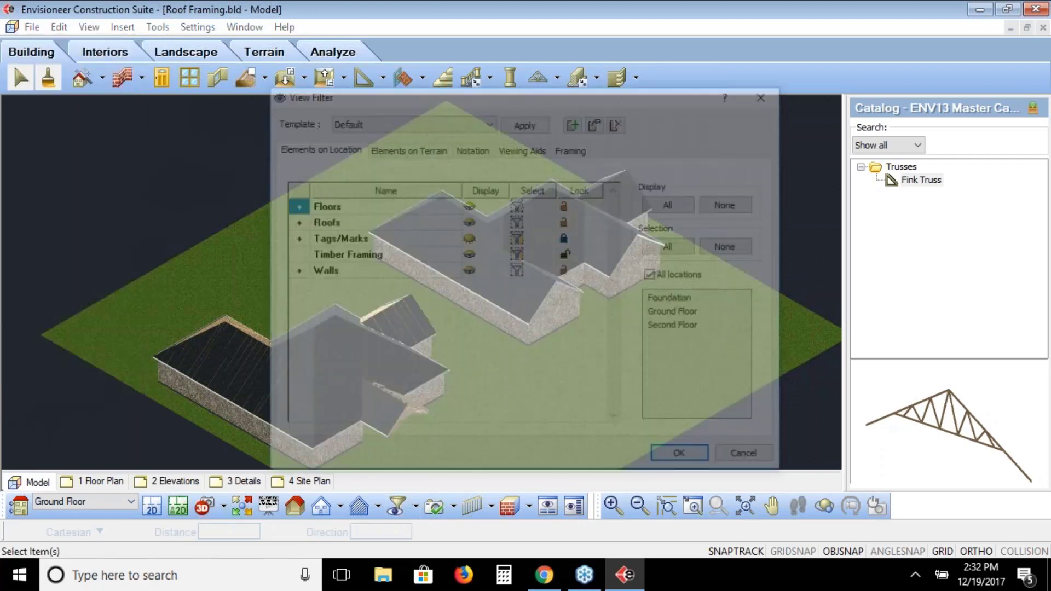
left_click(292, 221)
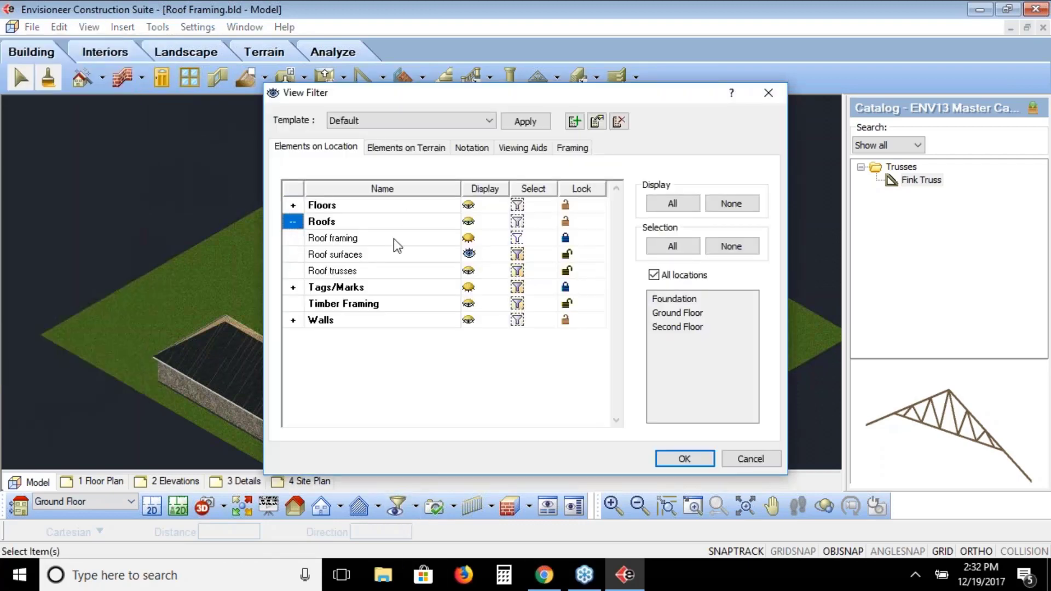
left_click(476, 255)
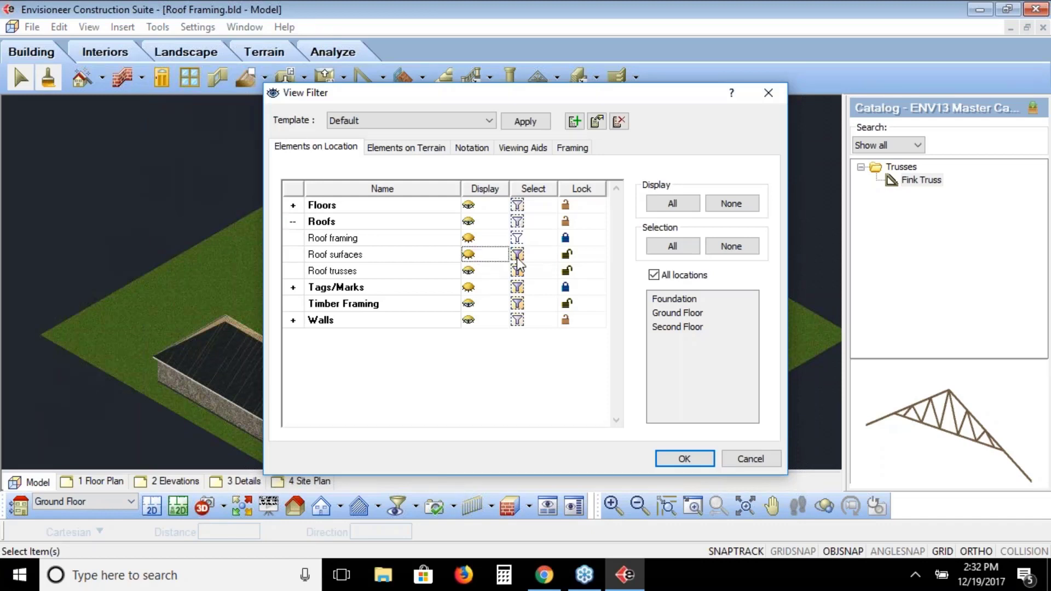
left_click(567, 238)
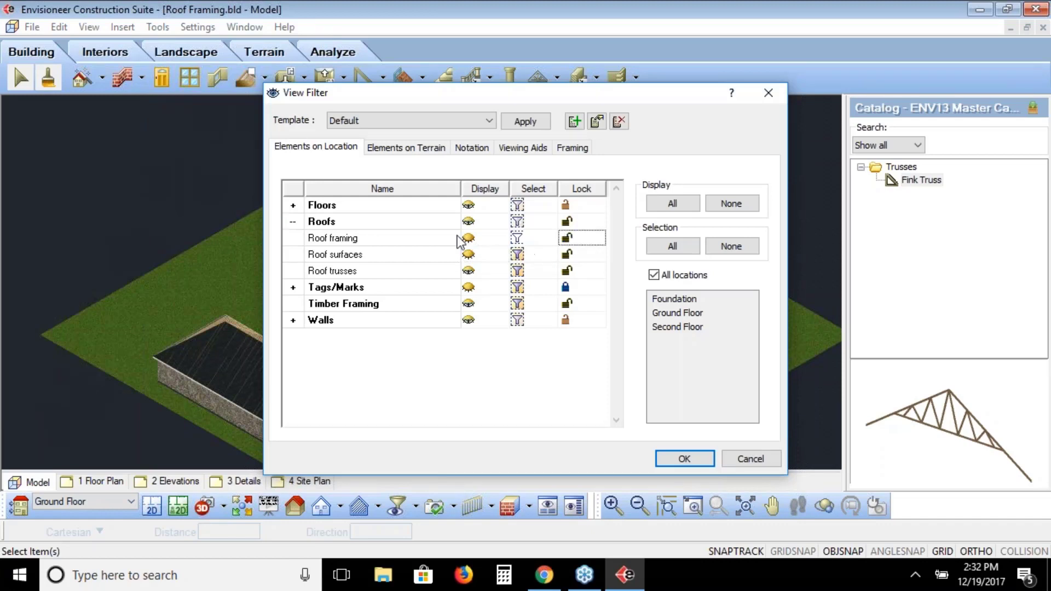
left_click(470, 238)
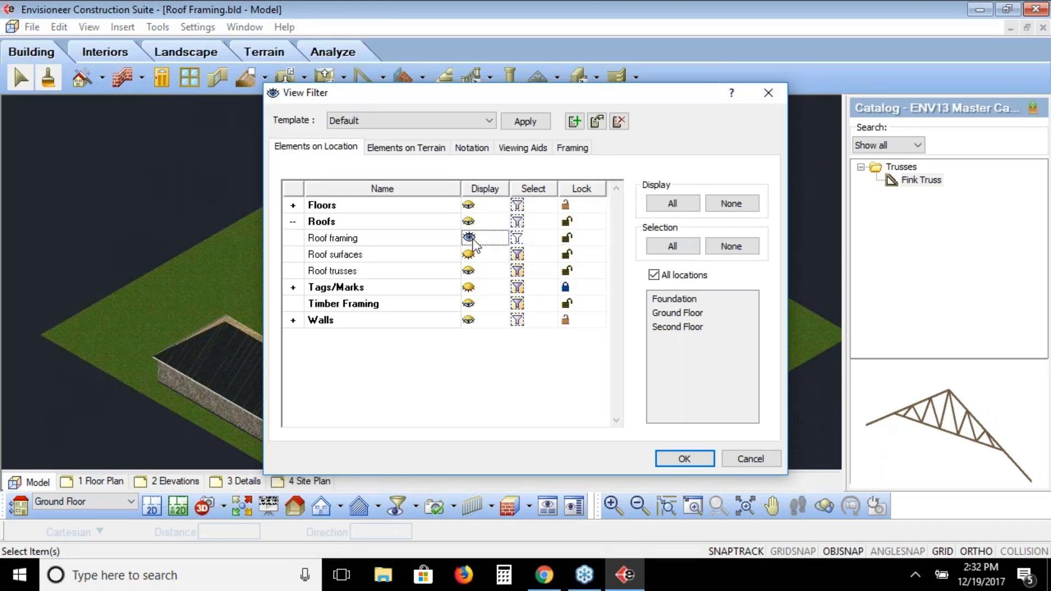
left_click(469, 271)
left_click(469, 271)
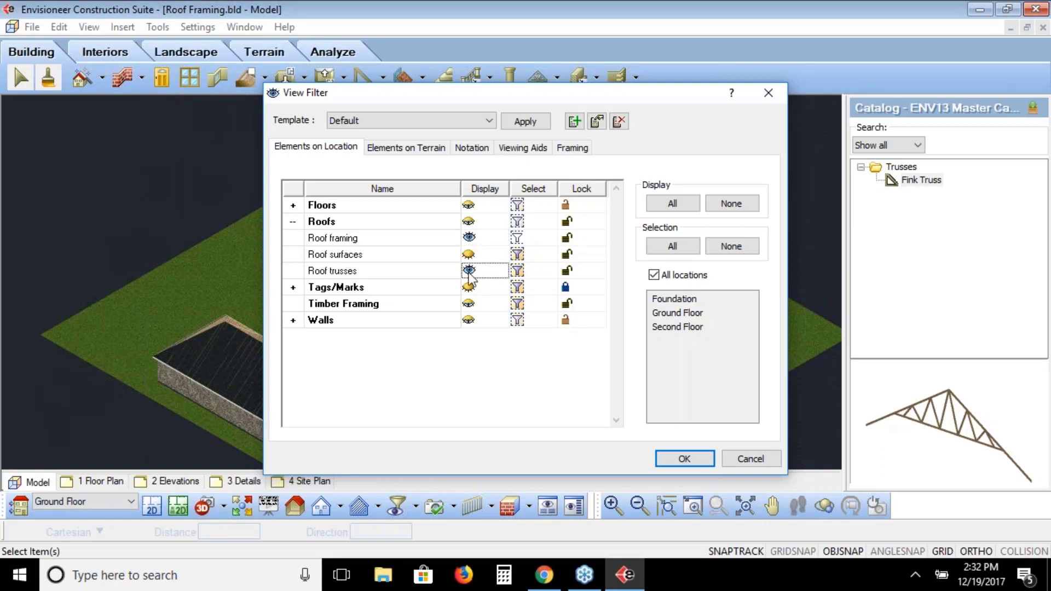
left_click(684, 459)
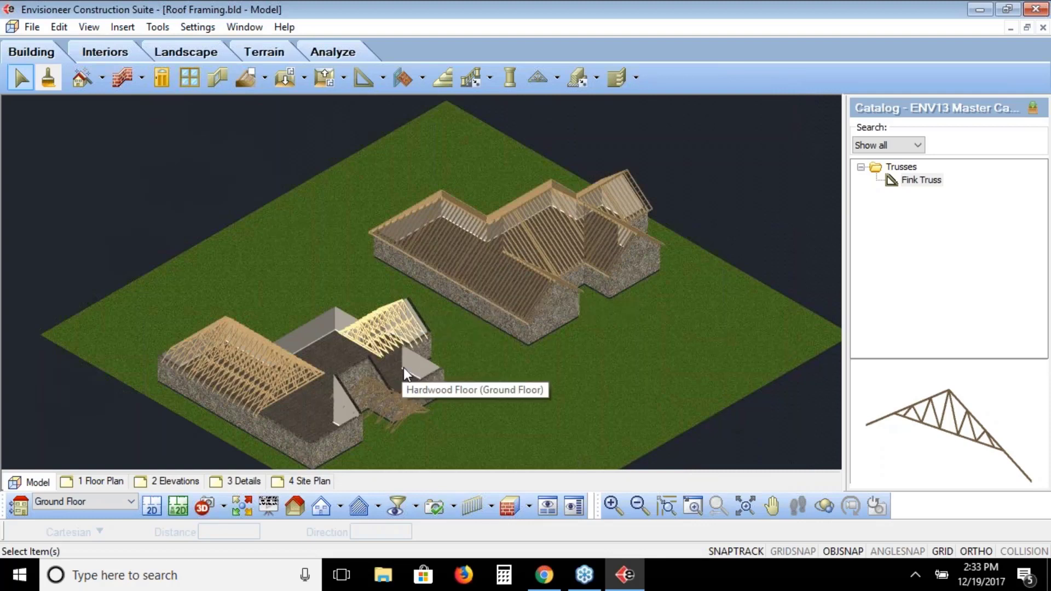
Examine the right house's rafter framing and the left house's truss runs up close in 3D.
left_click(693, 507)
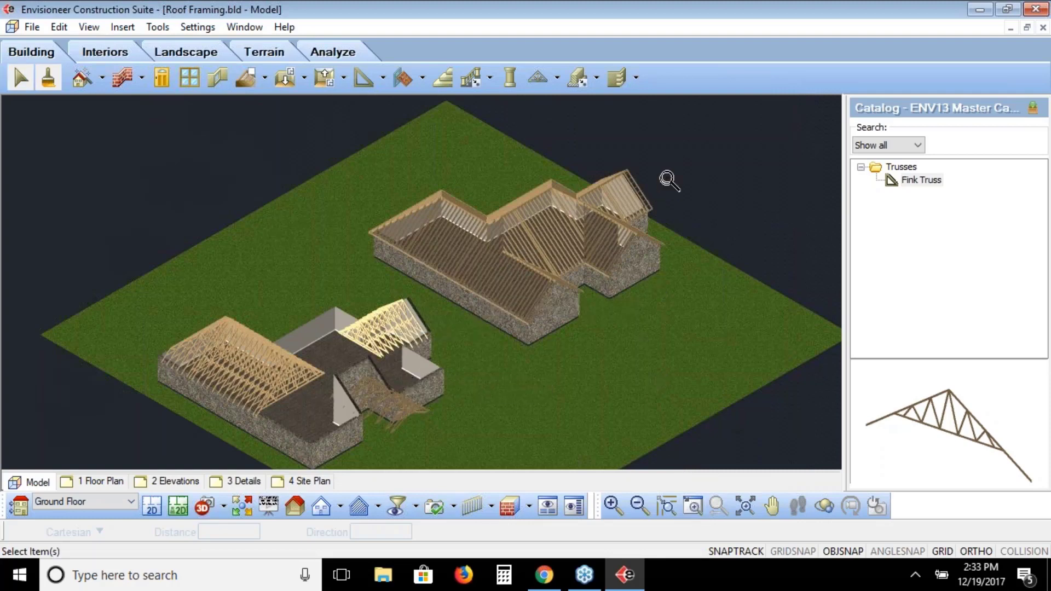
left_click_drag(668, 164, 369, 366)
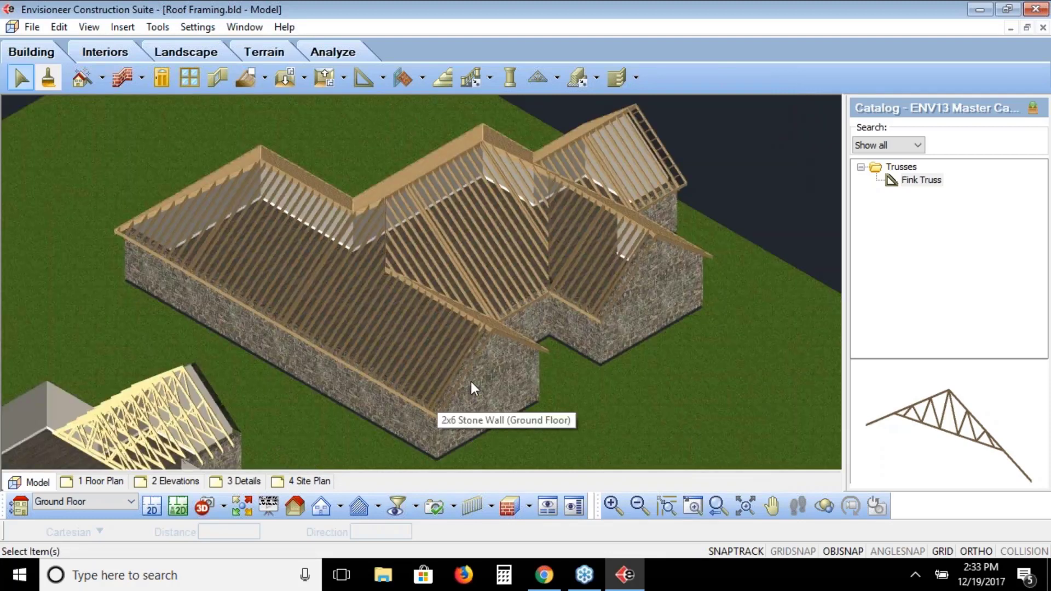
left_click(772, 507)
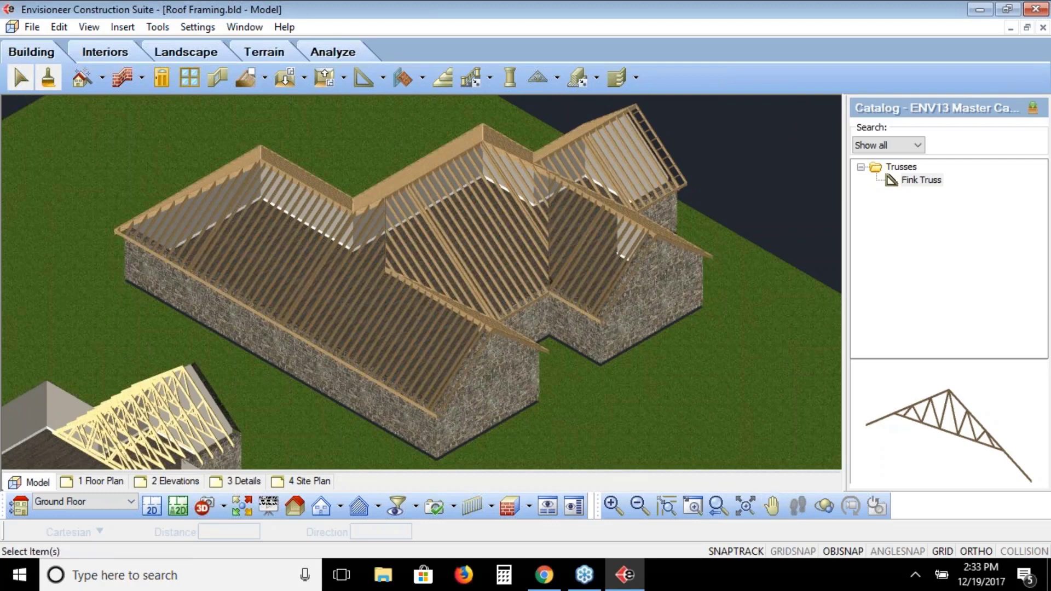
left_click_drag(279, 409, 473, 258)
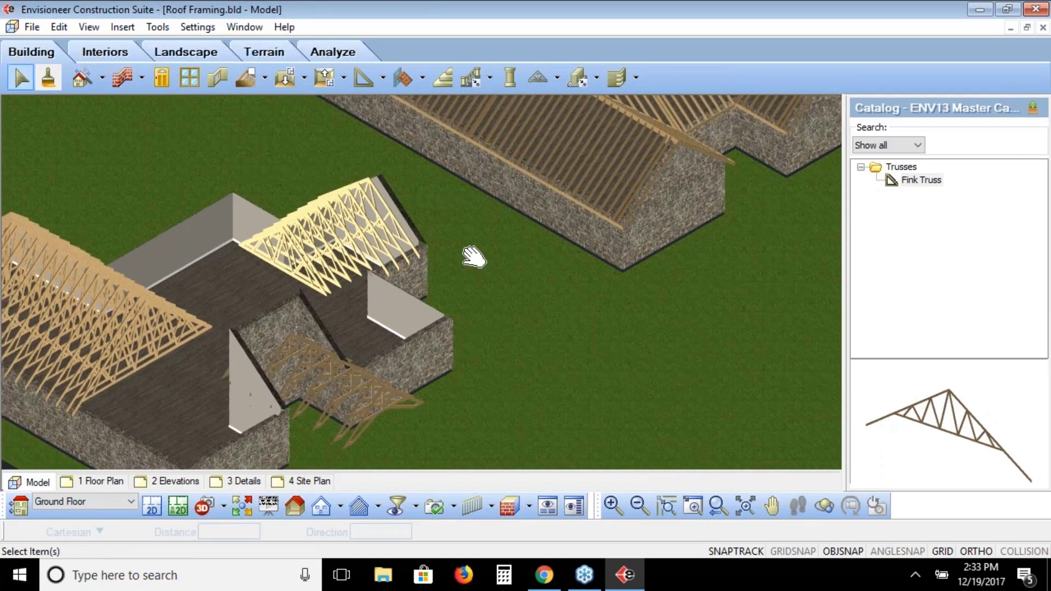
right_click(362, 421)
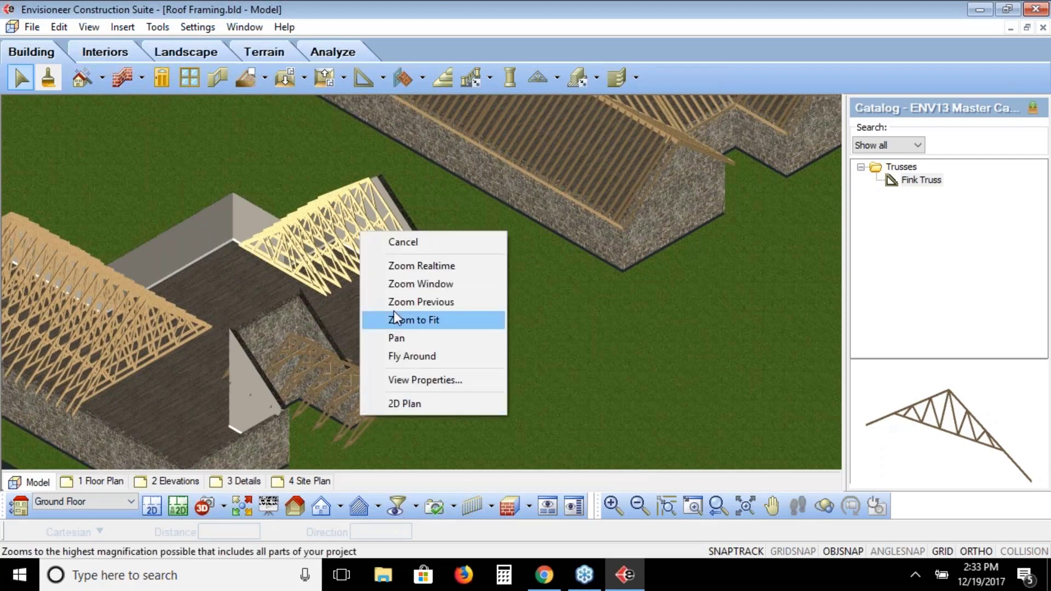
left_click(412, 247)
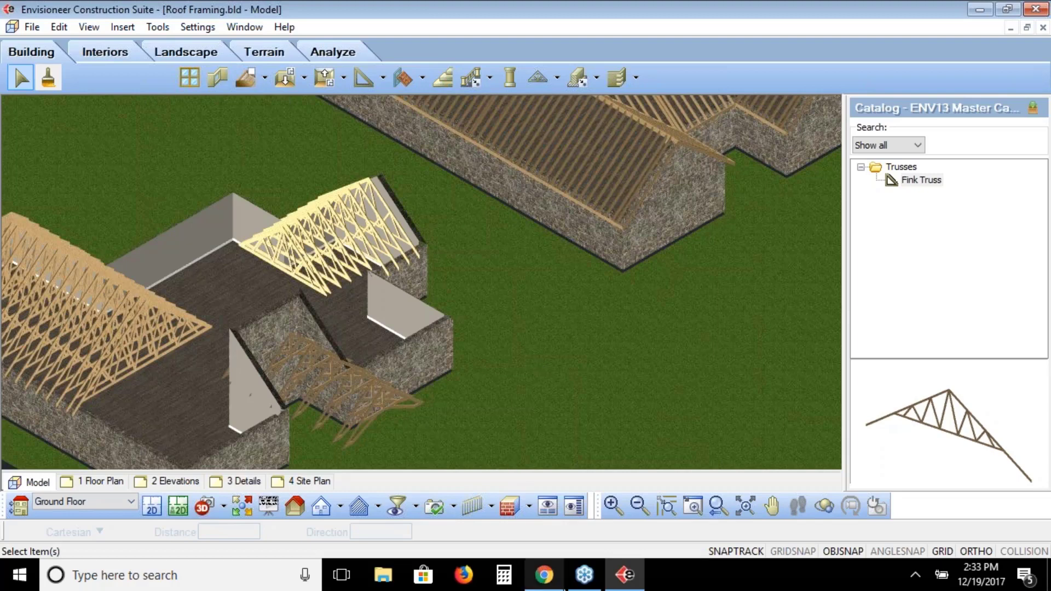
Switch to the Cadsoft website in Chrome, open its Community page, and browse the recent posts and categories.
mouse_move(554, 585)
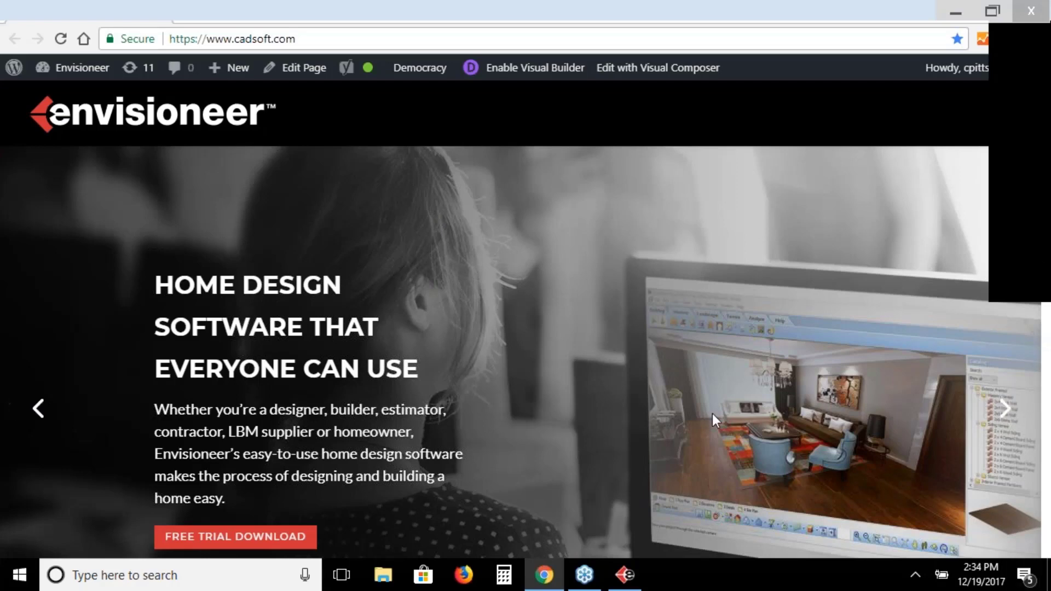
scroll(712, 413, "down", 15)
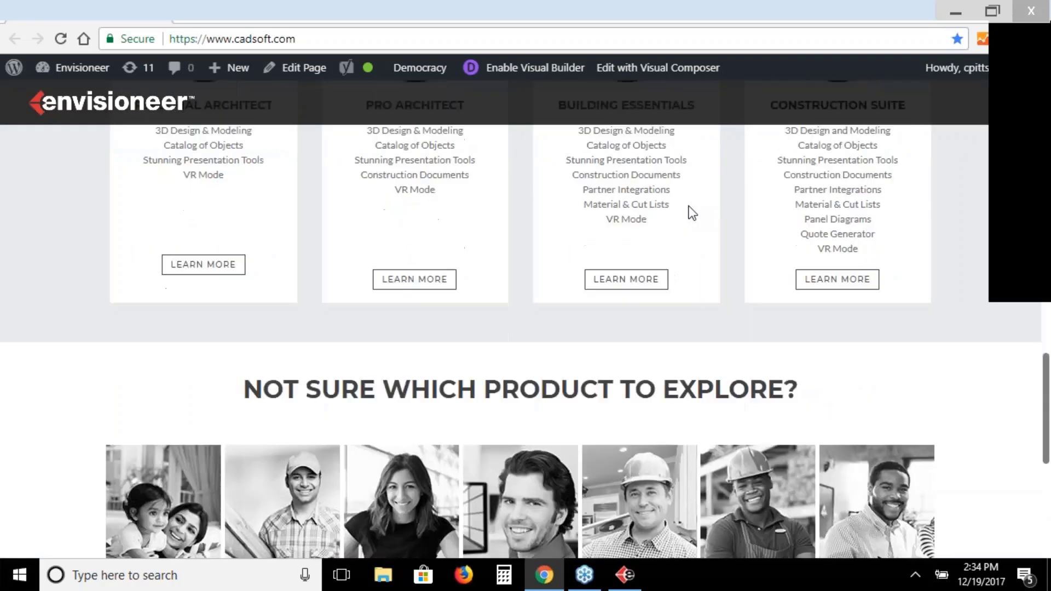
left_click_drag(1044, 385, 1043, 481)
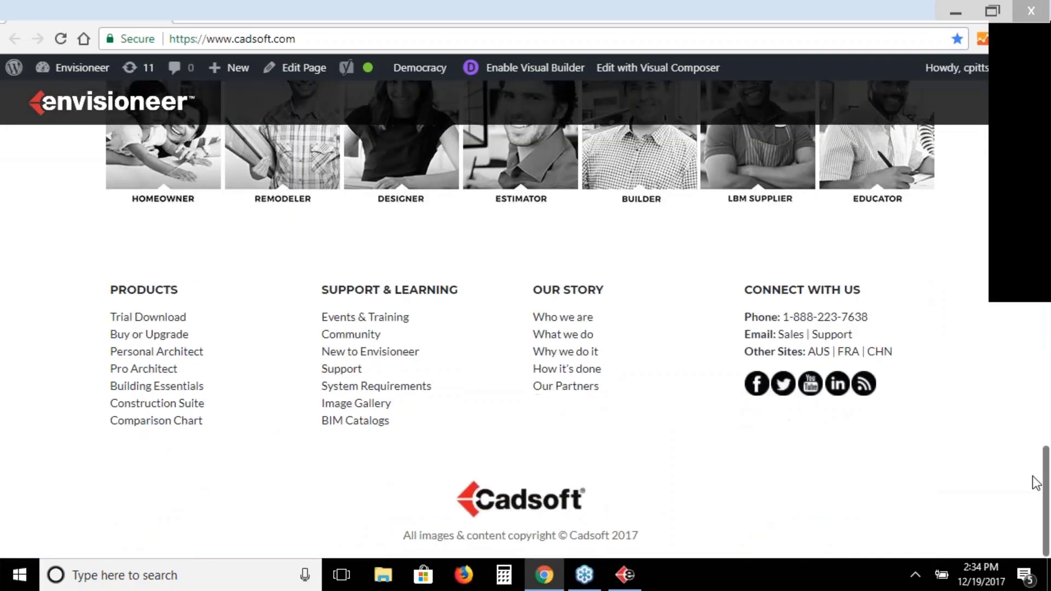
left_click(345, 335)
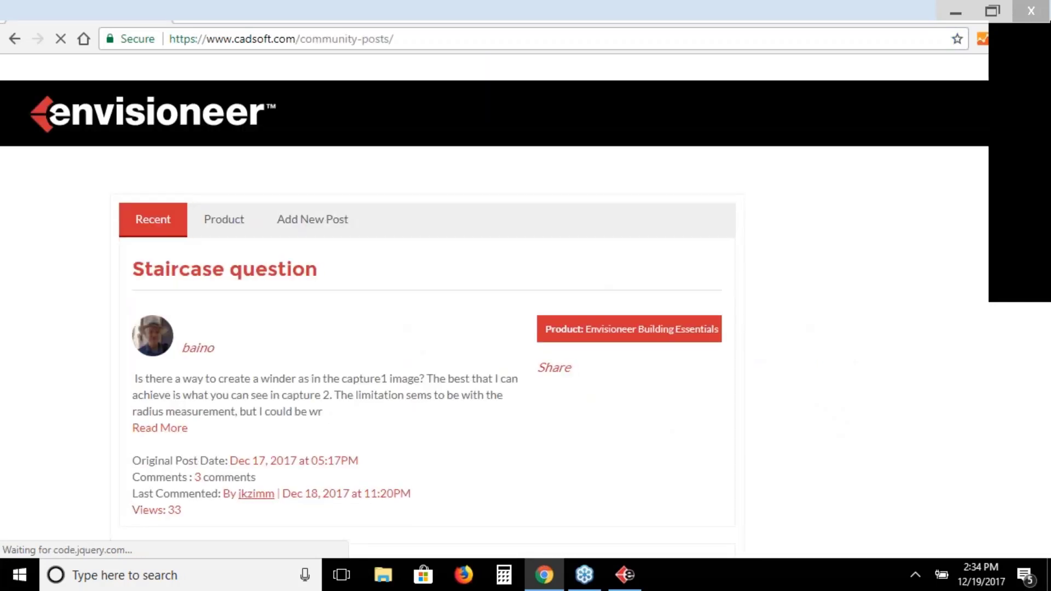
scroll(640, 251, "down", 3)
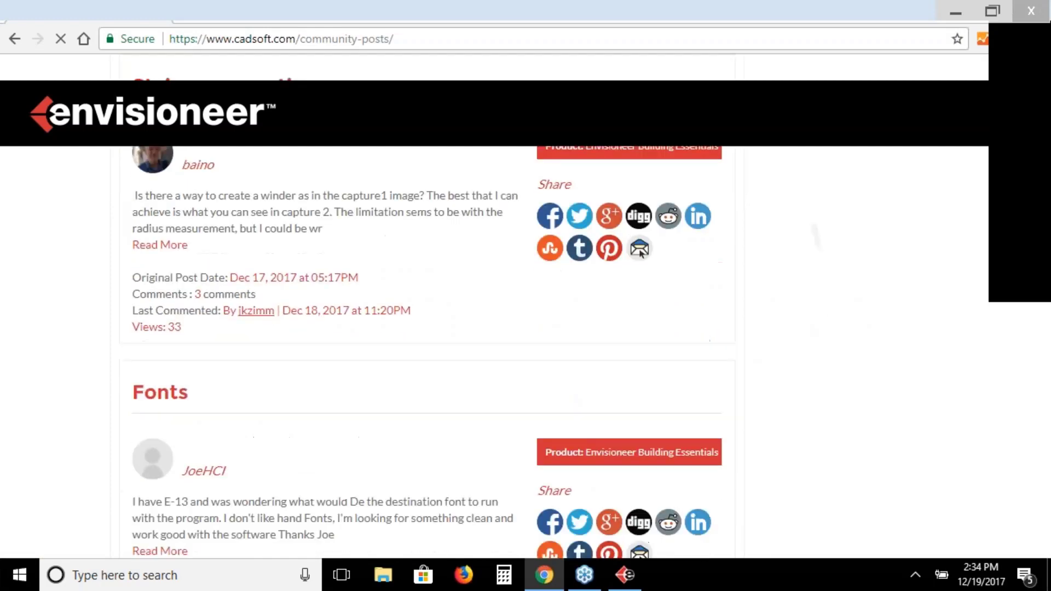
scroll(641, 251, "down", 8)
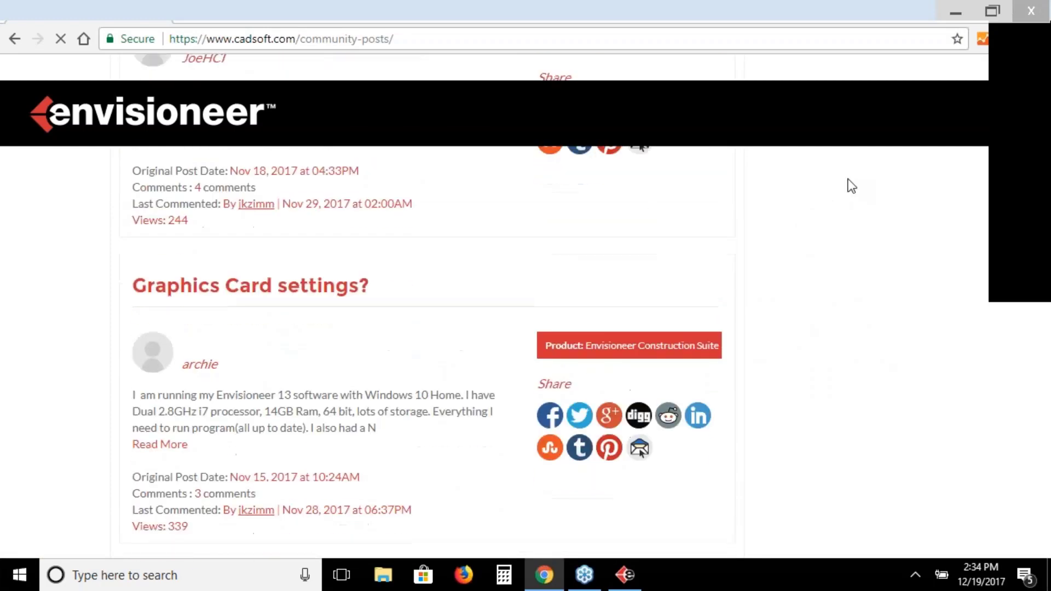
scroll(852, 186, "down", 3)
scroll(851, 186, "up", 3)
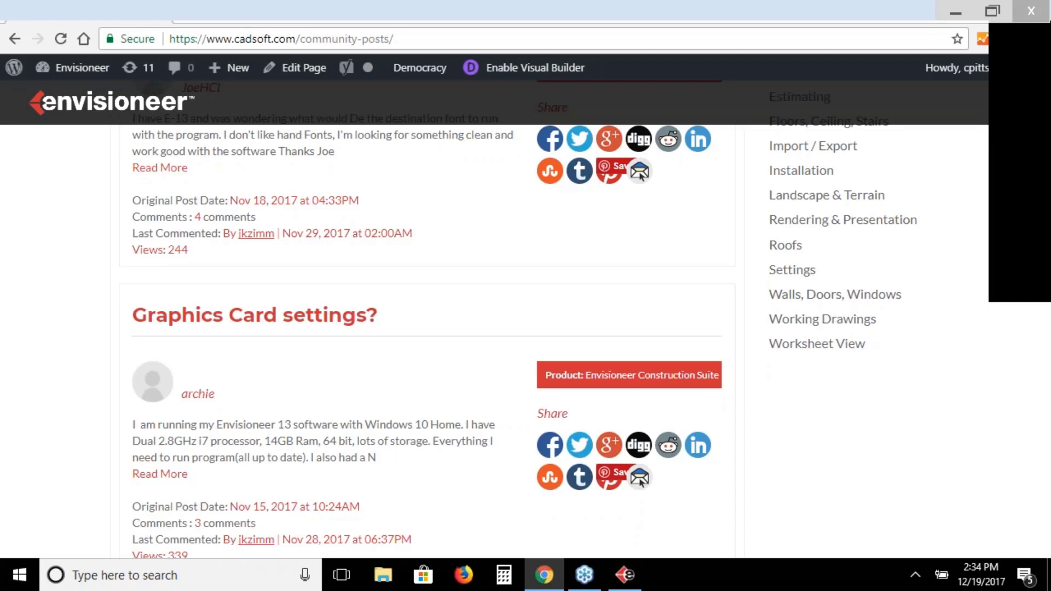
scroll(511, 470, "up", 4)
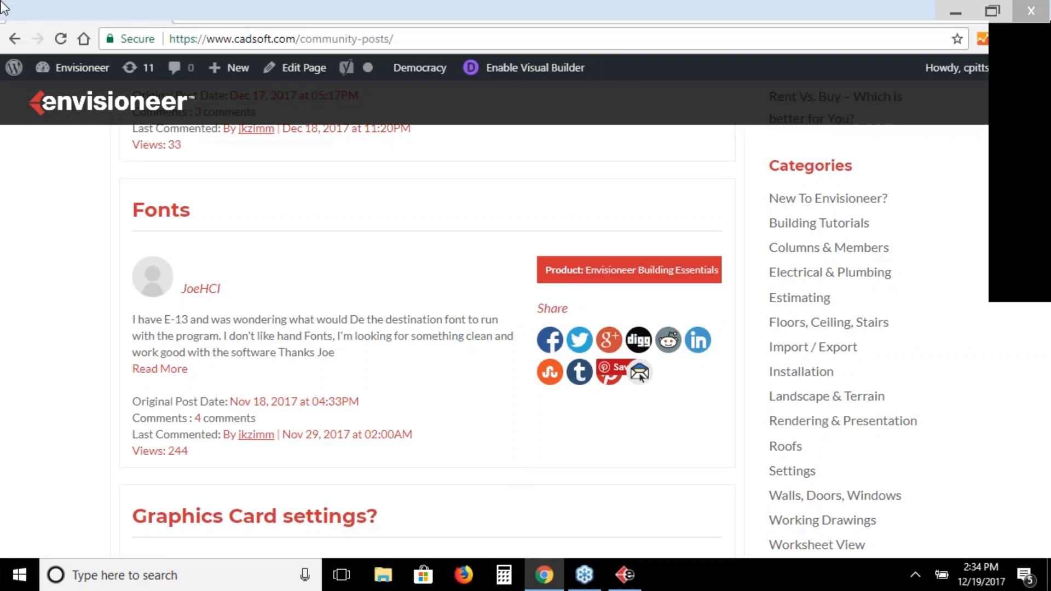
Switch to Envisioneer, open the Scissor Truss catalog element, and review the Top Chord's member details, keeping its member source as Properties.
left_click(626, 582)
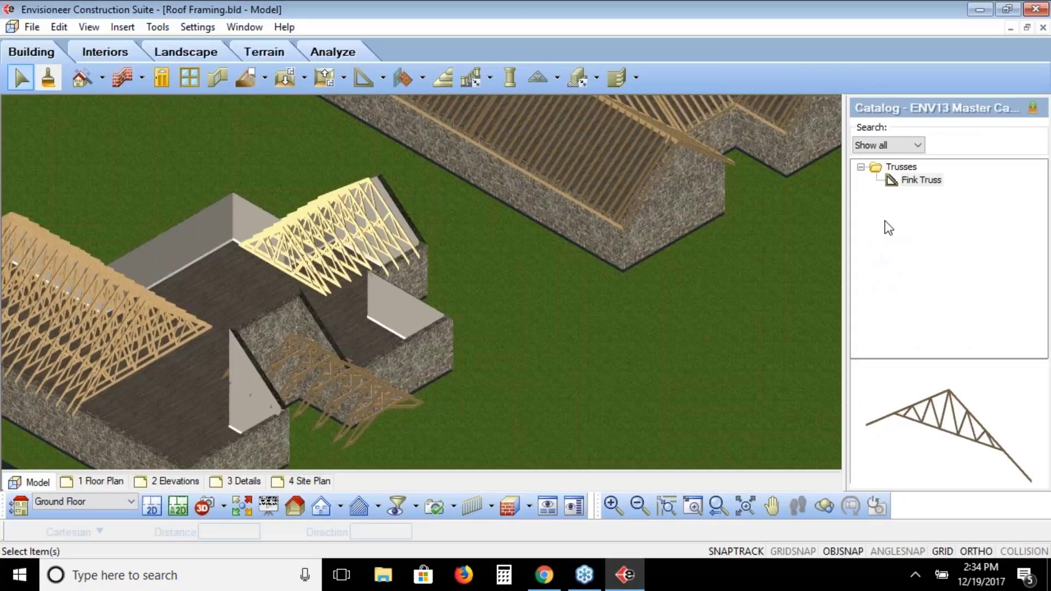
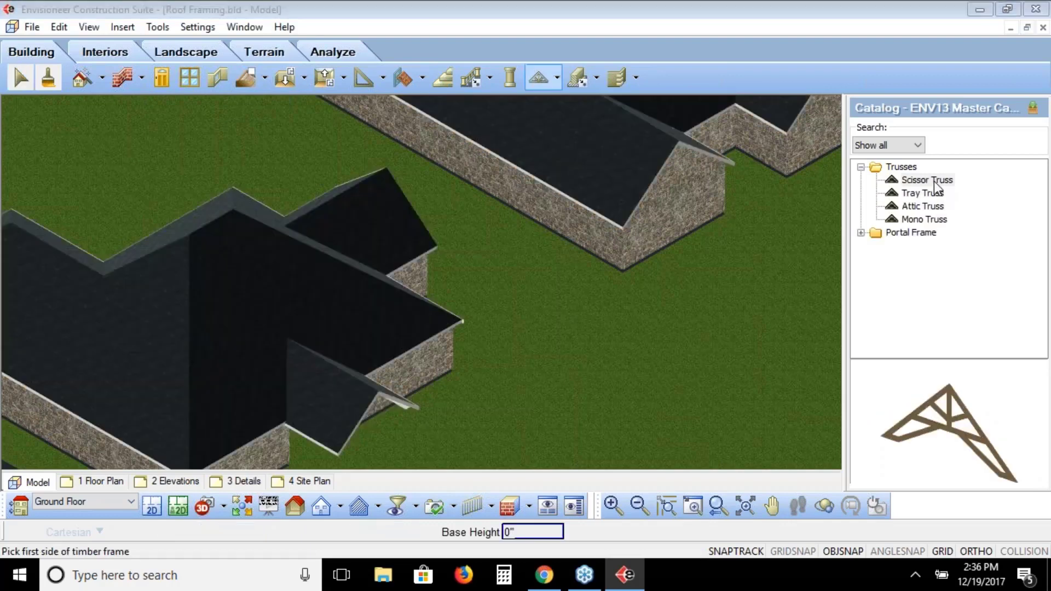
double_click(936, 181)
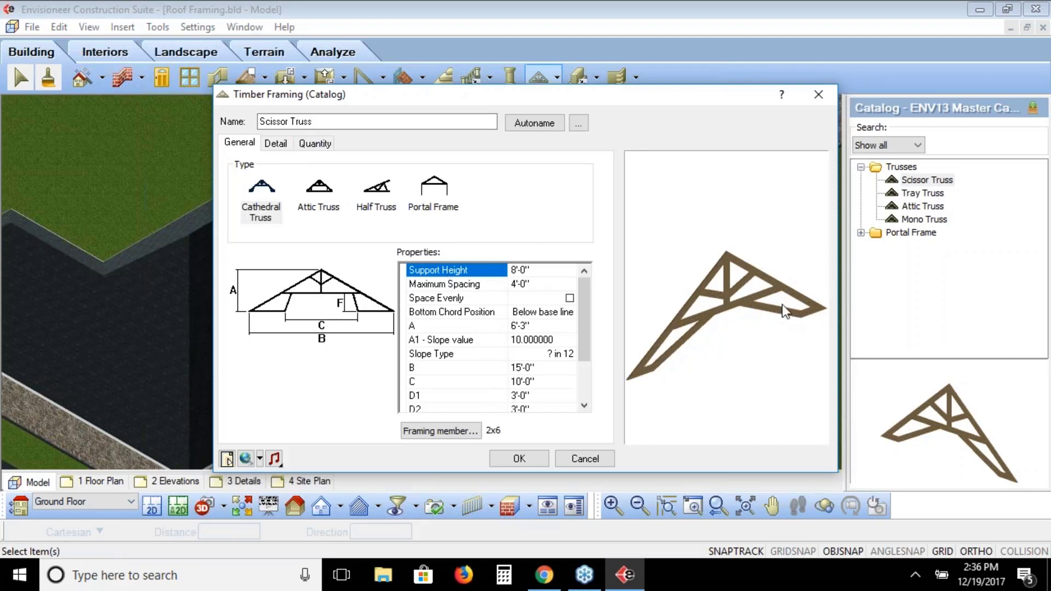
left_click(277, 144)
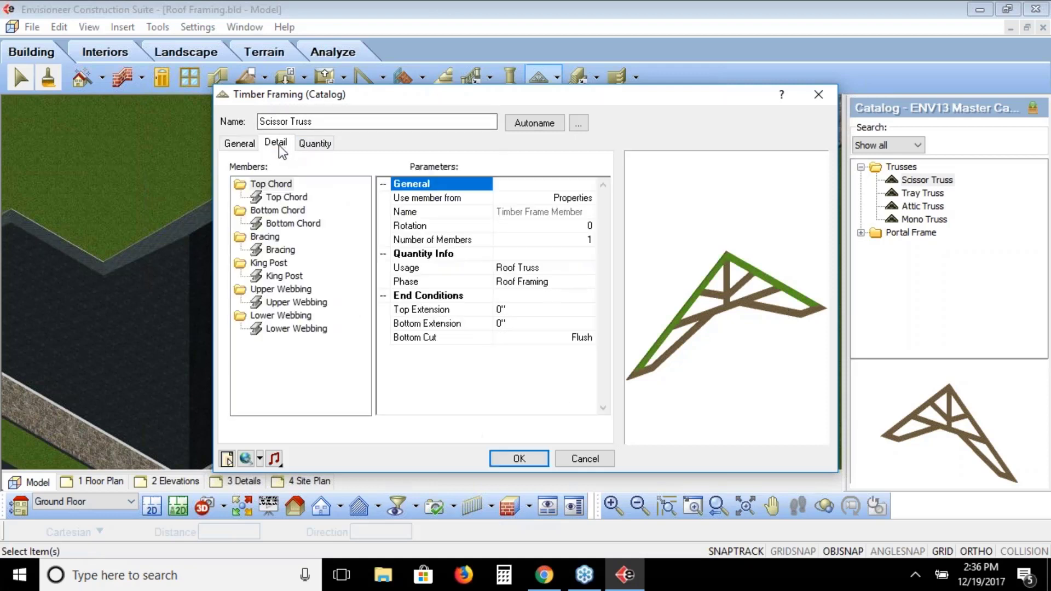
left_click(287, 198)
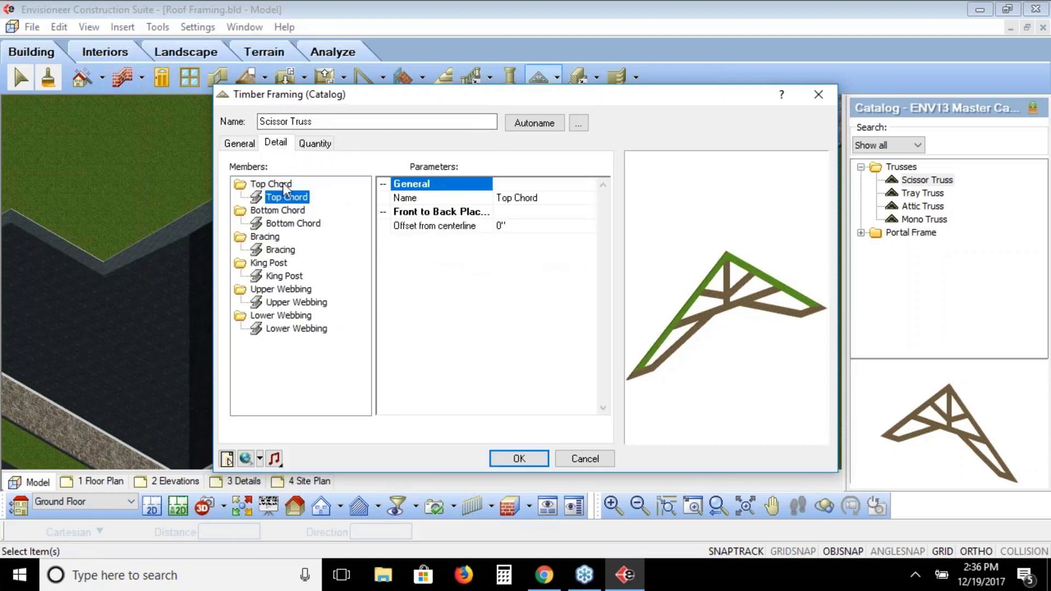
left_click(283, 184)
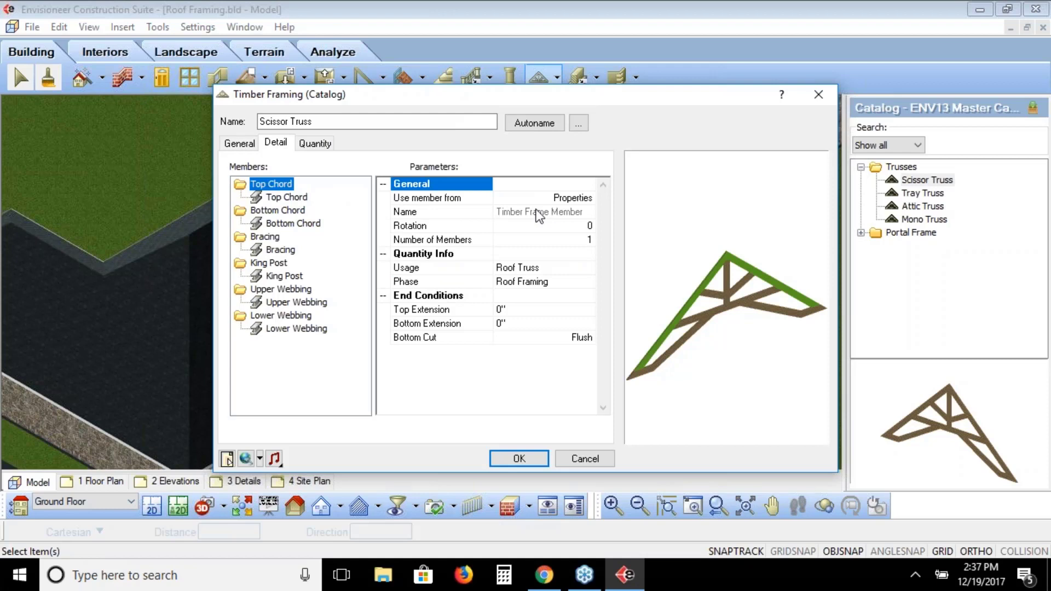
left_click(569, 200)
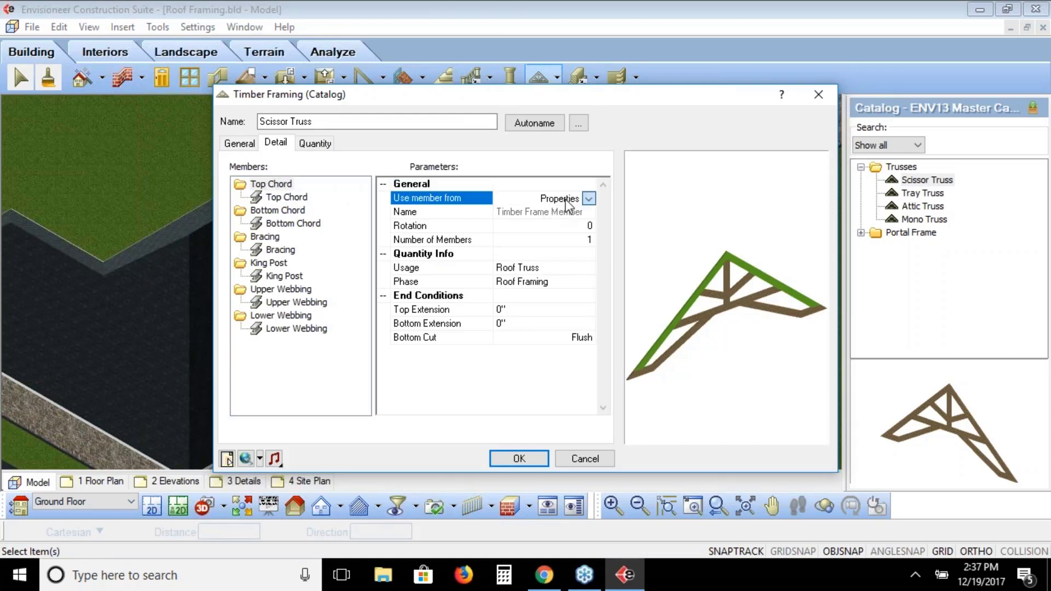
left_click(589, 200)
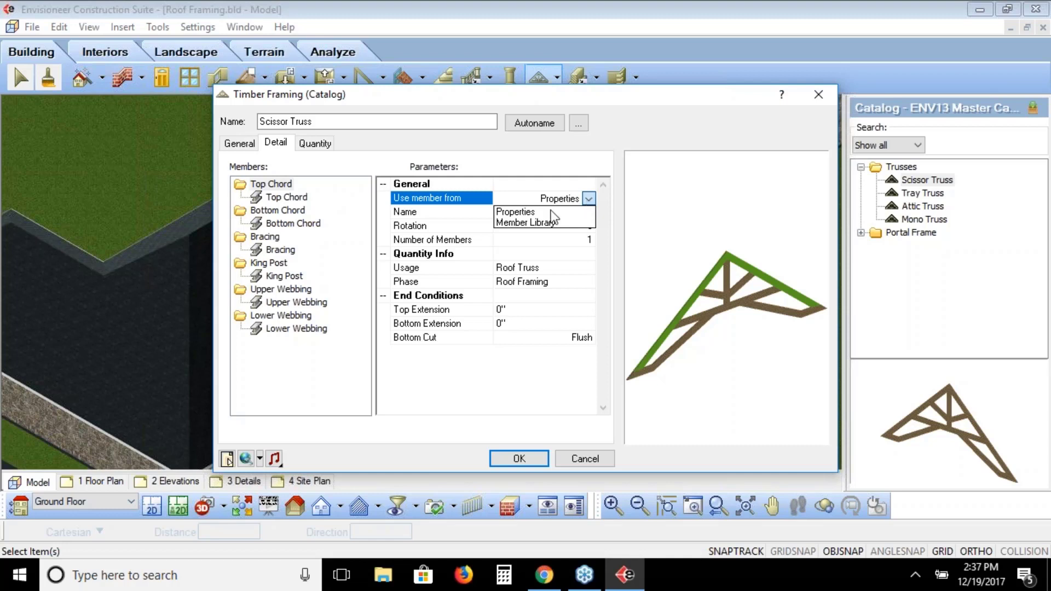
left_click(535, 212)
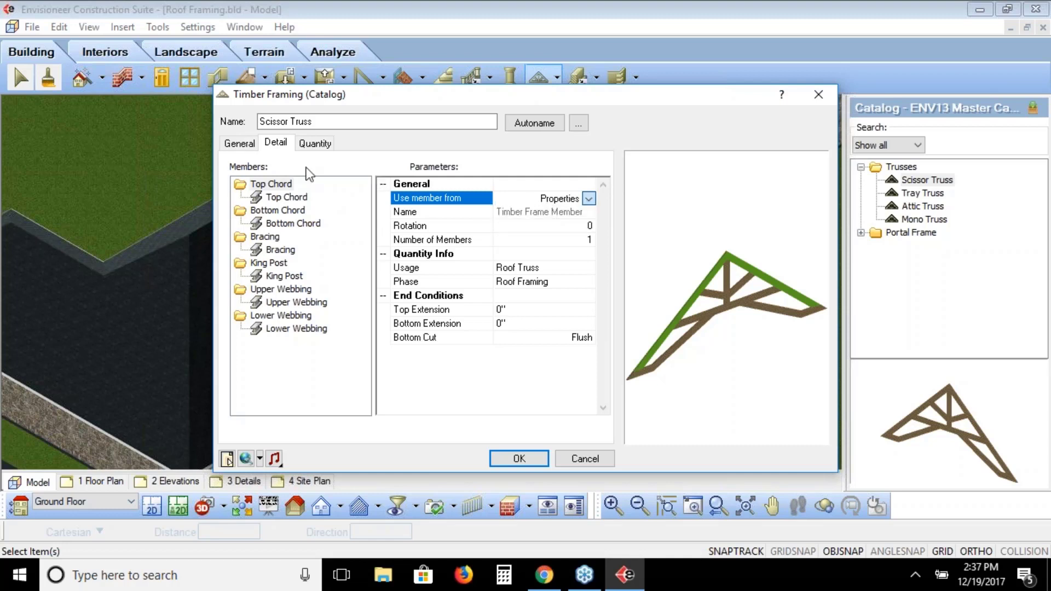
Compare the Scissor Truss's general framing member setting with its individual member details.
left_click(239, 145)
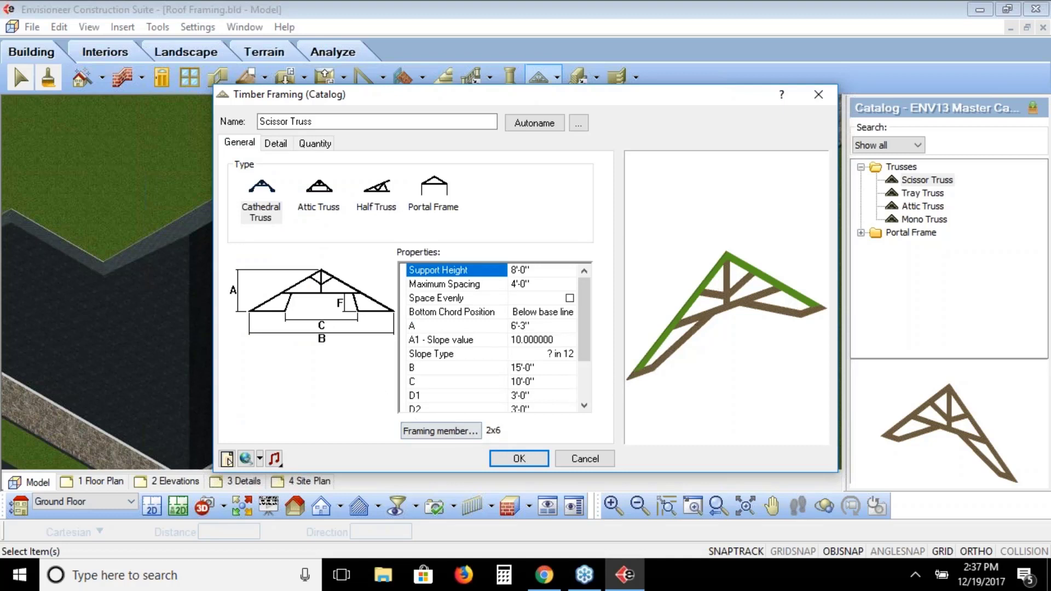
left_click(274, 147)
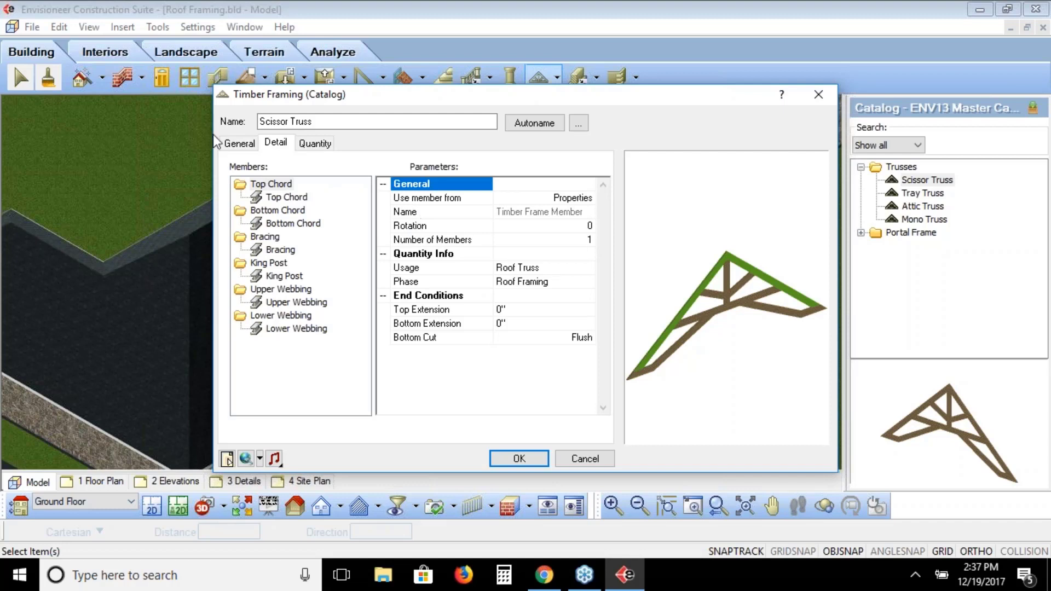
left_click(247, 142)
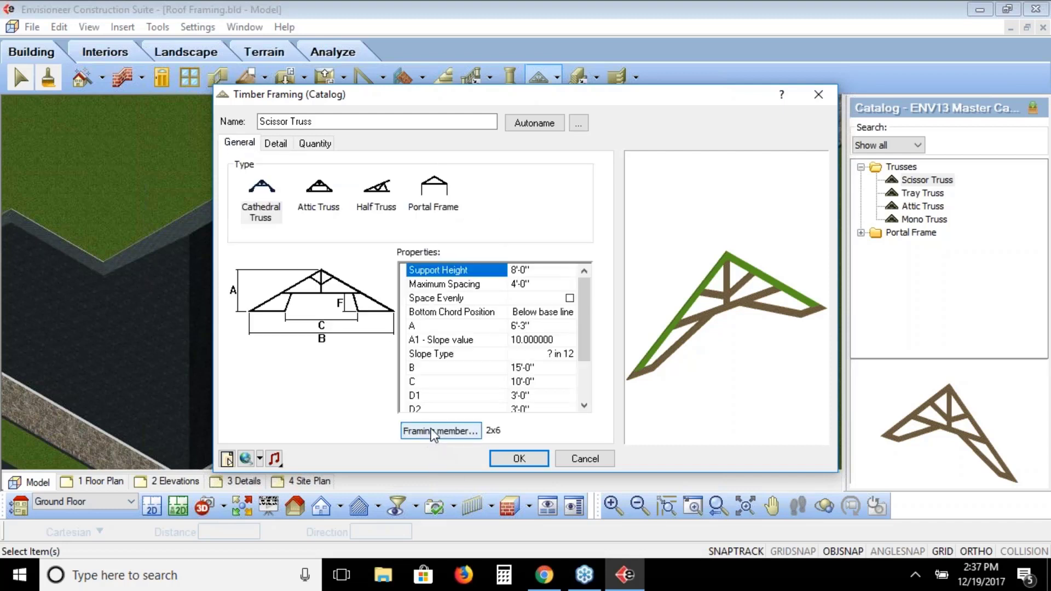
left_click(275, 143)
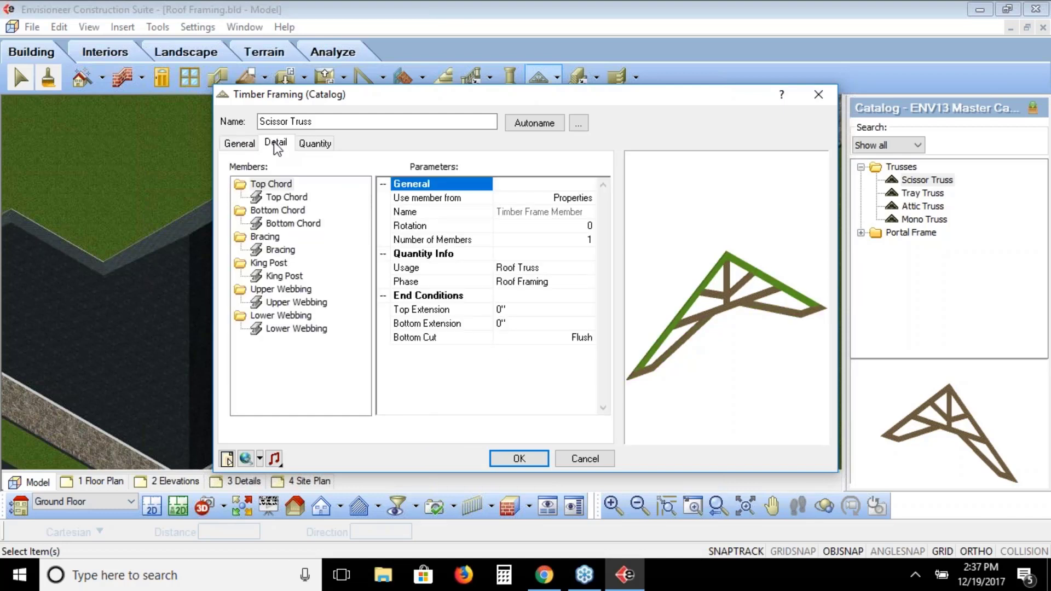
Set the Scissor Truss's Top Chord to use a 2x10 dimensional lumber member from the Member Library.
left_click(556, 199)
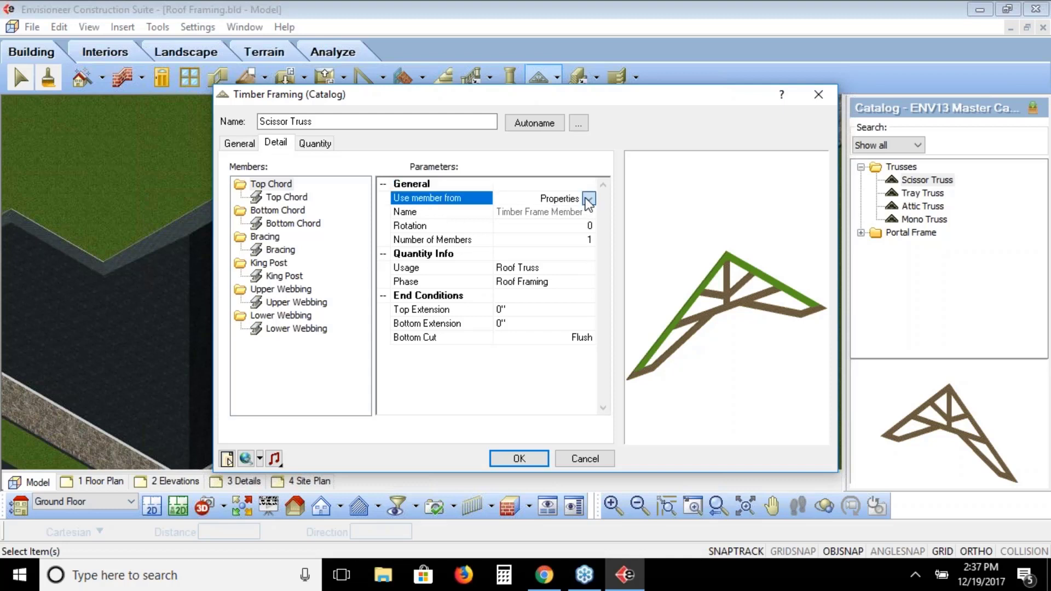
left_click(589, 199)
left_click(558, 223)
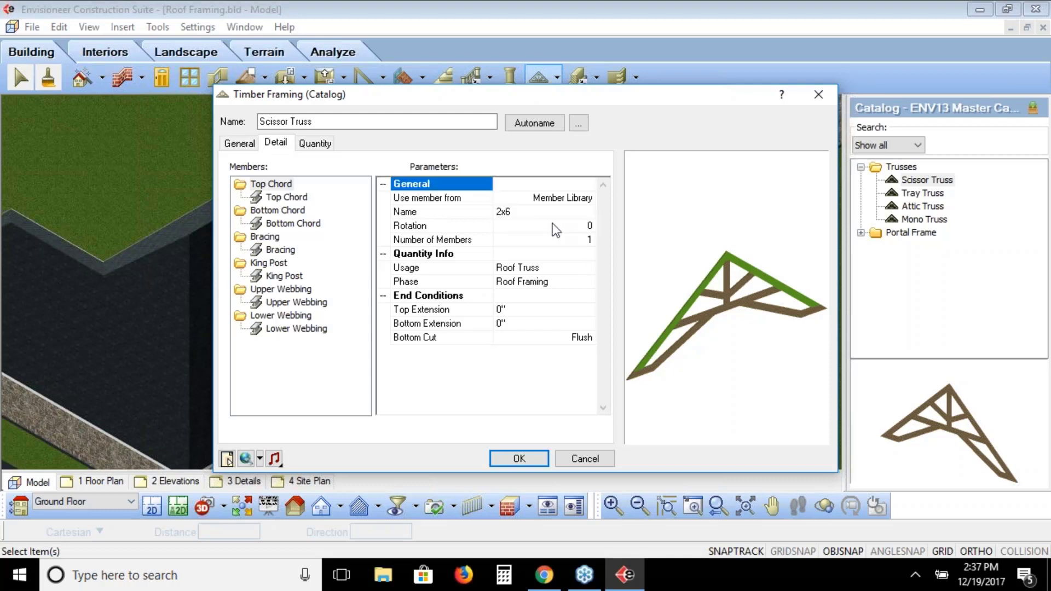
left_click(507, 211)
left_click(587, 211)
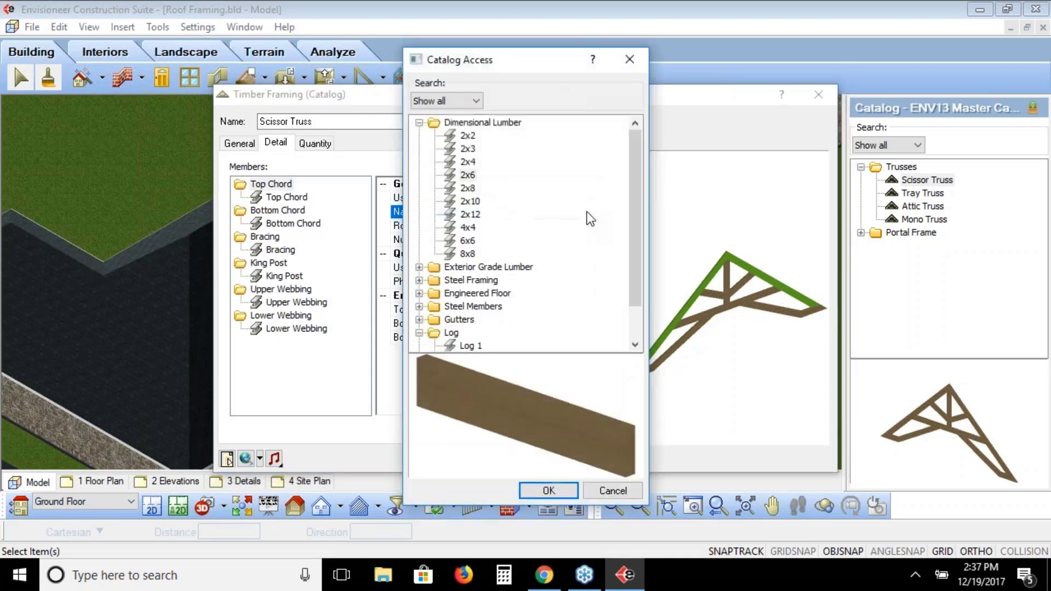
left_click(470, 202)
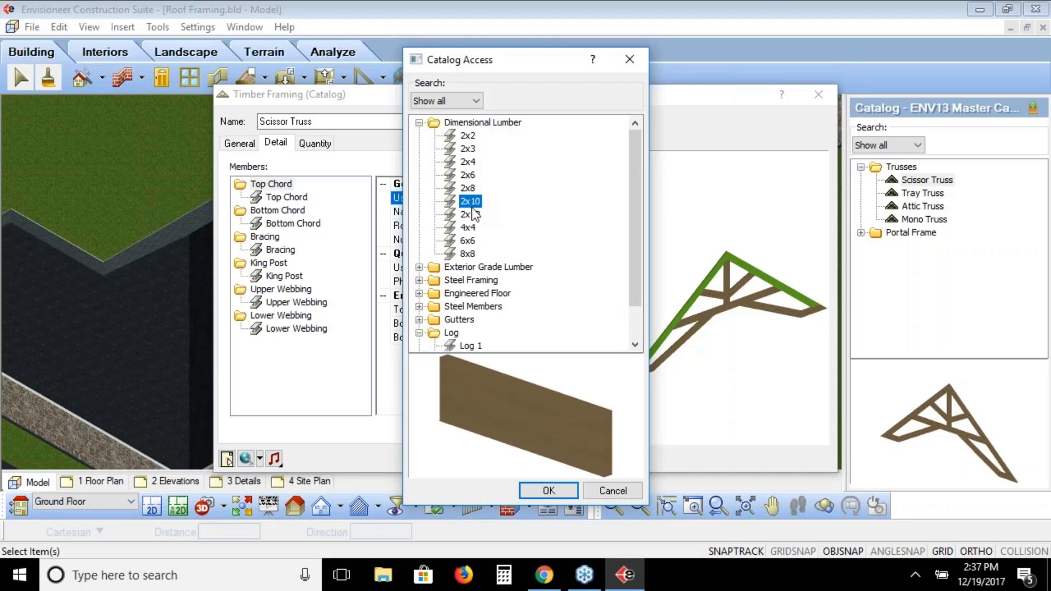
left_click(550, 491)
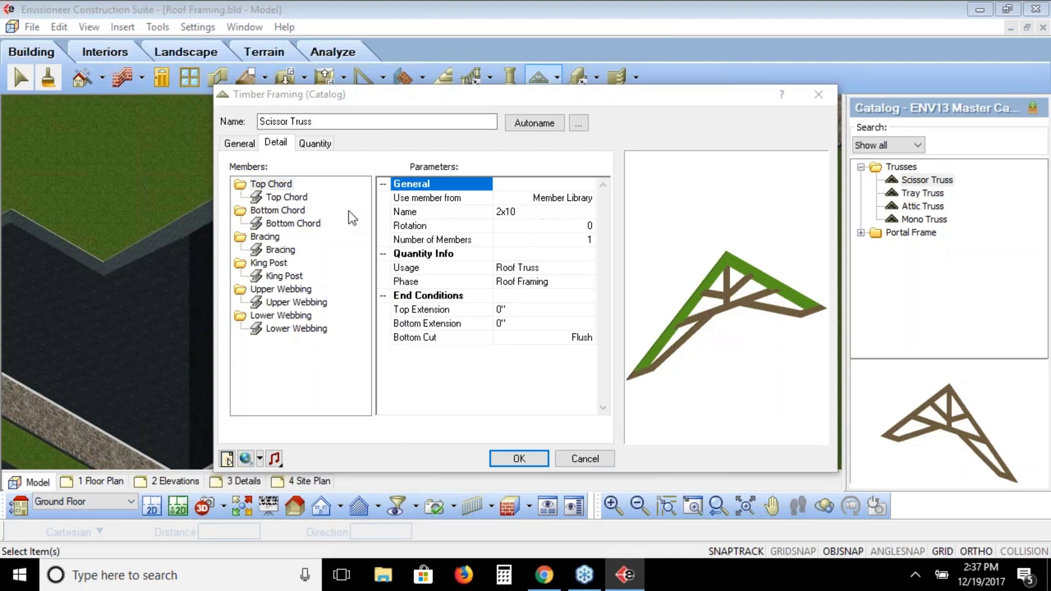
Check the Bottom Chord's member source against the general framing member, and close the Scissor Truss definition without saving.
left_click(275, 211)
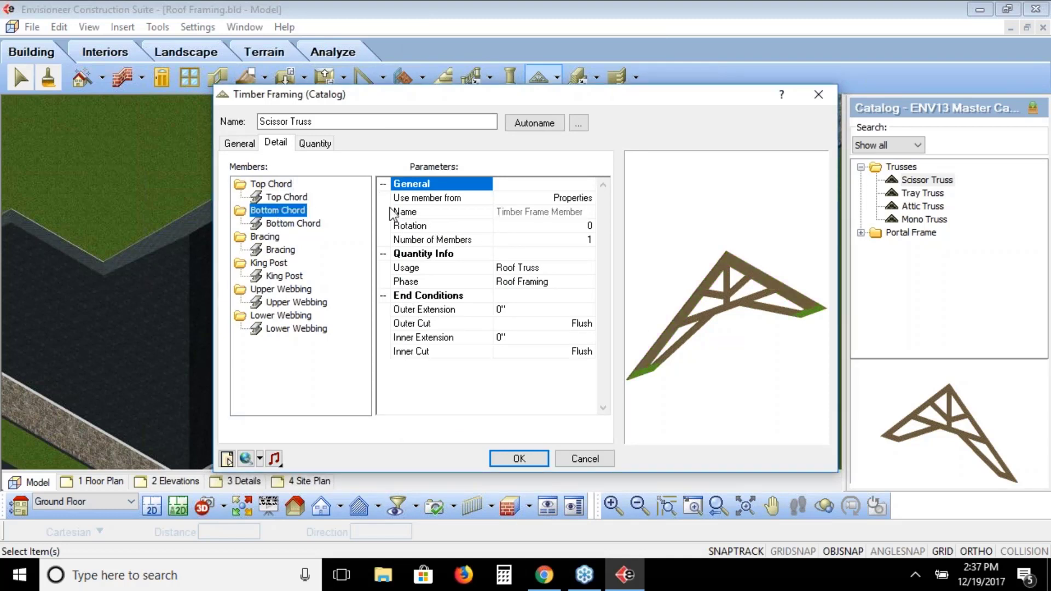
left_click(239, 143)
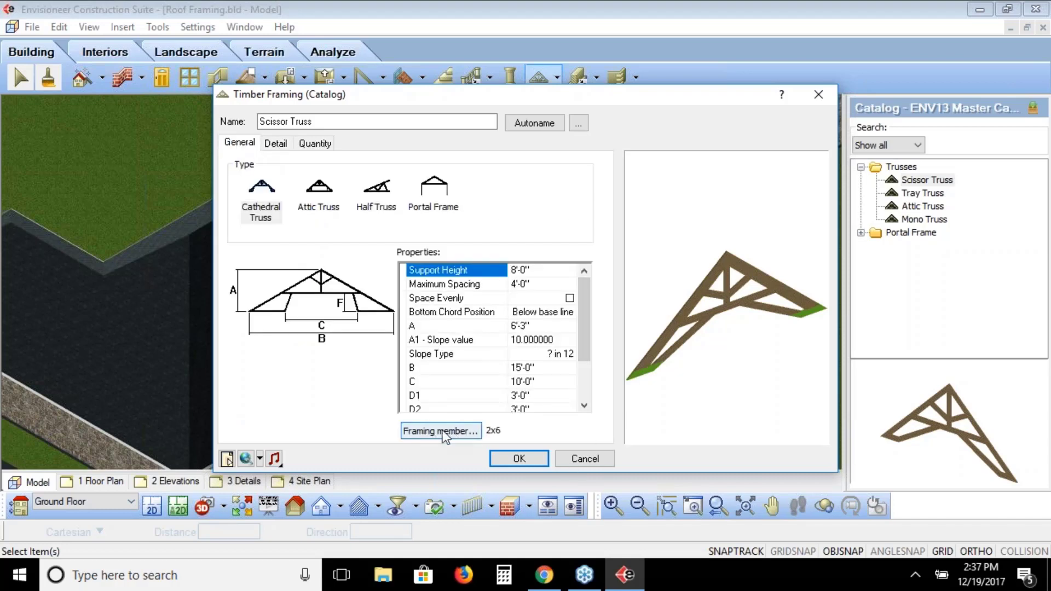
left_click(277, 144)
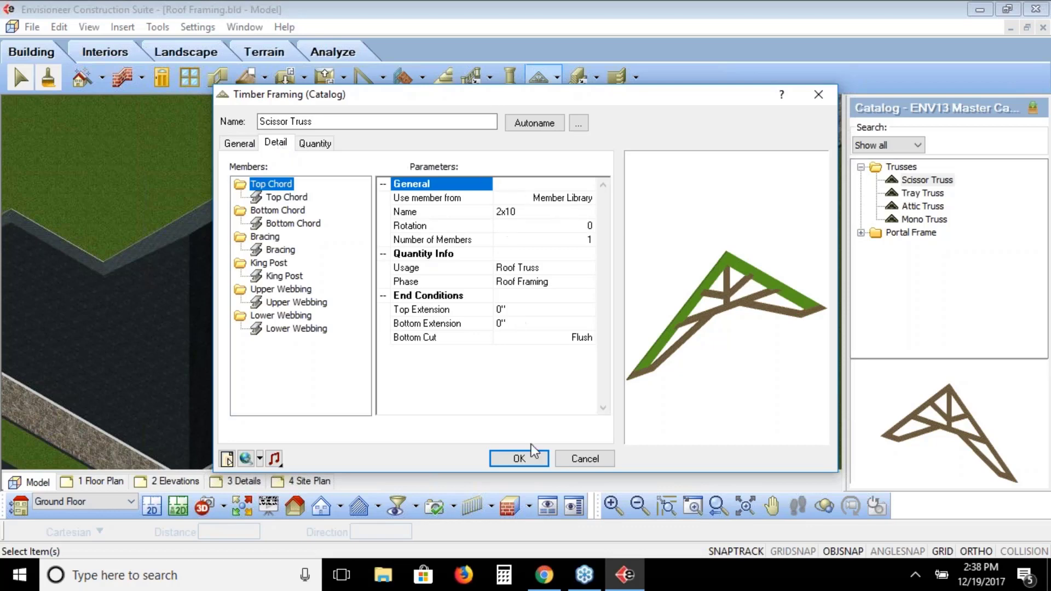
left_click(584, 459)
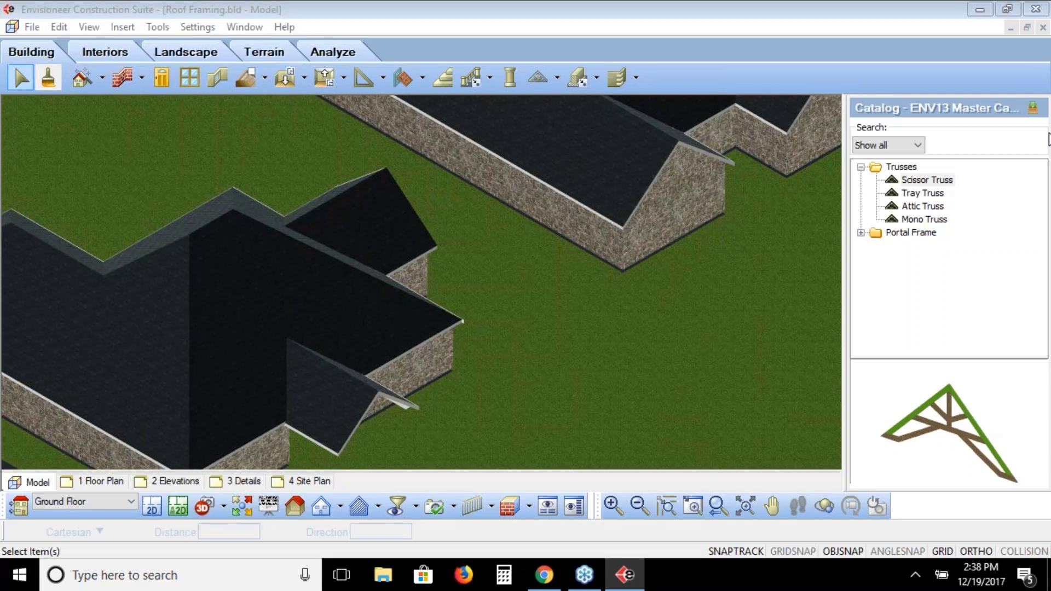
Switch to Chrome and view the Envisioneer event and training calendar.
key("alt+Tab")
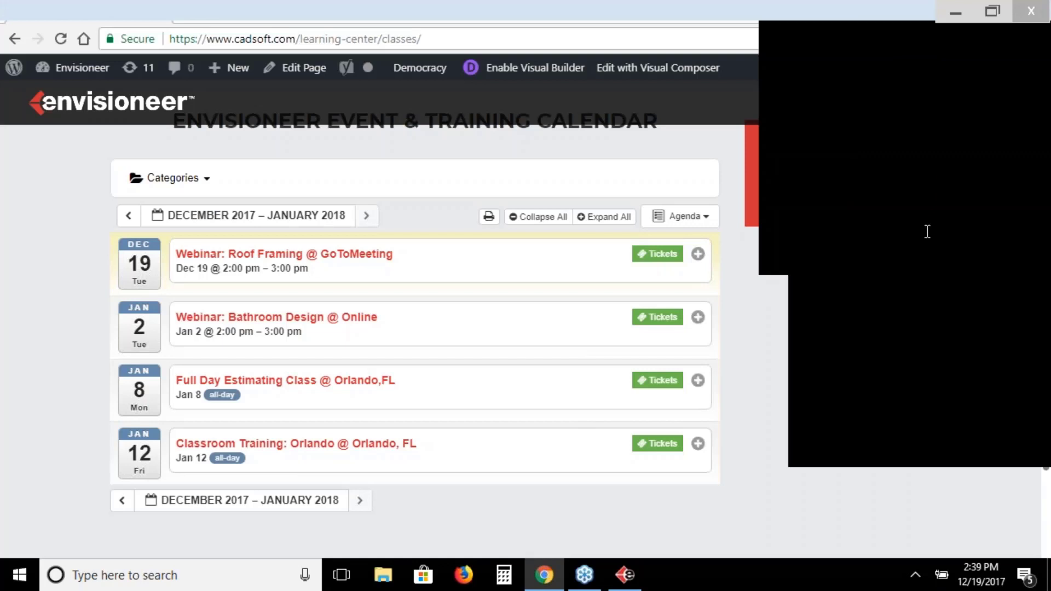
left_click(970, 199)
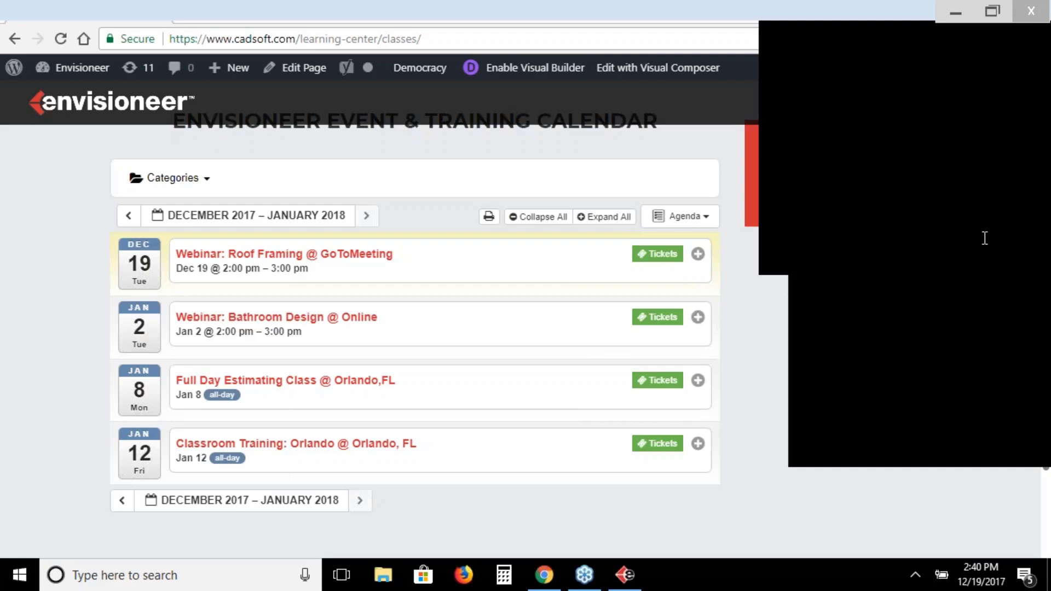
Return to Envisioneer and start a copy of the Scissor Truss timber framing element, selecting its overall width B.
left_click(626, 575)
left_click(538, 78)
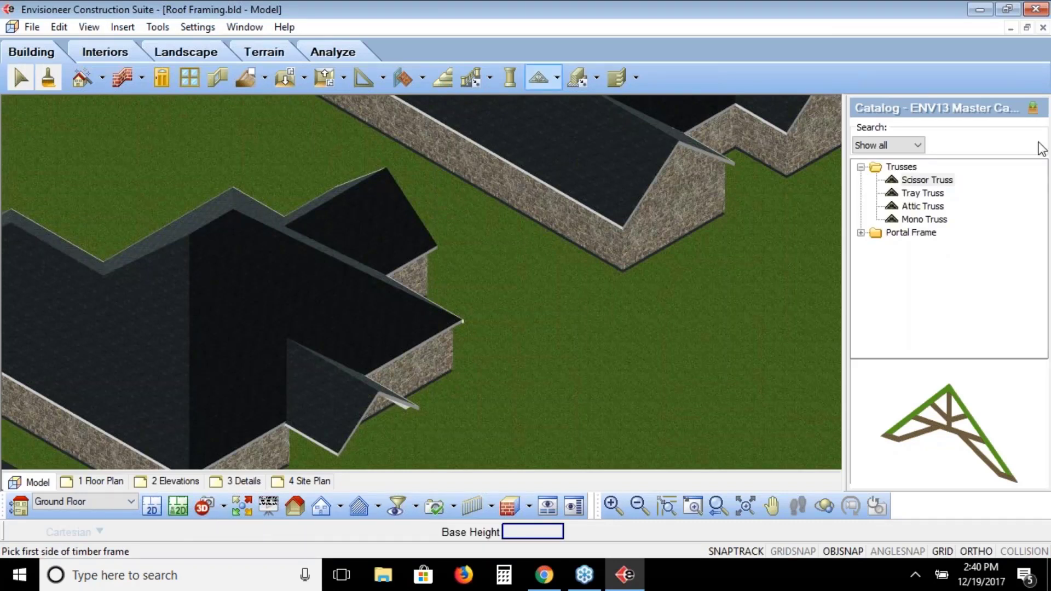
left_click(932, 182)
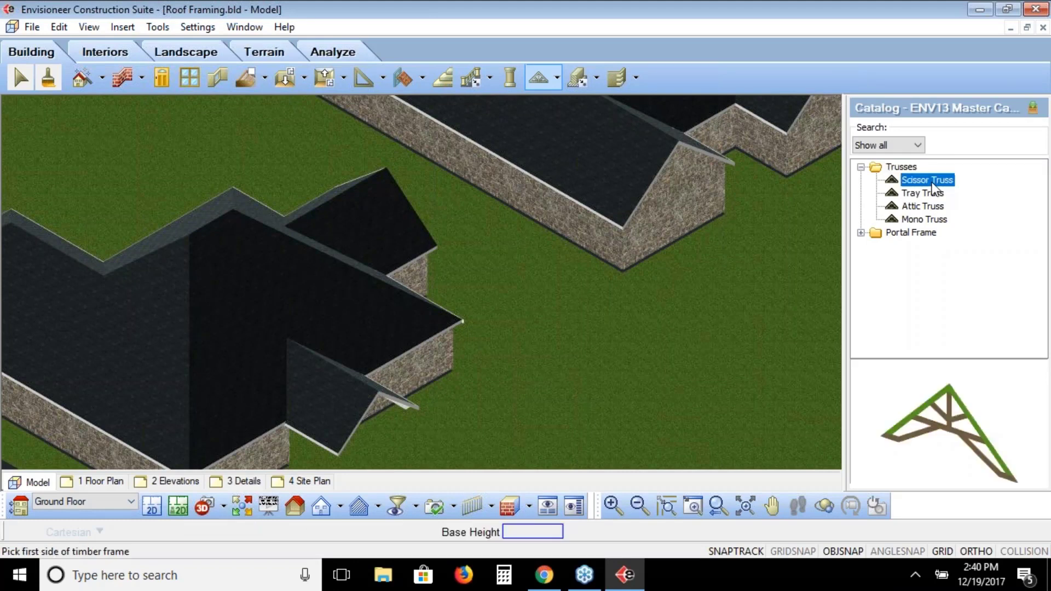
right_click(935, 188)
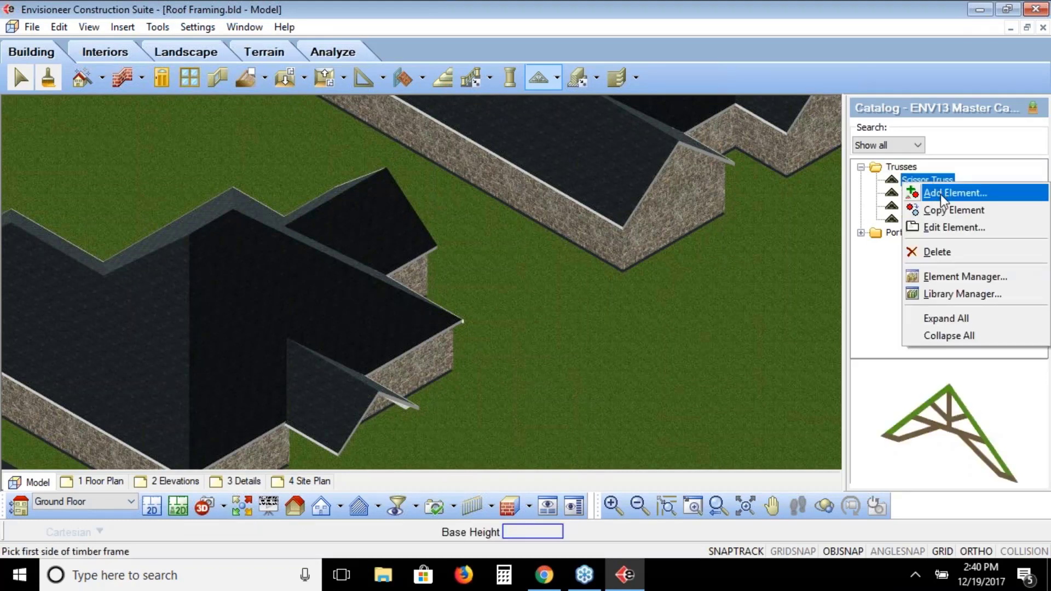
left_click(945, 209)
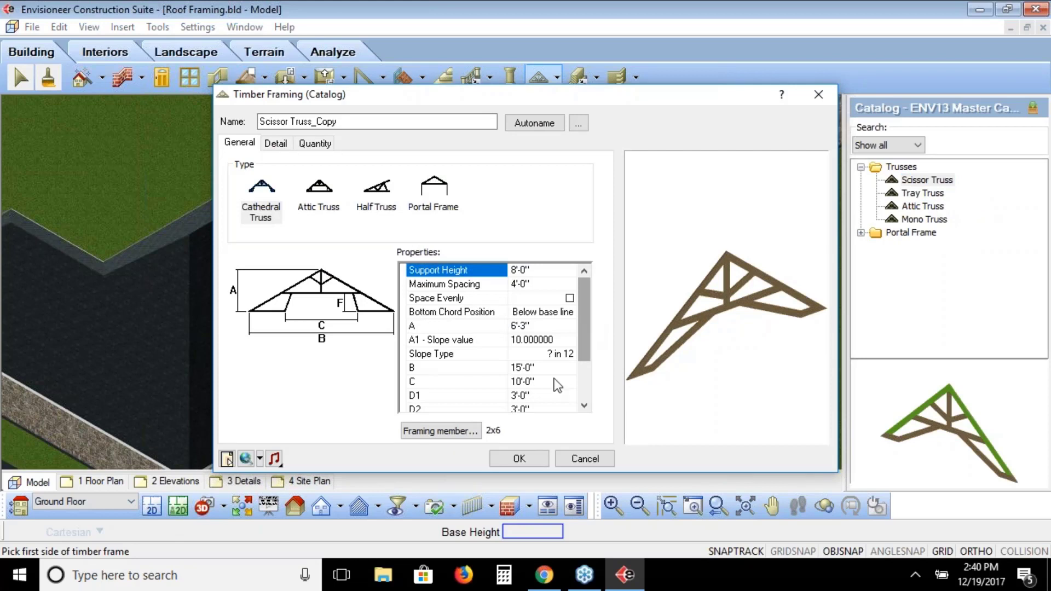
left_click(544, 367)
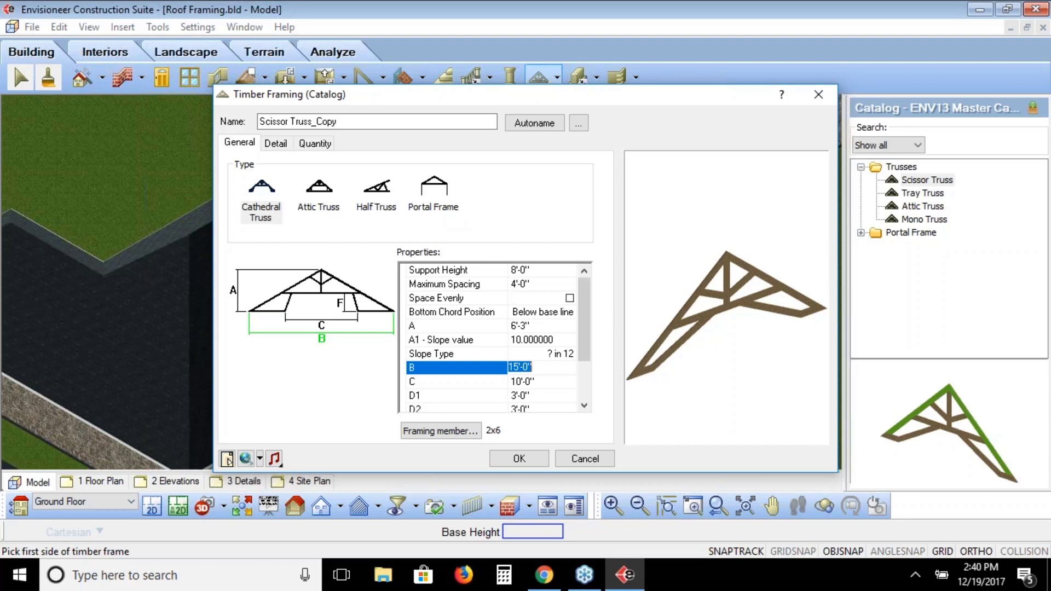
Preview the Portal Frame, Attic Truss and Cathedral Truss types for the copied truss, and cancel the copy.
left_click(444, 207)
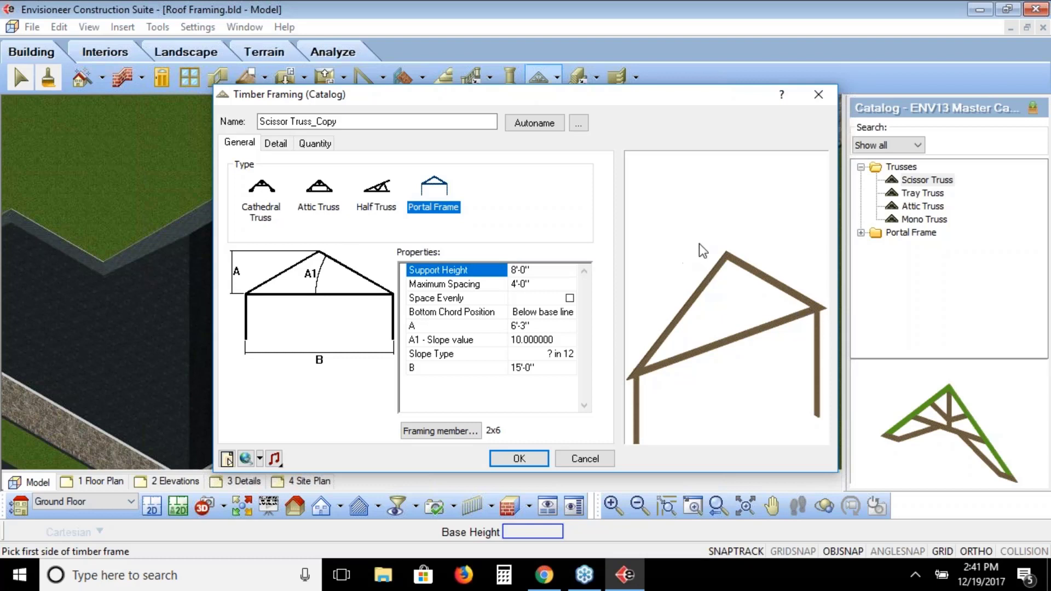
left_click(320, 189)
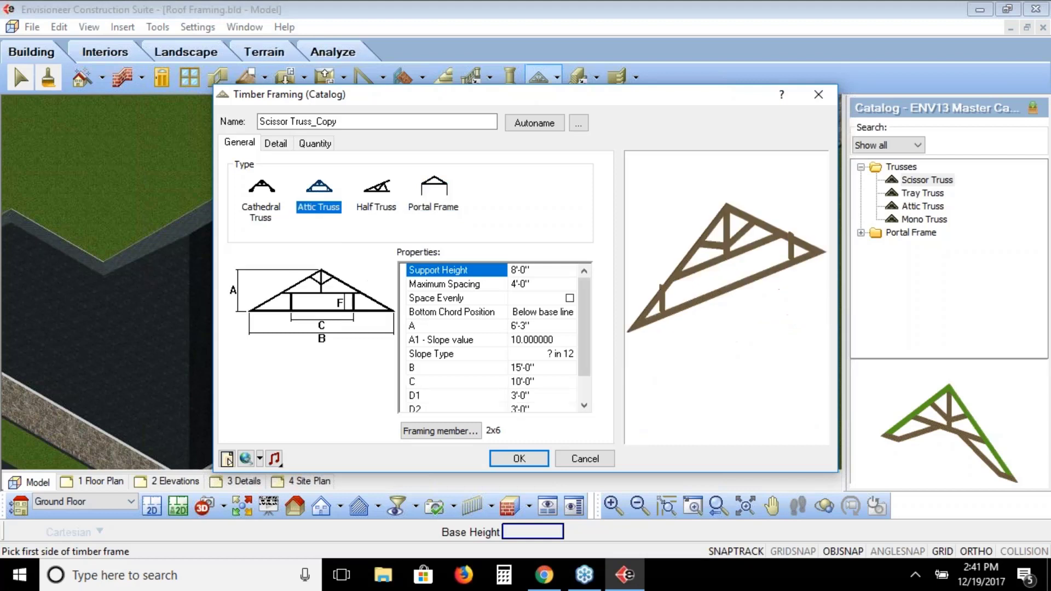
left_click(274, 195)
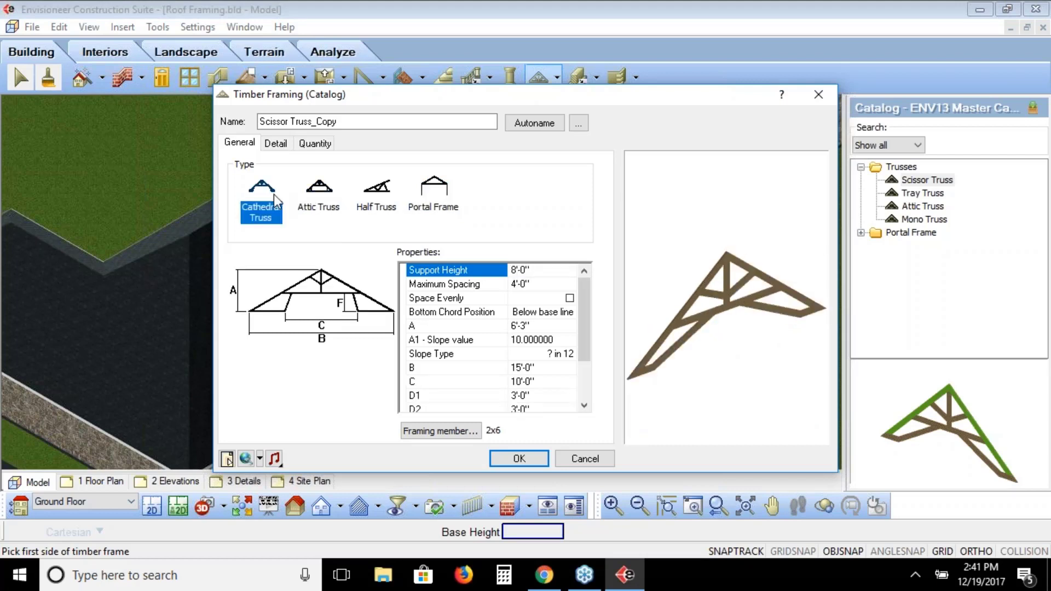
left_click(579, 464)
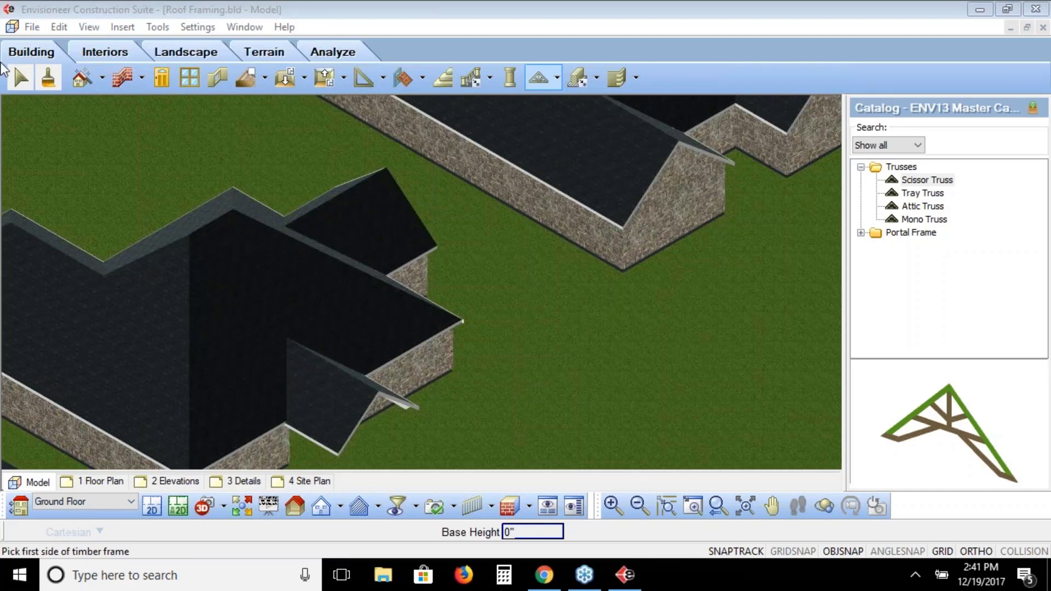
Review the model's available export formats, including Simpson Component Solutions .LAY, without exporting.
left_click(32, 27)
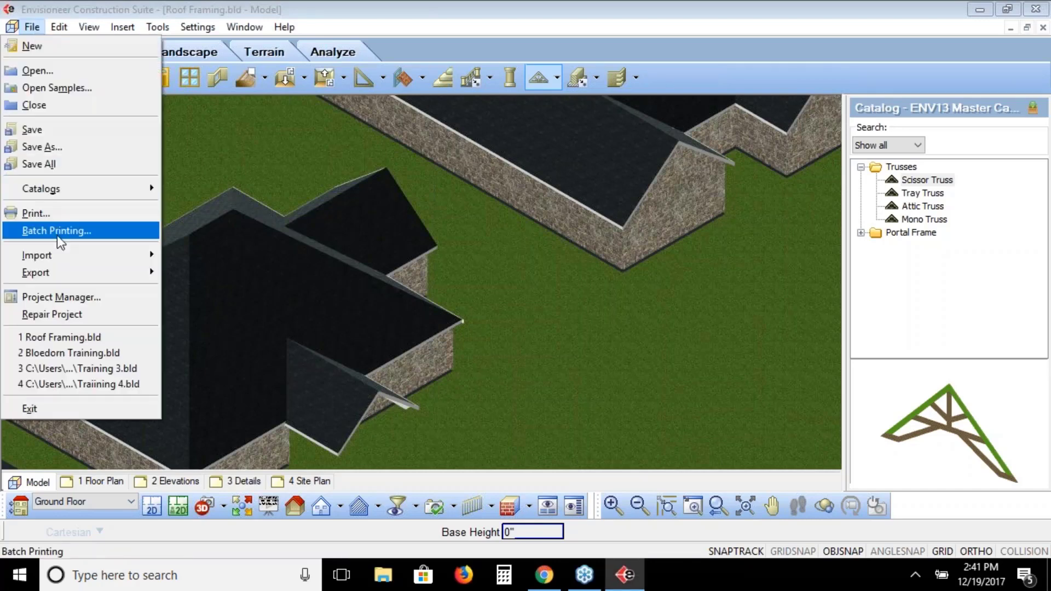
mouse_move(68, 272)
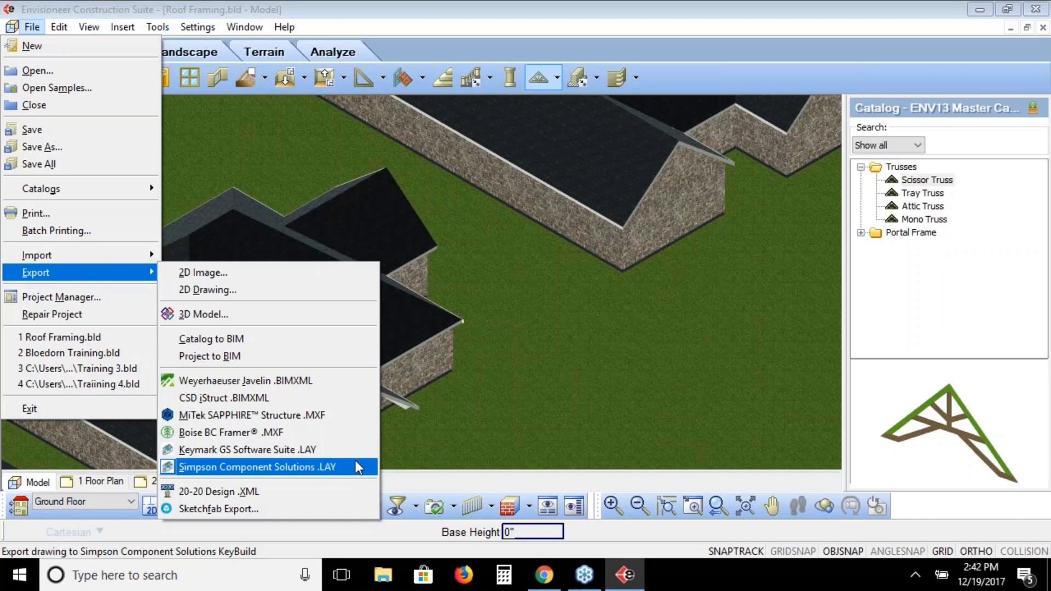
left_click(708, 21)
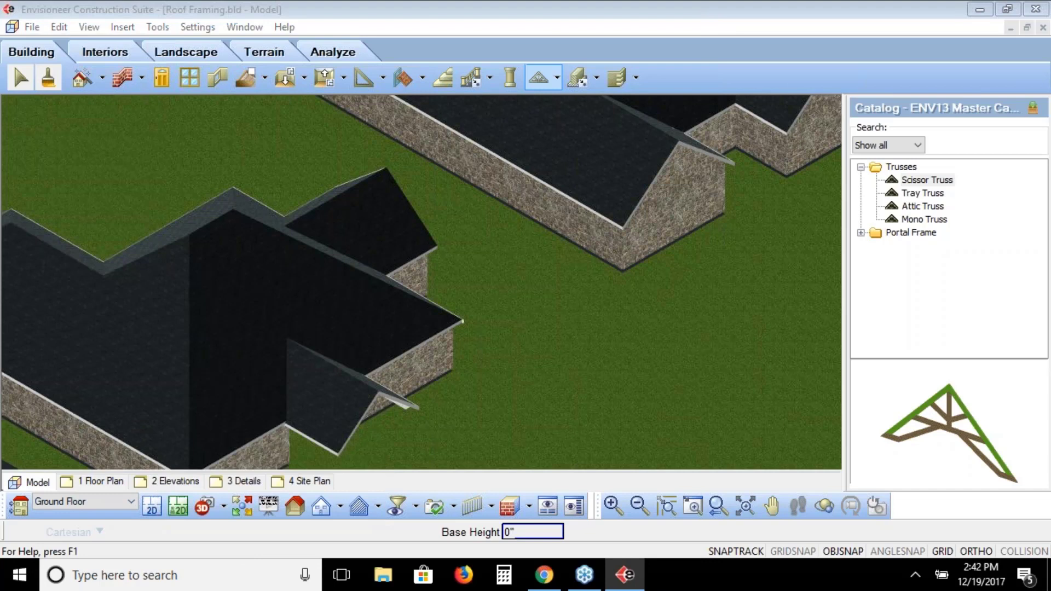